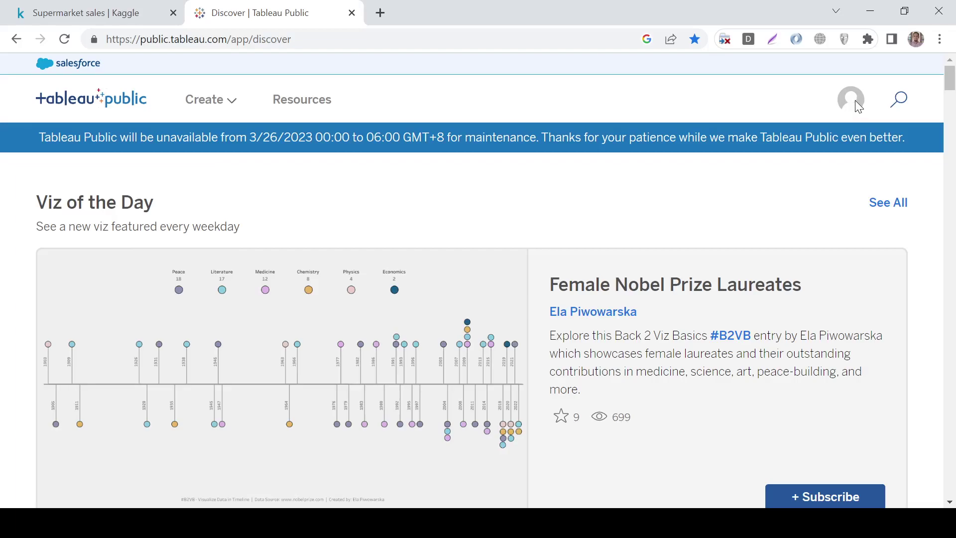
Browse the featured and trending vizzes on the Discover page, and open the account's own profile page.
scroll(822, 232, "down", 6)
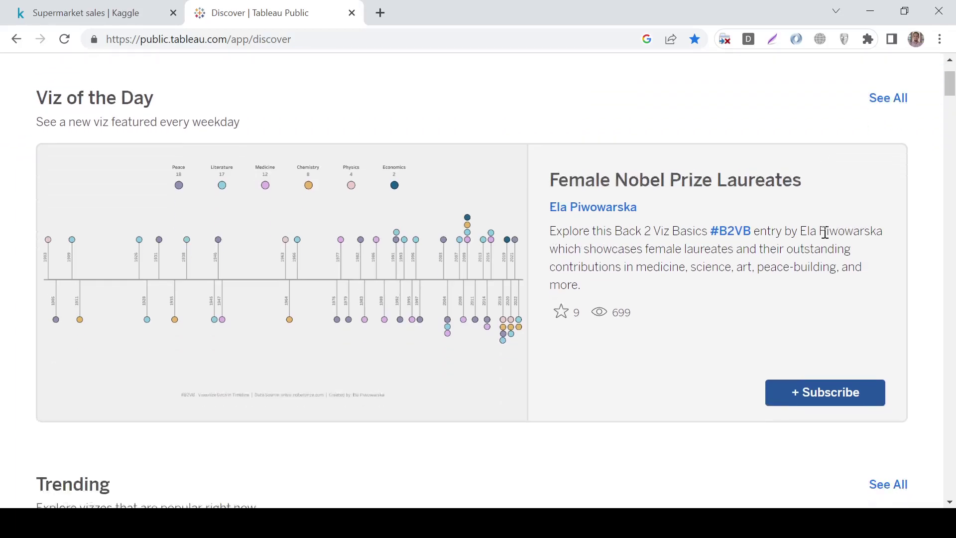
scroll(830, 238, "down", 3)
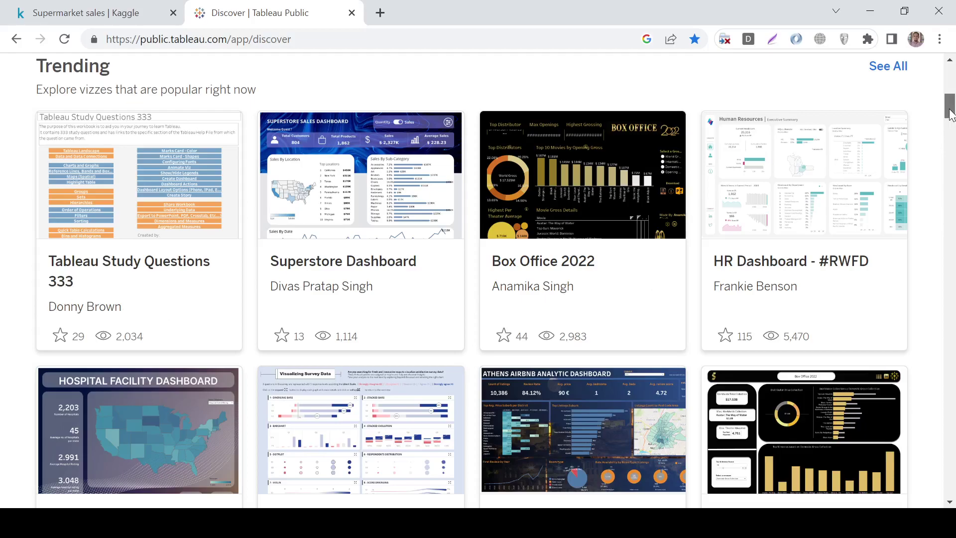
left_click_drag(950, 106, 951, 79)
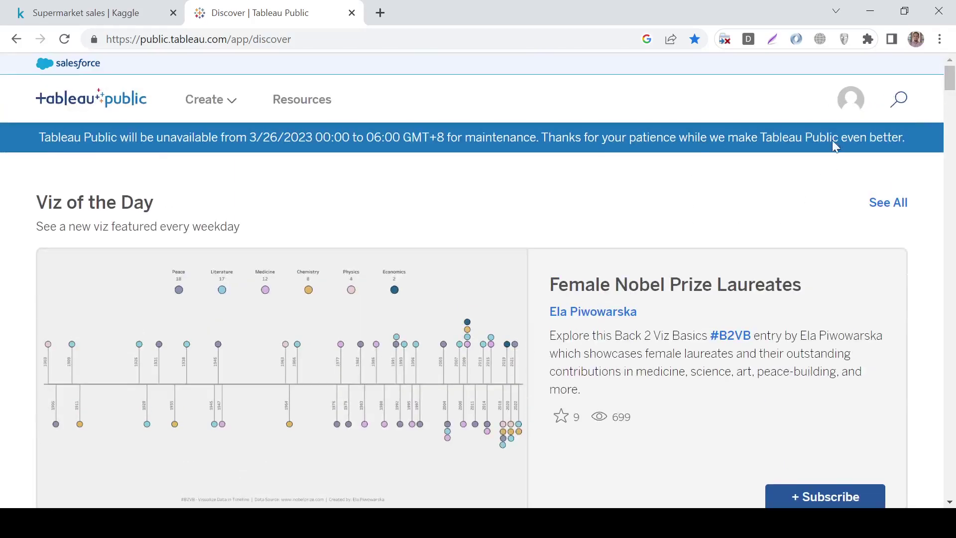
left_click(851, 114)
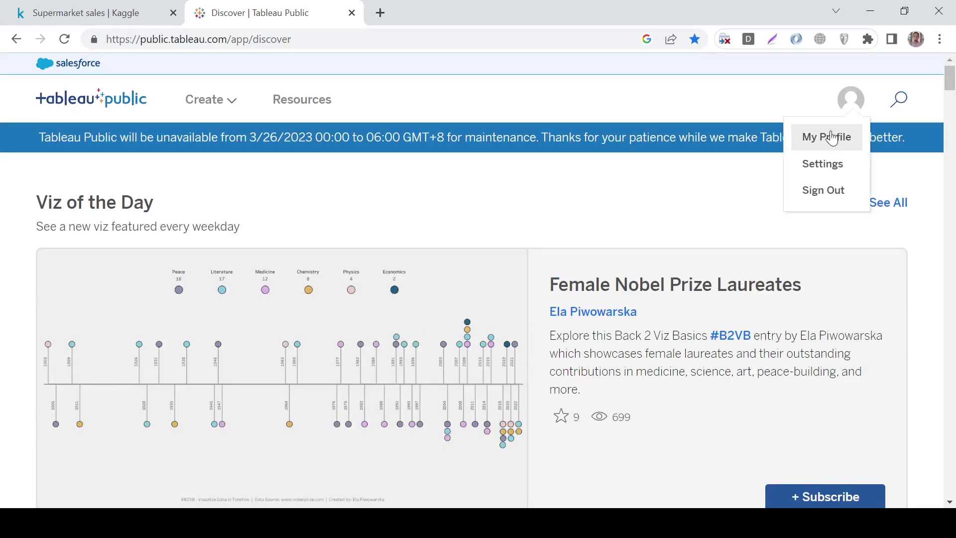
left_click(830, 137)
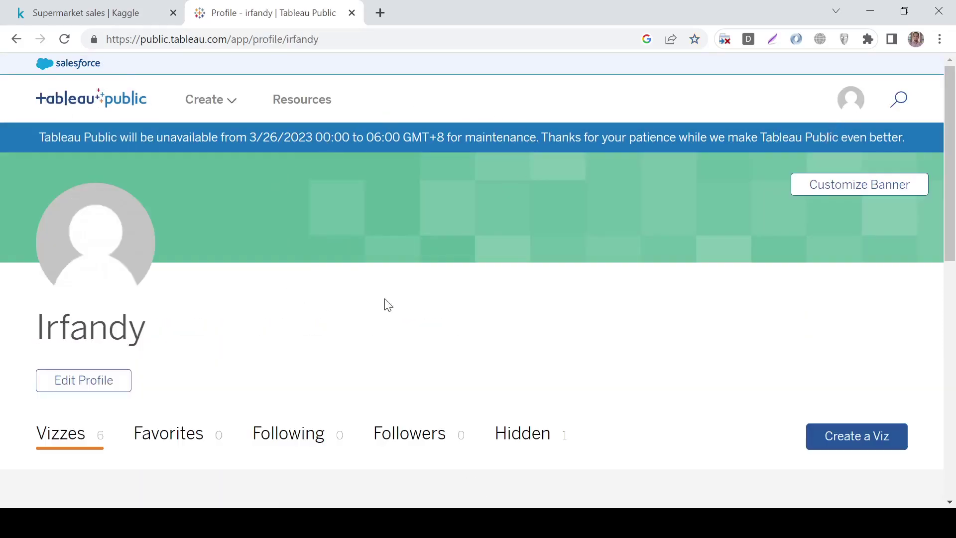
Look through the profile's published vizzes and create a new viz.
scroll(601, 225, "down", 3)
scroll(601, 225, "down", 9)
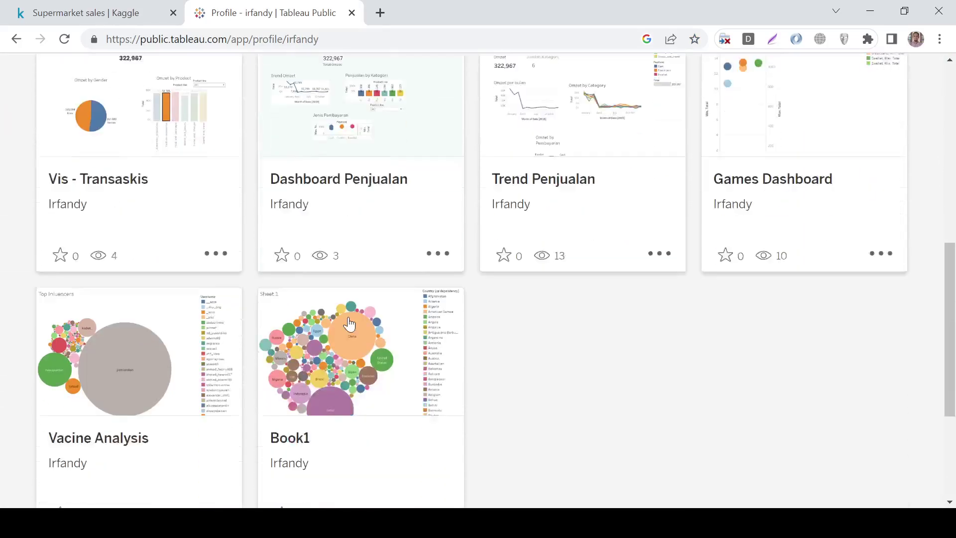
scroll(442, 376, "up", 12)
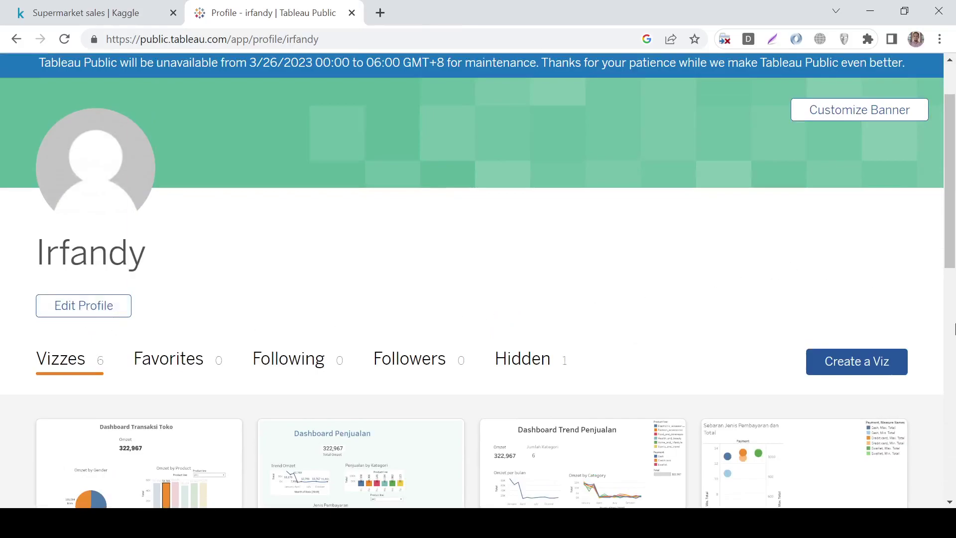
left_click(871, 369)
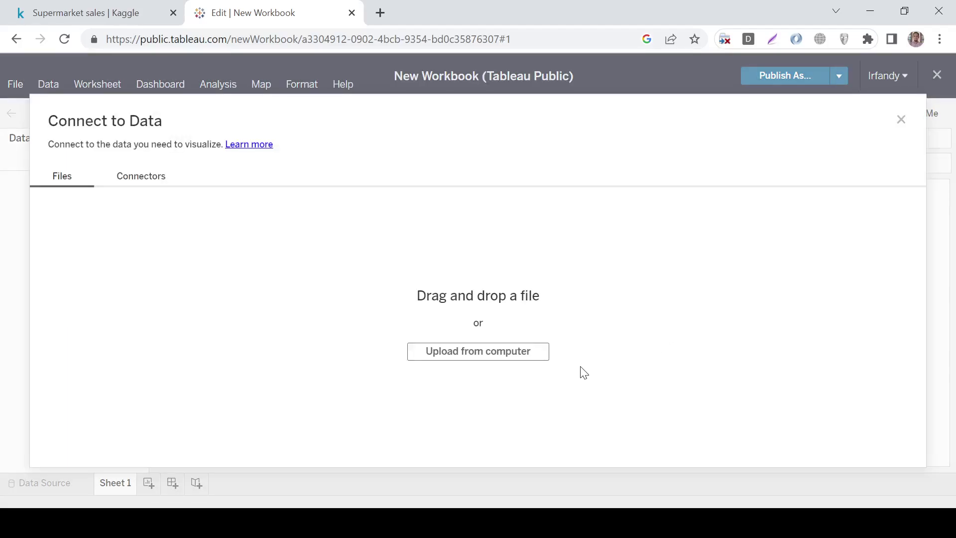
Switch to the Kaggle Supermarket sales page and examine the dataset's description, attributes, file columns and address.
left_click(34, 22)
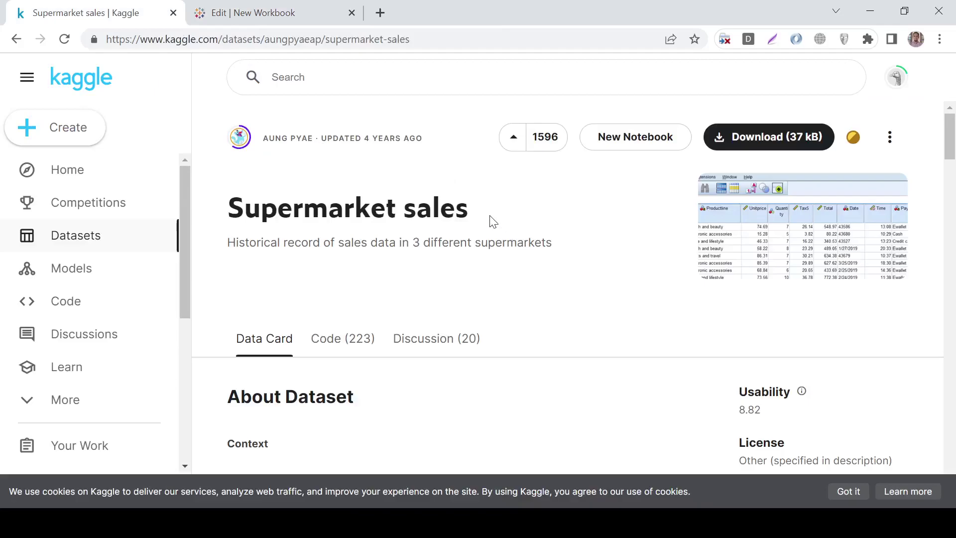
scroll(498, 224, "down", 4)
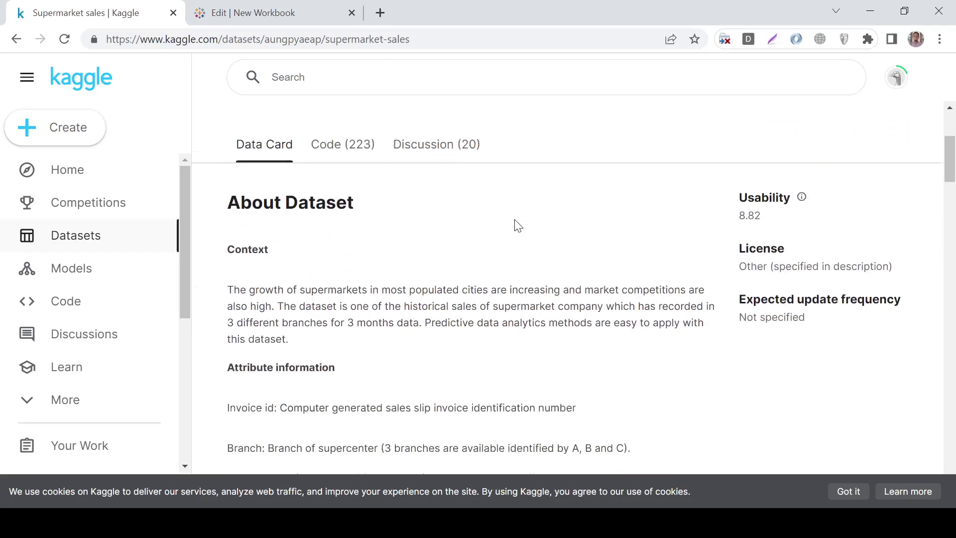
scroll(383, 221, "up", 2)
scroll(452, 277, "down", 10)
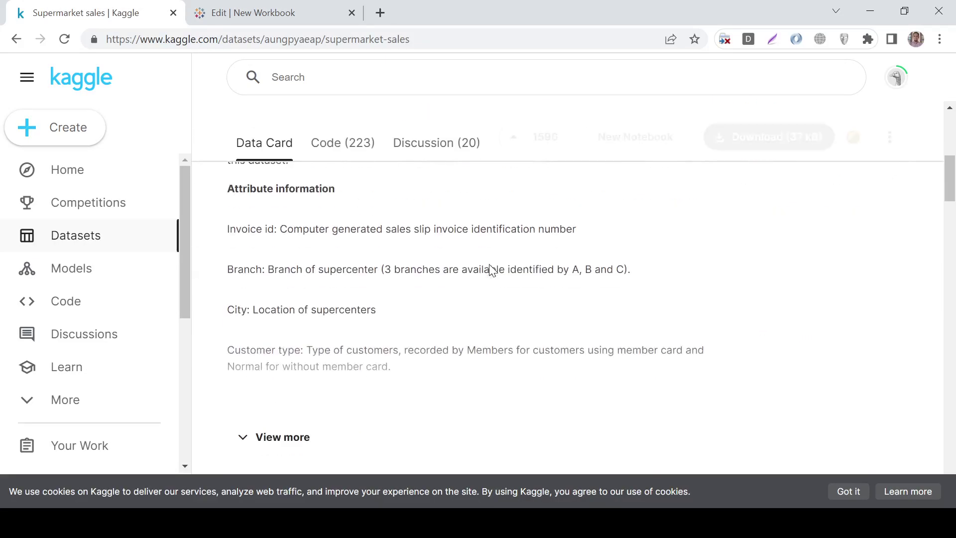
scroll(697, 326, "down", 1)
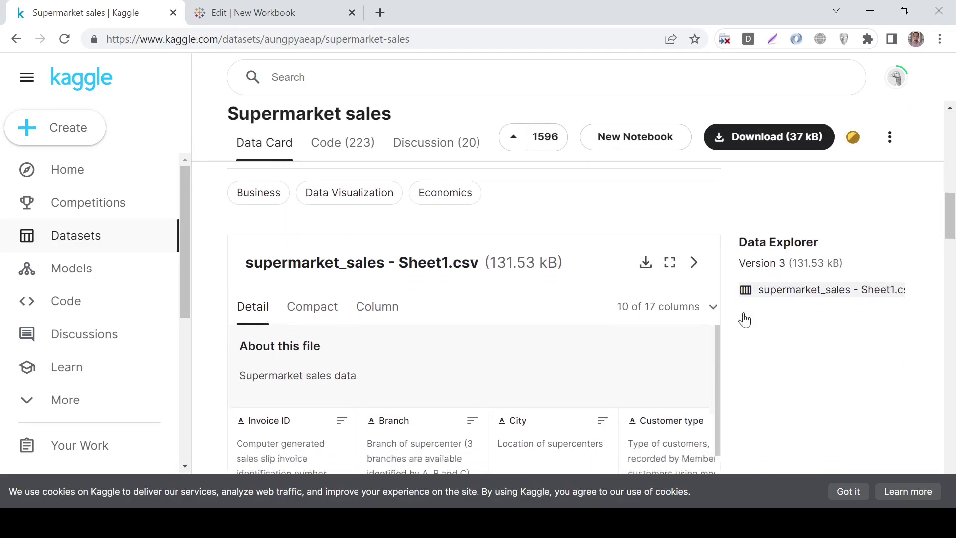
scroll(461, 392, "right", 10)
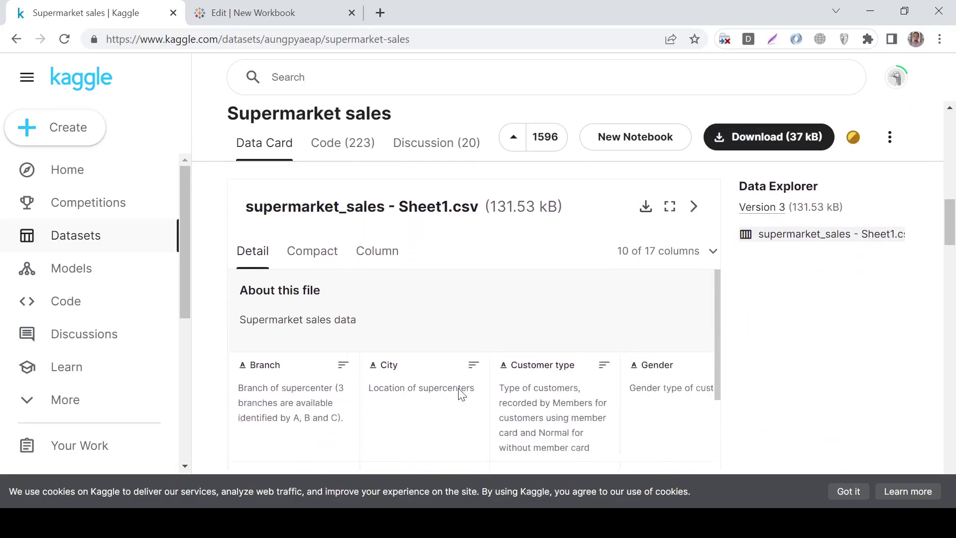
scroll(473, 396, "left", 10)
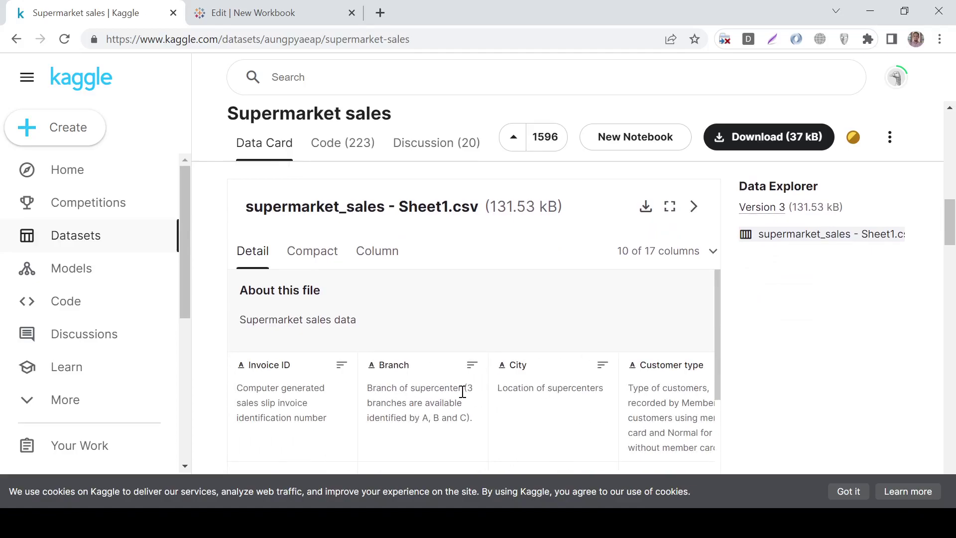
left_click(389, 44)
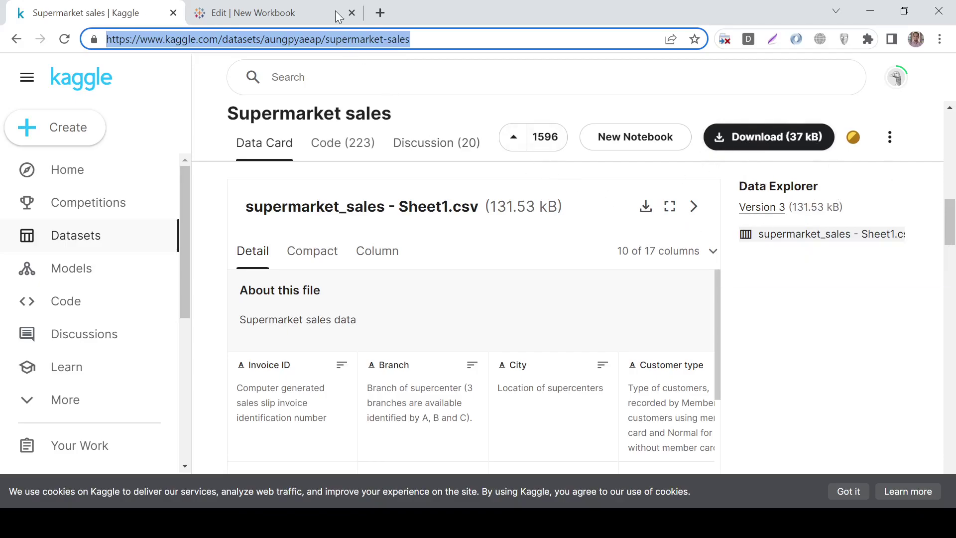
Return to the new Tableau workbook and connect it to the Supermarket Sales Dataset Excel file uploaded from the computer.
left_click(314, 10)
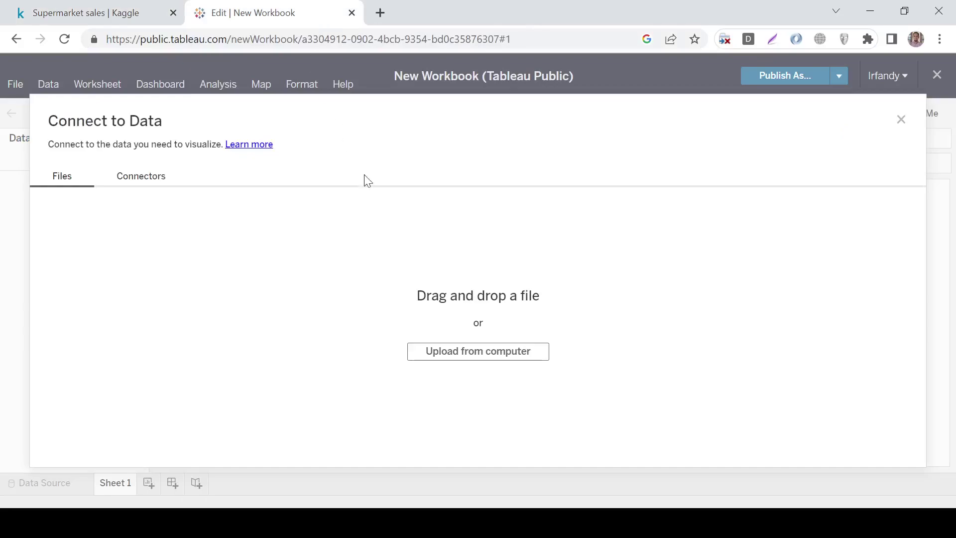
left_click(495, 349)
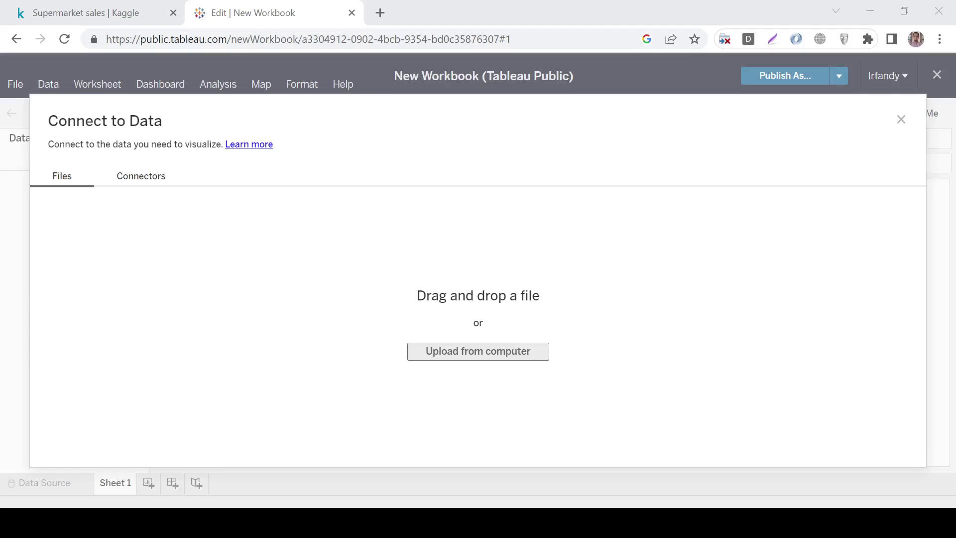
key("Return")
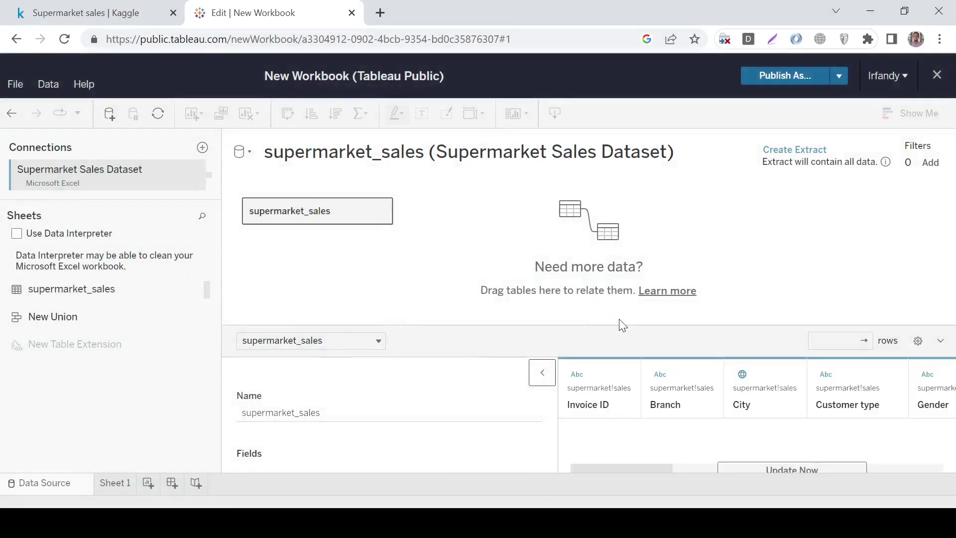
Enlarge the data details area and examine the field names and data types of the supermarket_sales table.
left_click_drag(610, 326, 608, 284)
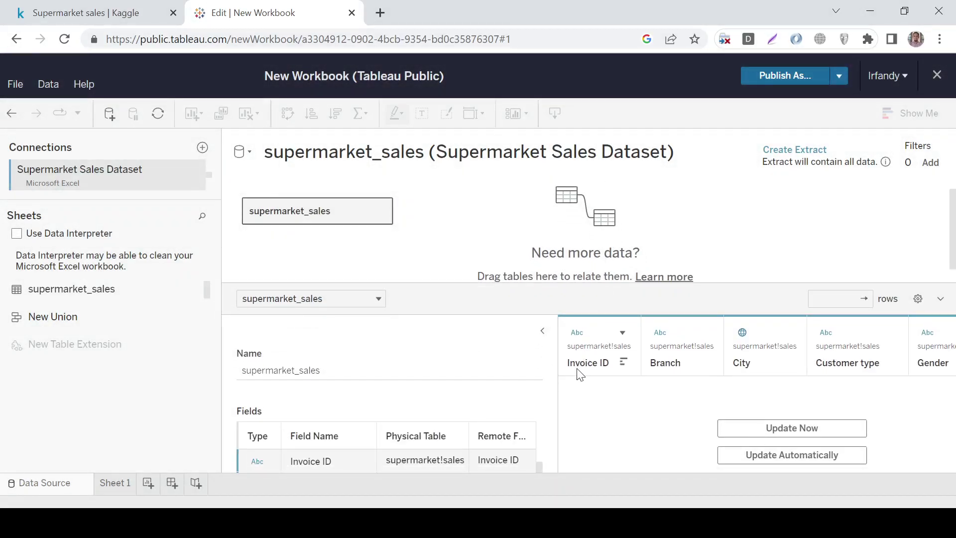
key("ctrl+minus")
key("ctrl+minus")
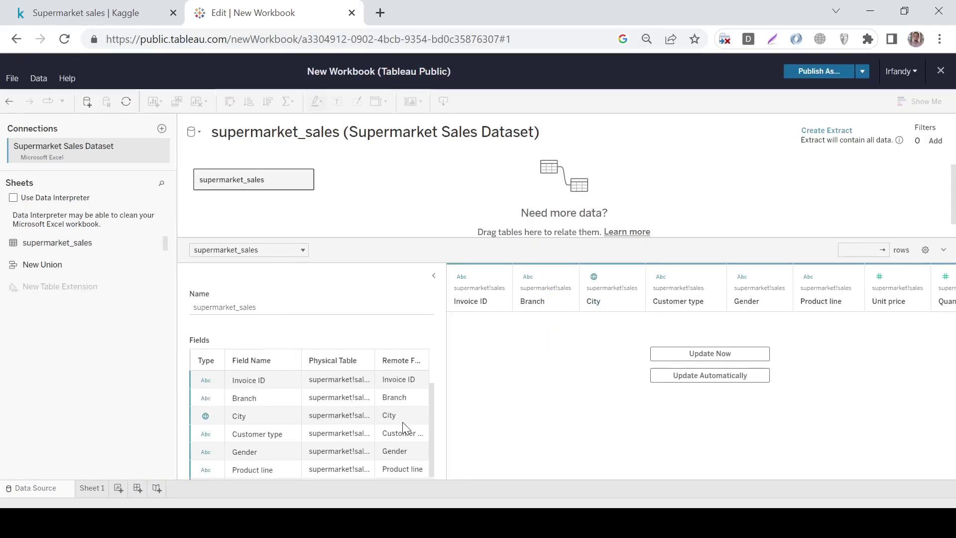
scroll(404, 427, "down", 5)
scroll(405, 425, "up", 5)
scroll(226, 425, "down", 2)
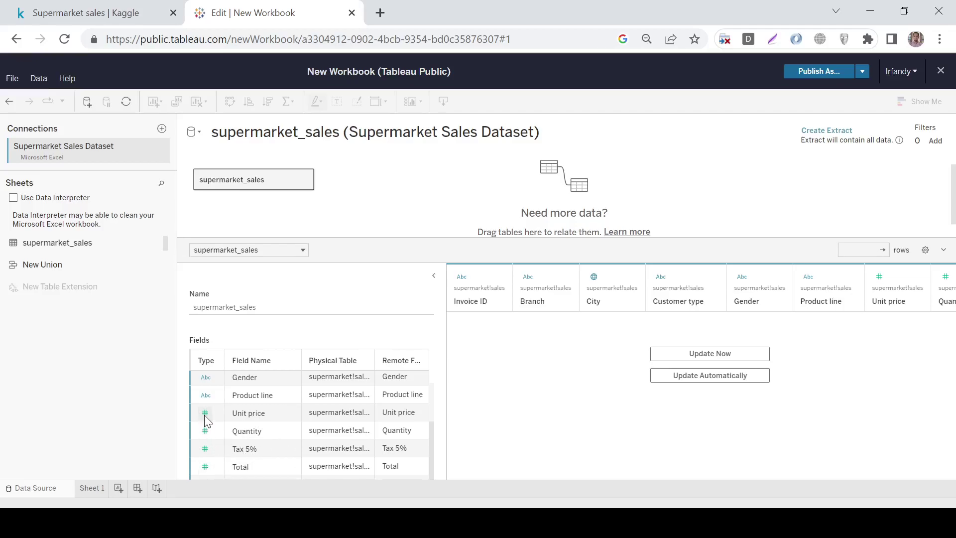
scroll(210, 422, "down", 2)
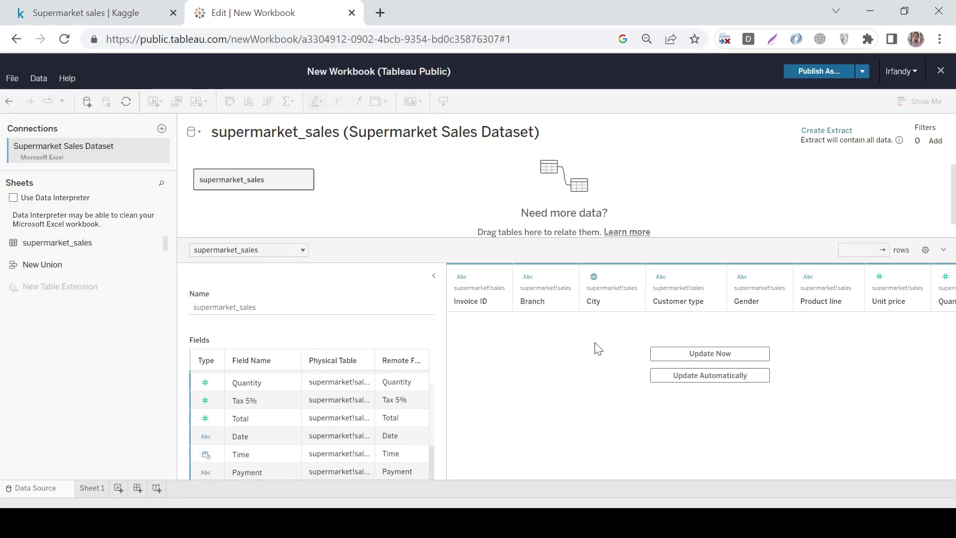
Load the row preview of the supermarket_sales table and examine the values across its columns.
left_click(678, 359)
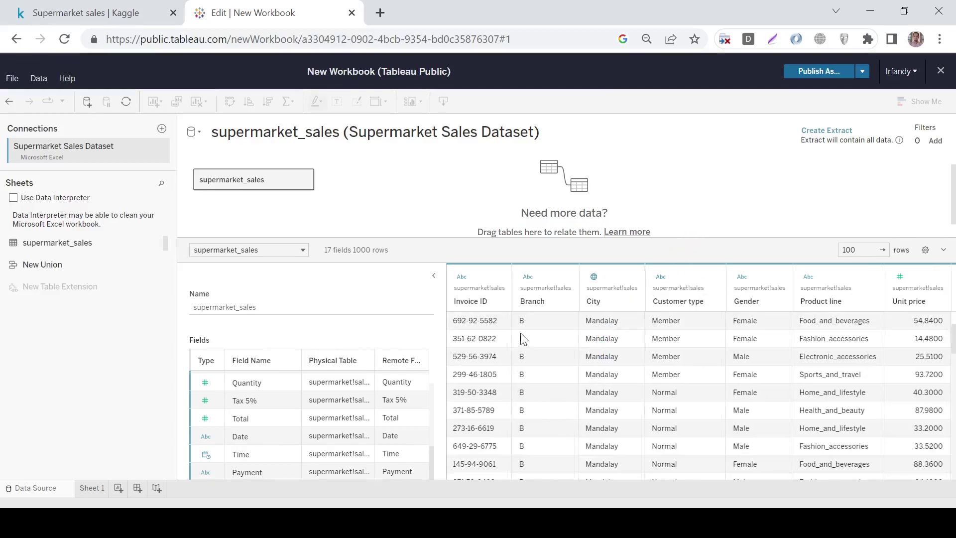
scroll(524, 340, "right", 10)
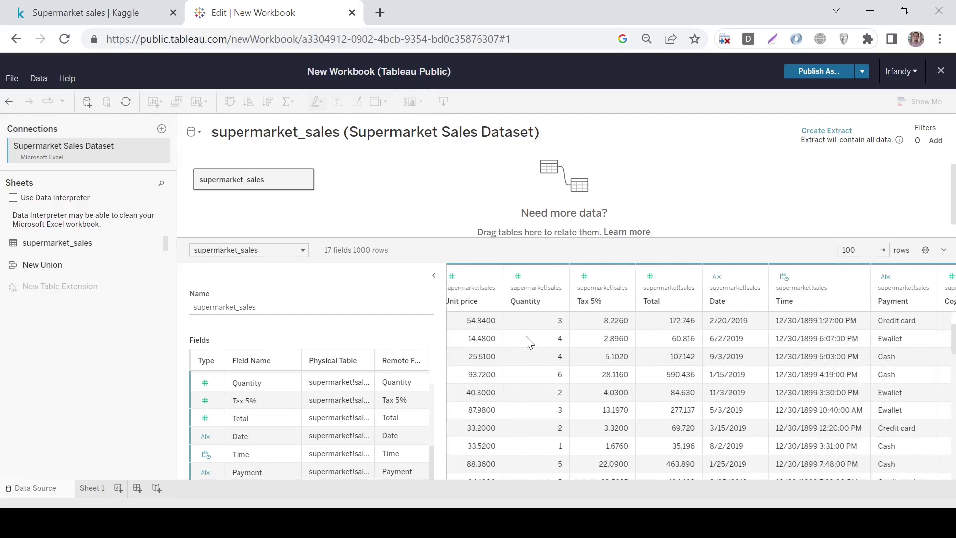
scroll(527, 337, "right", 5)
scroll(815, 378, "left", 5)
Change the data type of the Date column from String to Date.
left_click(752, 279)
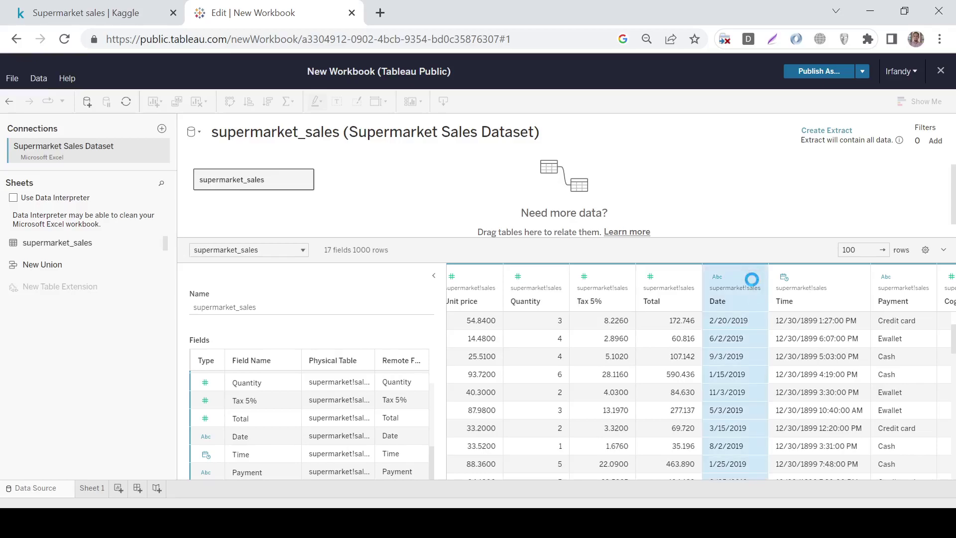
left_click(757, 252)
left_click(754, 277)
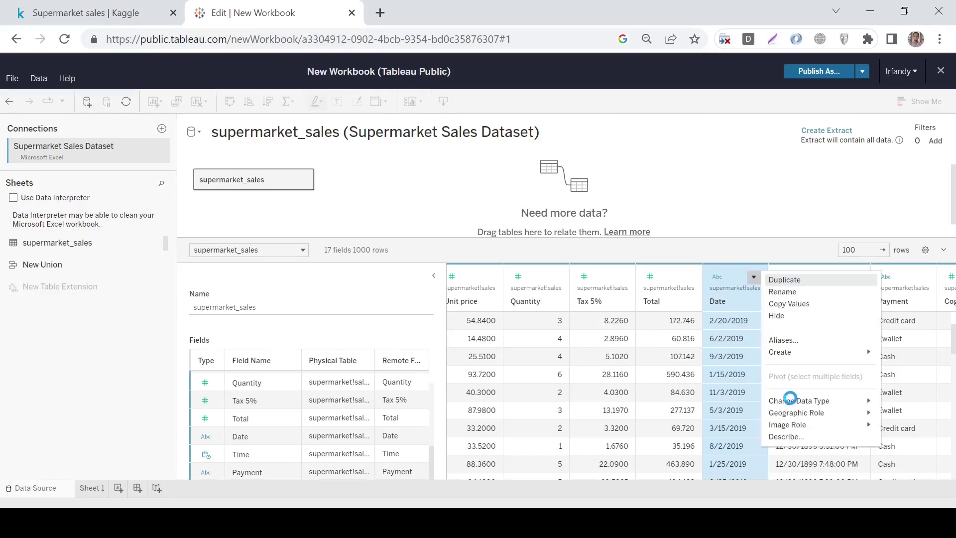
mouse_move(798, 401)
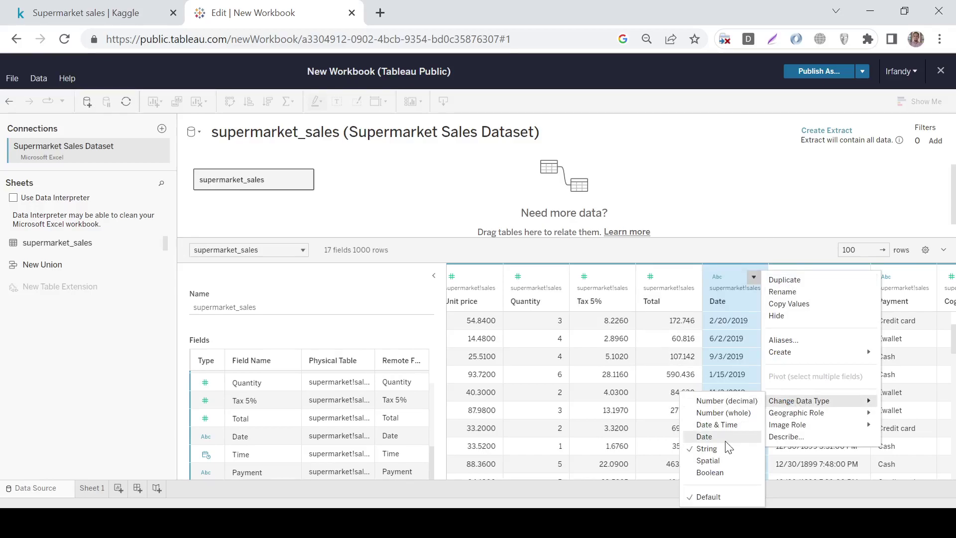
left_click(705, 436)
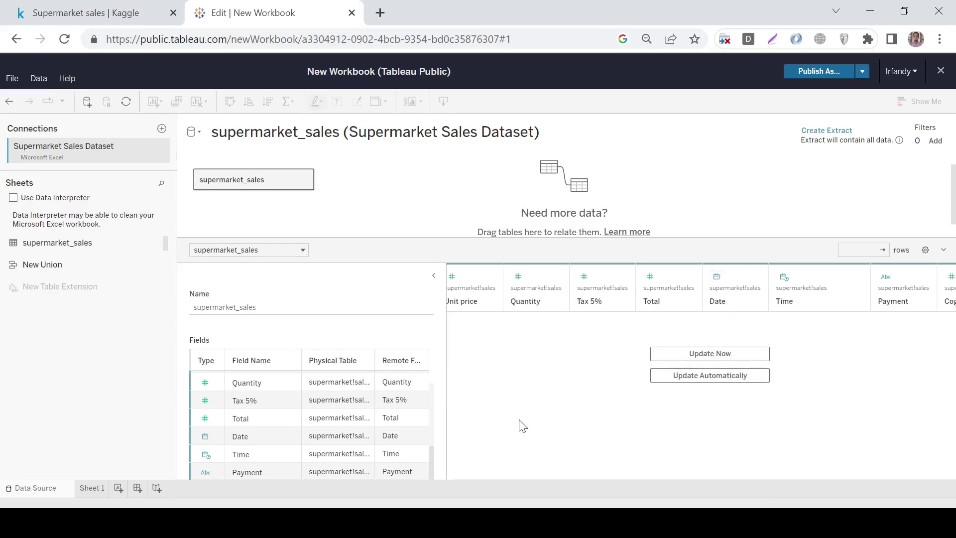
Open the Sheet 1 worksheet and review its available dimension and measure fields.
key("ctrl+plus")
key("ctrl+plus")
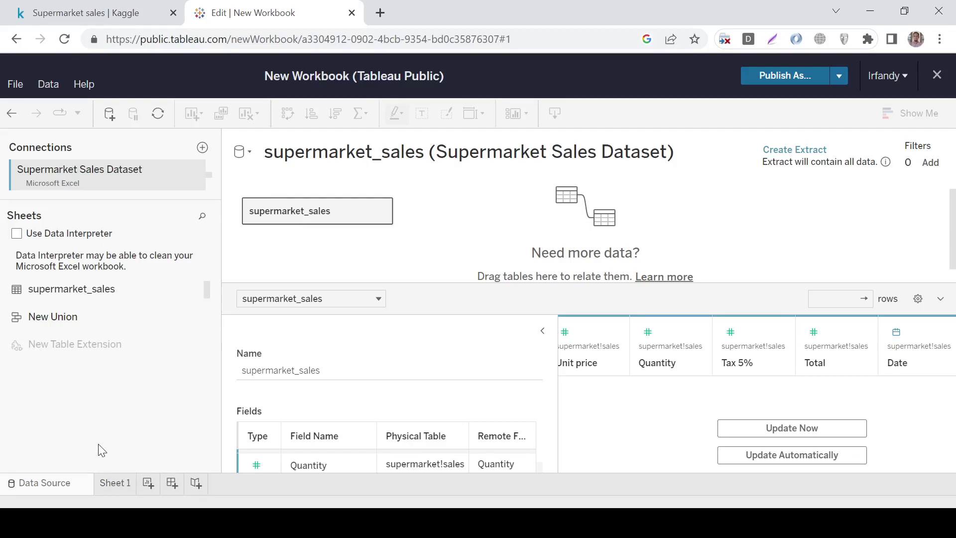
left_click(119, 482)
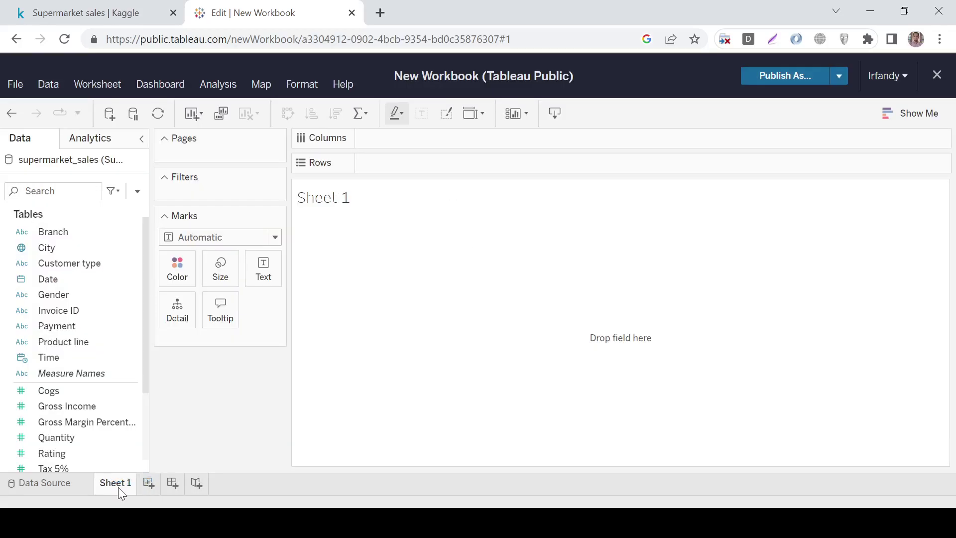
left_click(93, 395)
scroll(80, 406, "down", 3)
scroll(87, 416, "up", 3)
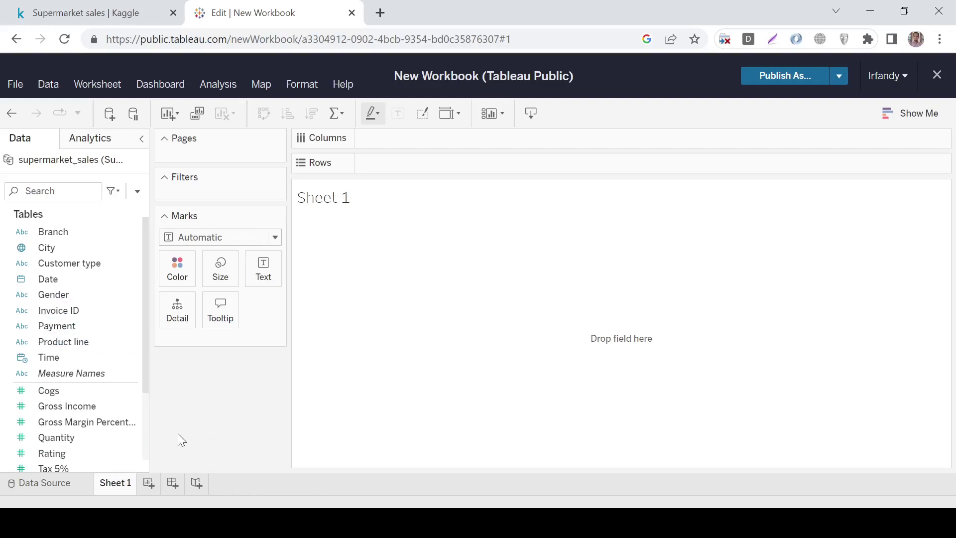
Rename Sheet 1 as "Scorecard Omzet".
double_click(116, 486)
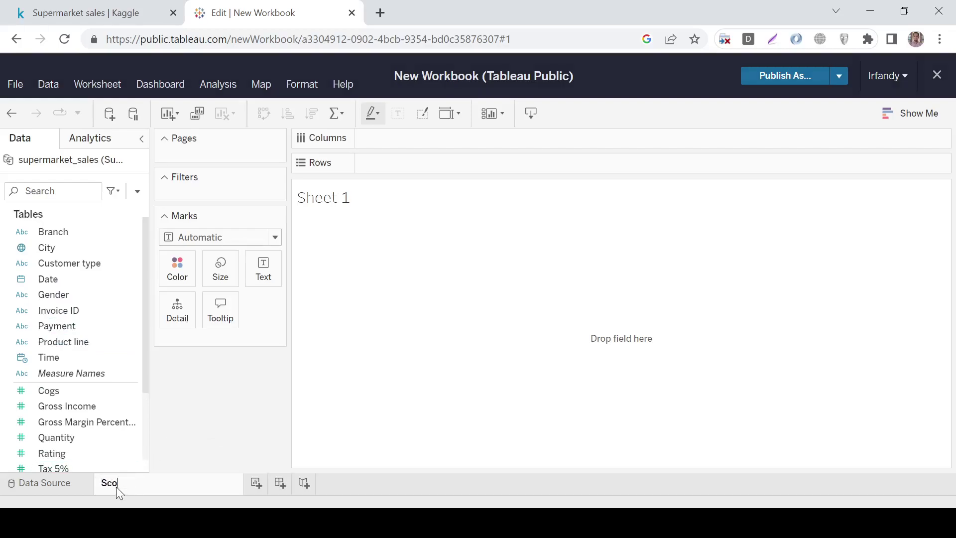
type("Scorecard")
type(" Total")
key("BackSpace")
key("BackSpace")
key("BackSpace")
key("BackSpace")
key("BackSpace")
type("Omzet")
key("Return")
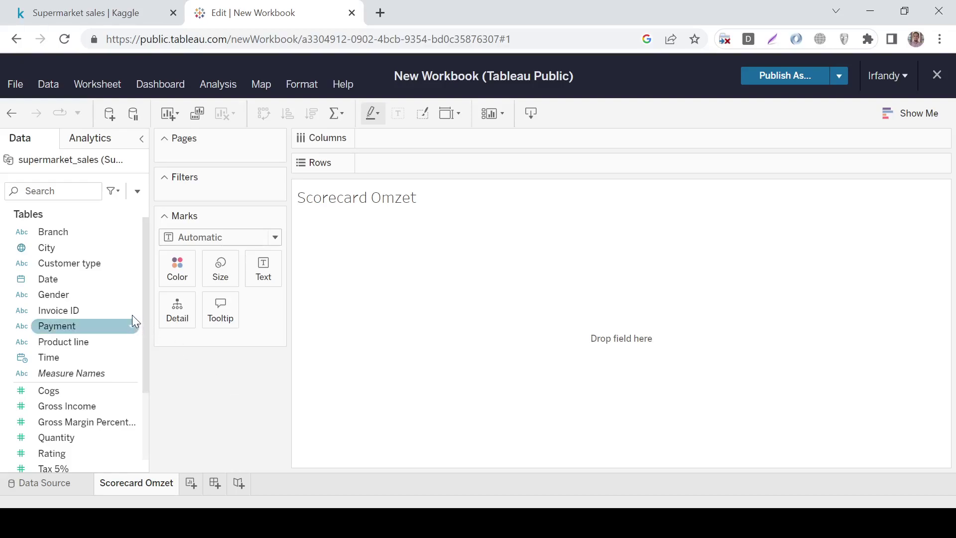
Place the Total measure on Columns in the Scorecard Omzet sheet.
scroll(89, 372, "down", 3)
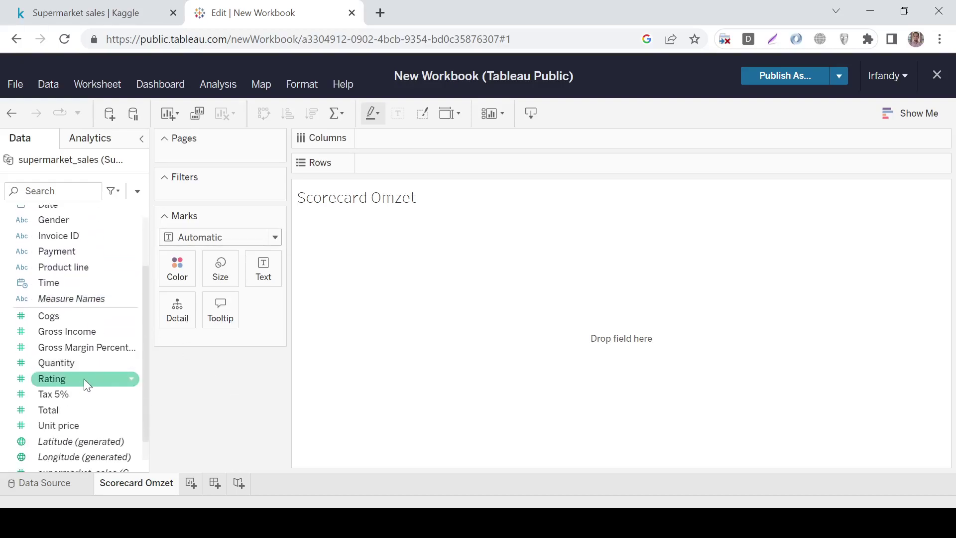
mouse_move(62, 410)
left_mouse_down()
mouse_move(342, 207)
mouse_move(408, 126)
mouse_move(414, 145)
left_mouse_up()
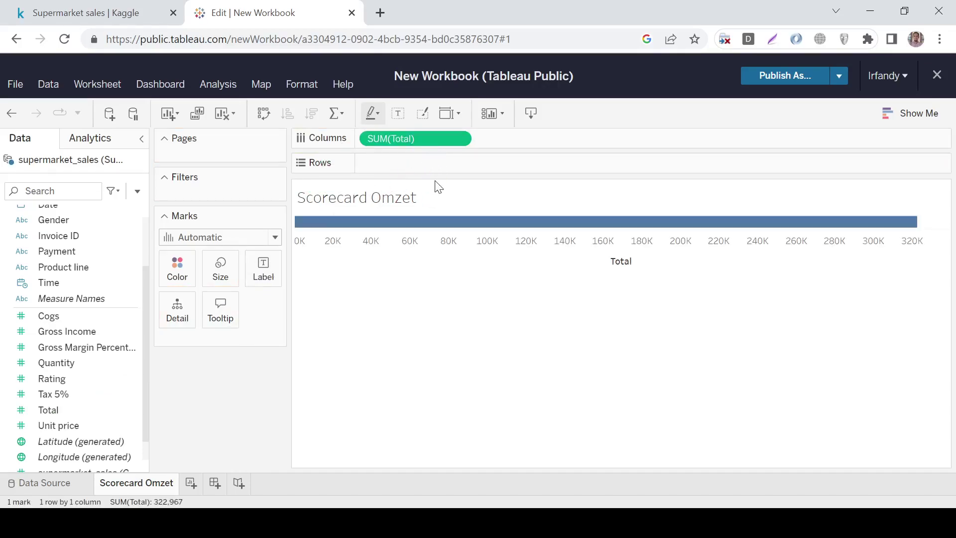
Move the SUM(Total) field from Columns to the Label mark so the sheet shows it as text.
mouse_move(496, 222)
left_click_drag(389, 134, 268, 262)
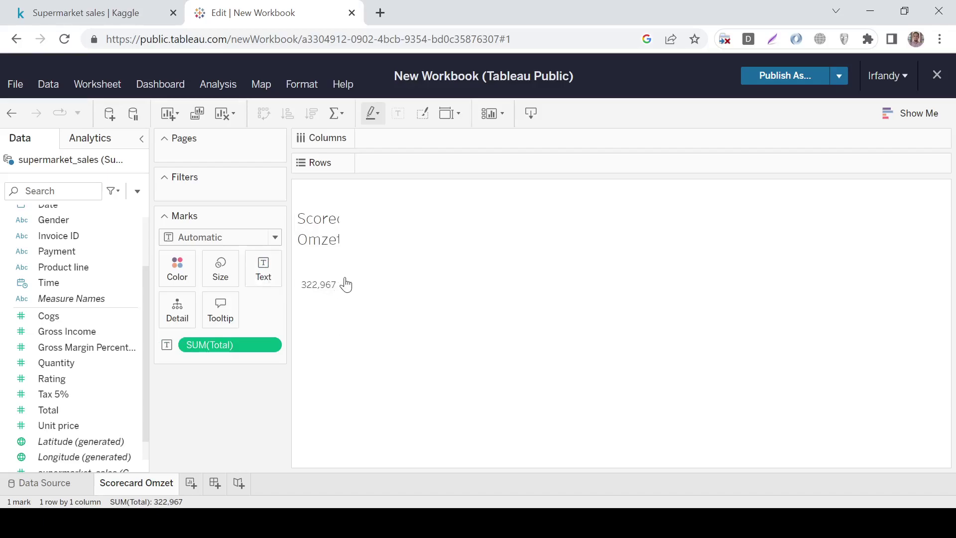
mouse_move(311, 292)
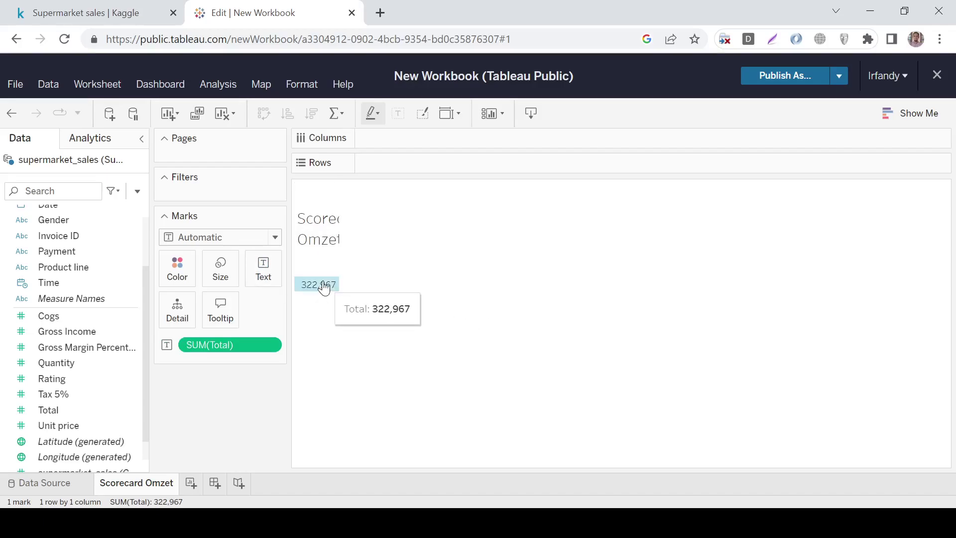
Format the SUM(Total) label text in the Poppins font at size 20.
left_click(269, 277)
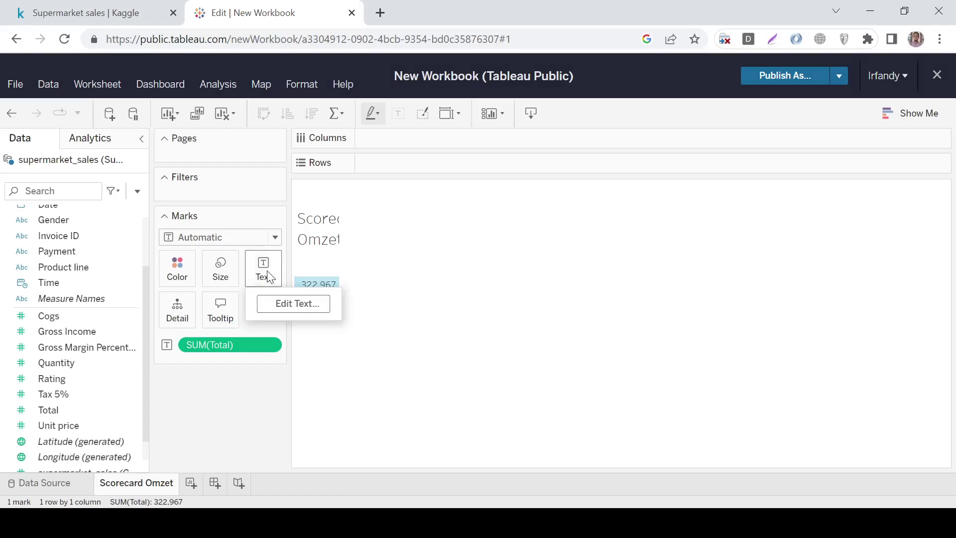
left_click(288, 304)
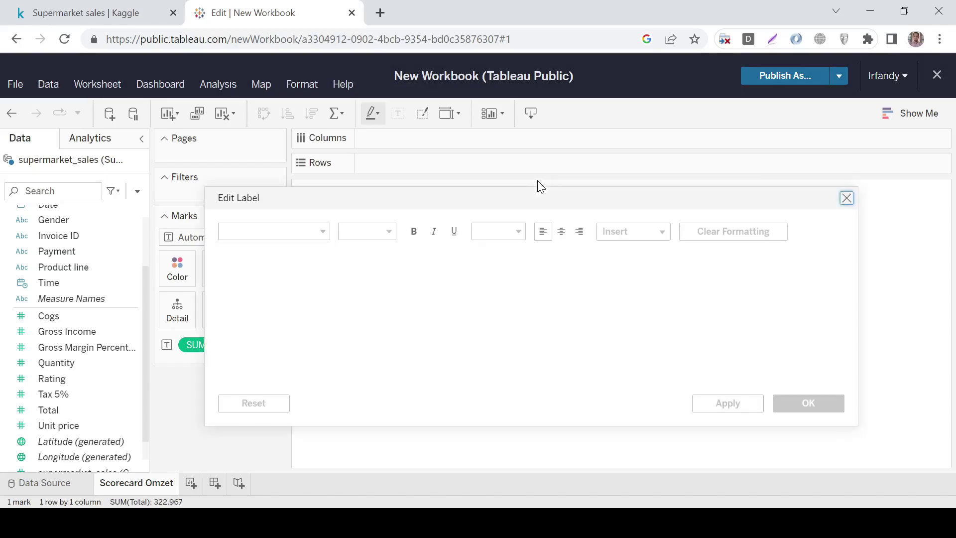
key("ctrl+a")
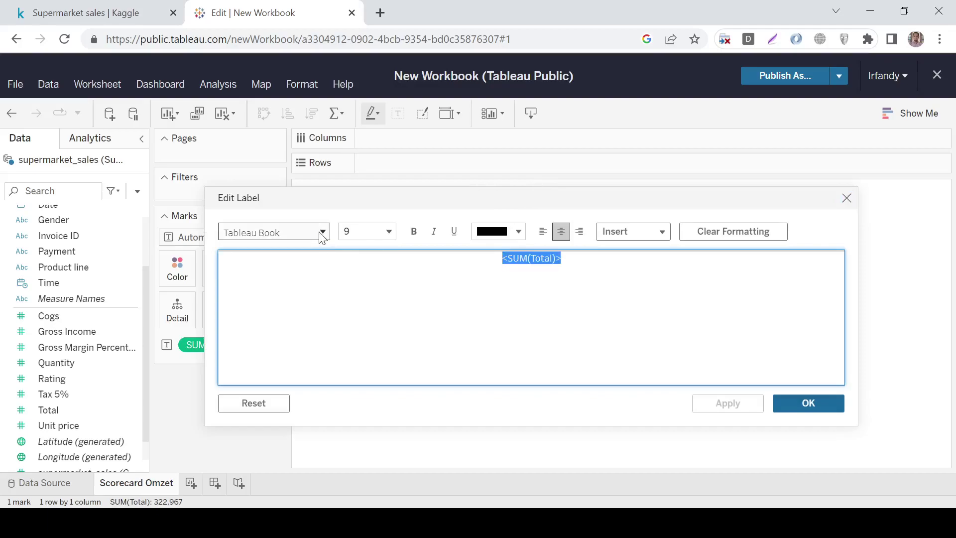
left_click(318, 231)
scroll(291, 304, "up", 1)
scroll(293, 311, "up", 2)
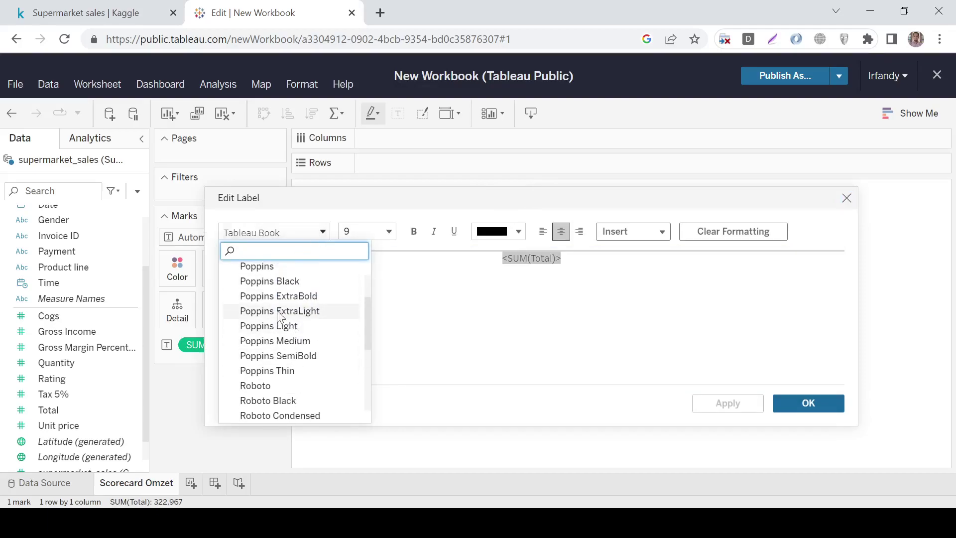
key("Return")
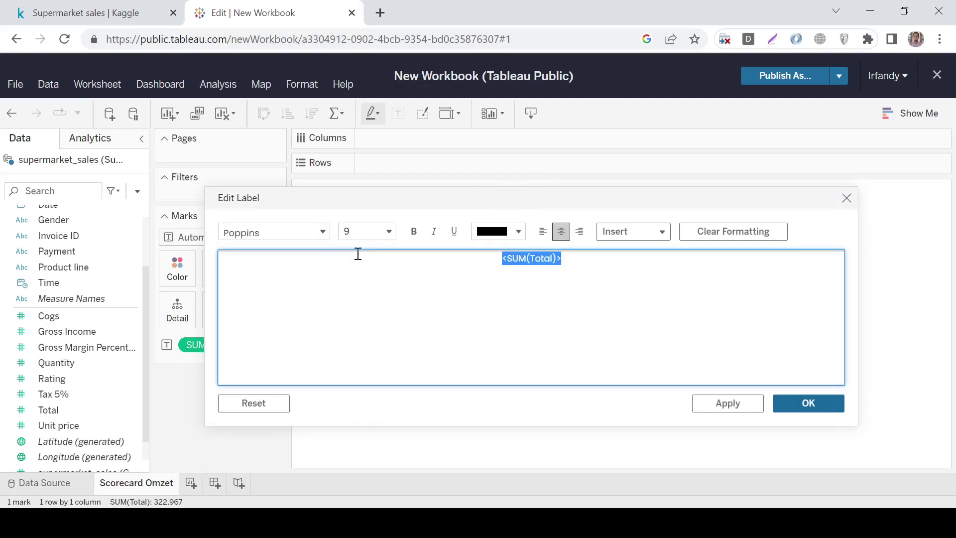
left_click(380, 234)
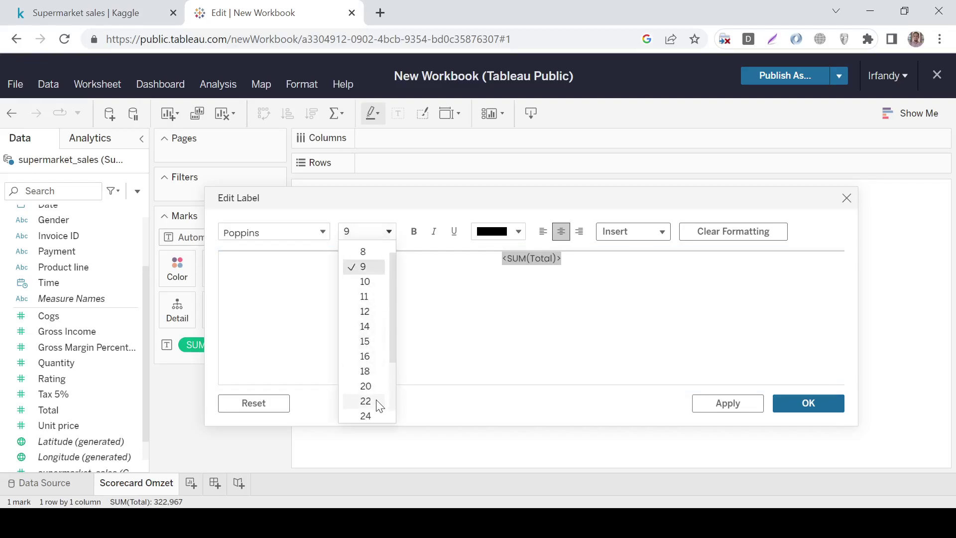
left_click(367, 386)
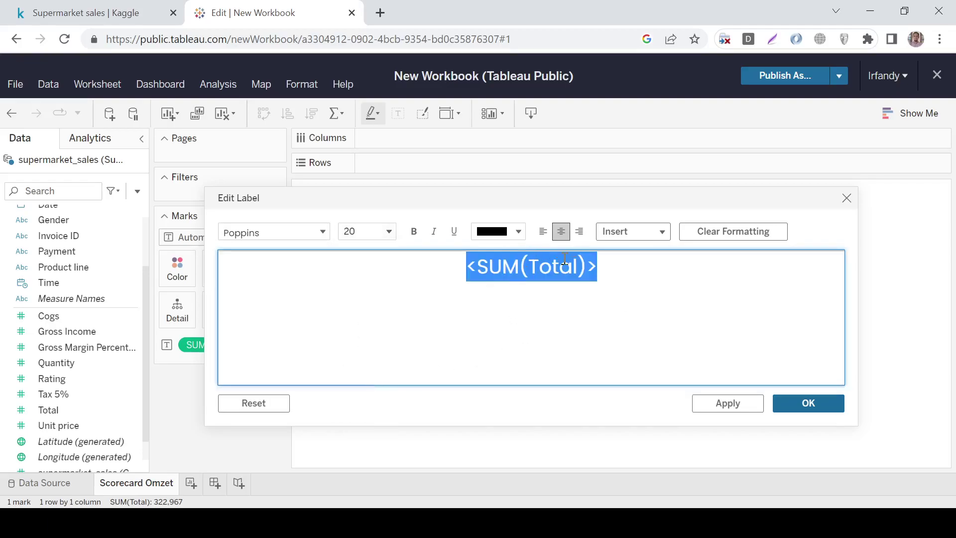
Color the SUM(Total) label text blue and apply the label formatting.
left_click(518, 233)
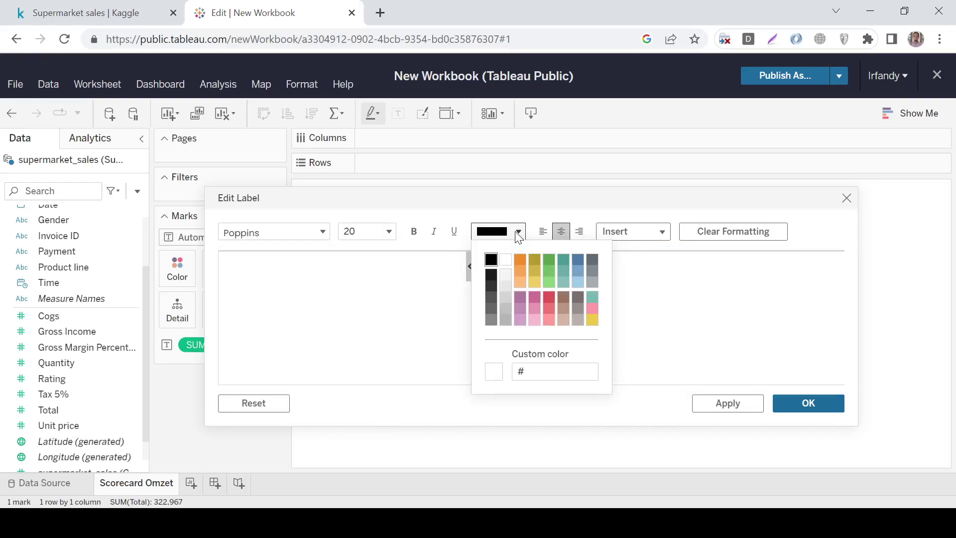
left_click(579, 261)
left_click(739, 352)
left_click(813, 407)
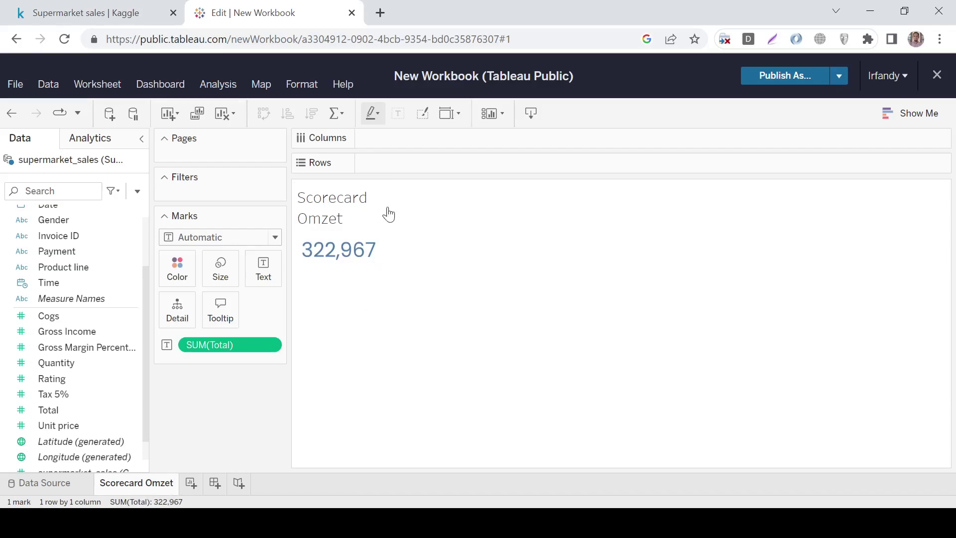
Replace the sheet name placeholder in the scorecard's title with "Omzet".
left_click(376, 193)
left_click(393, 208)
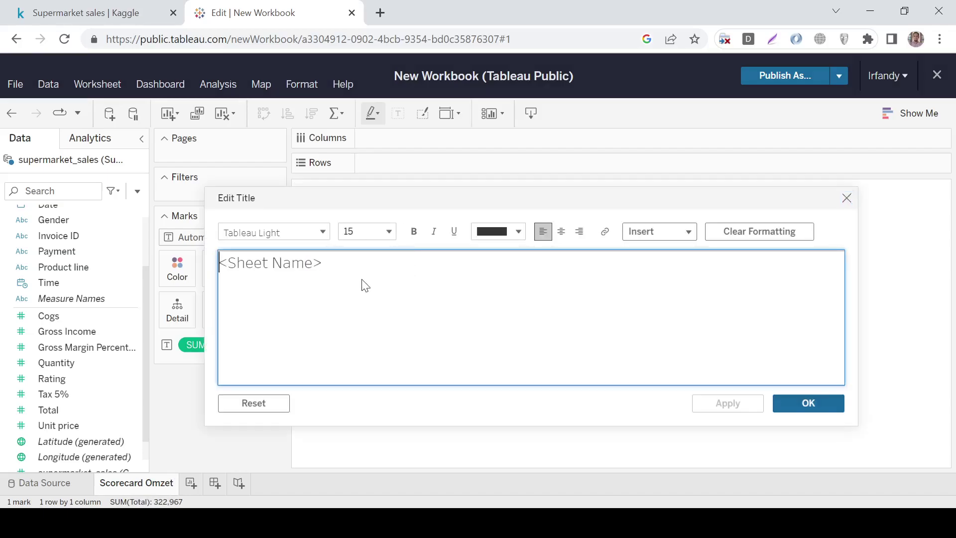
type("Omzet")
key("ctrl+a")
type("Omzet")
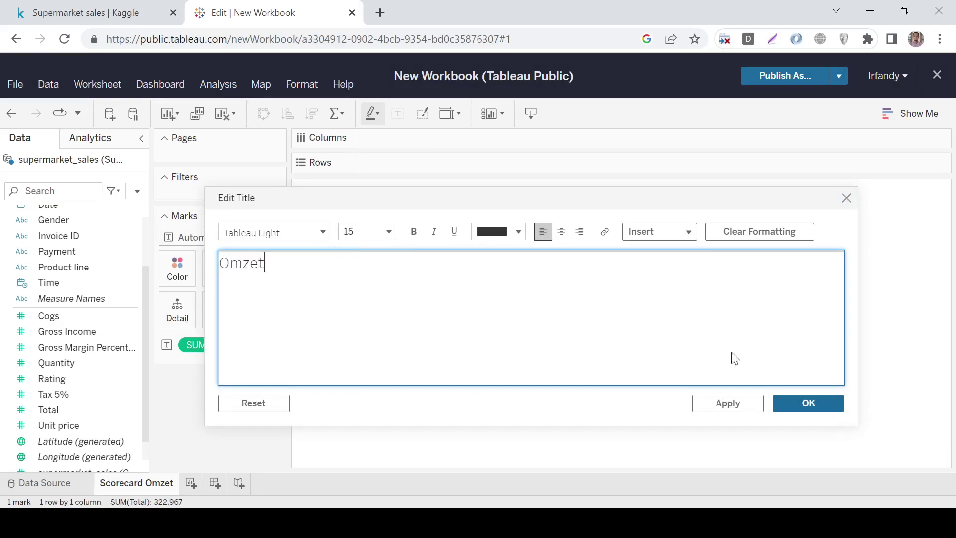
left_click(819, 400)
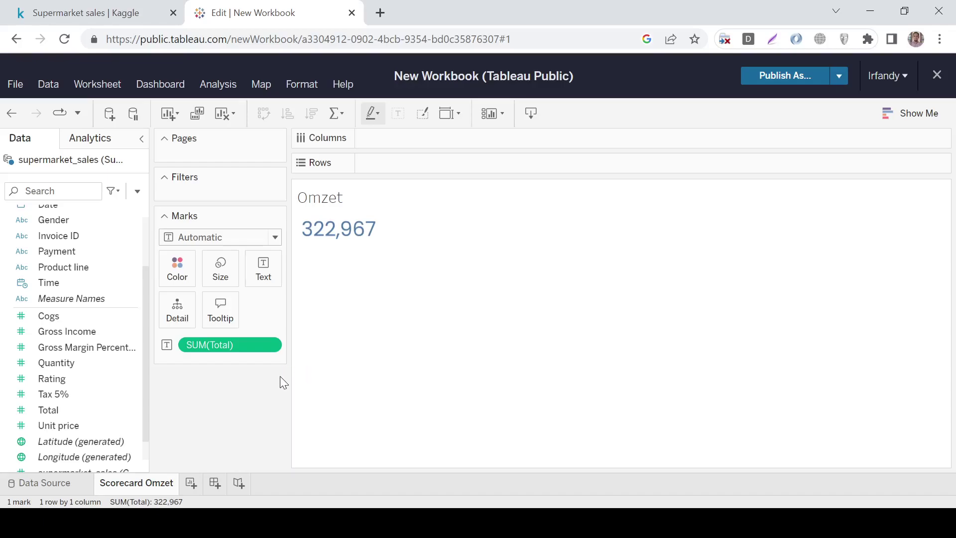
Add a new worksheet and name it "Product".
left_click(191, 483)
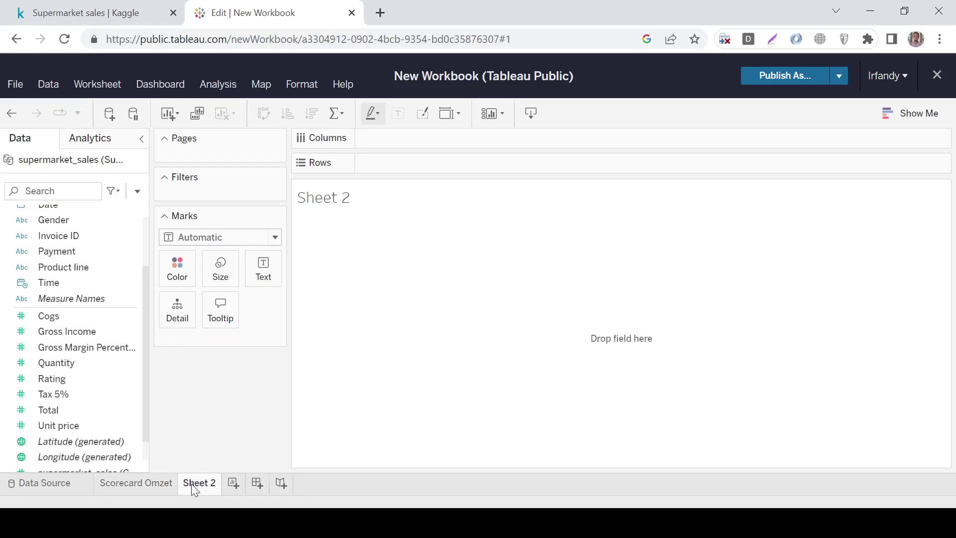
double_click(191, 483)
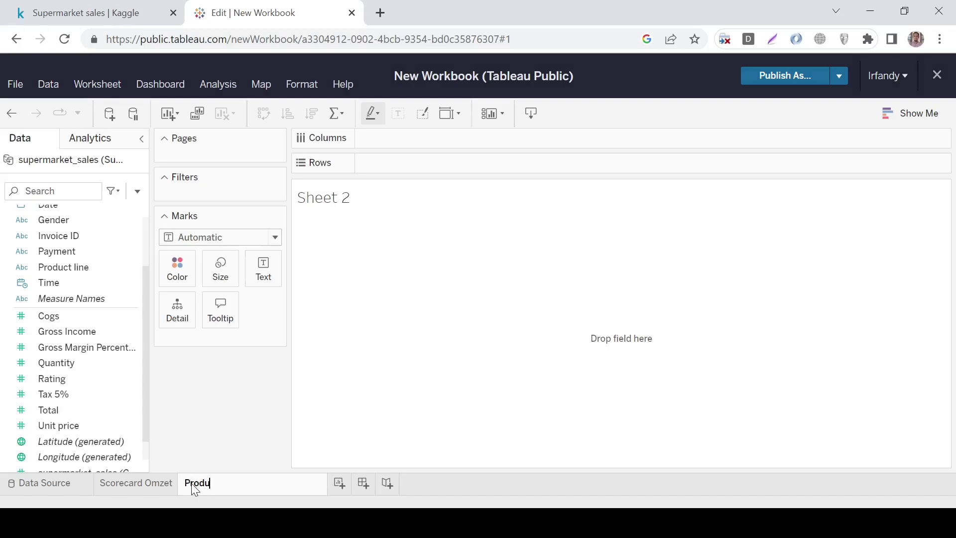
key("Return")
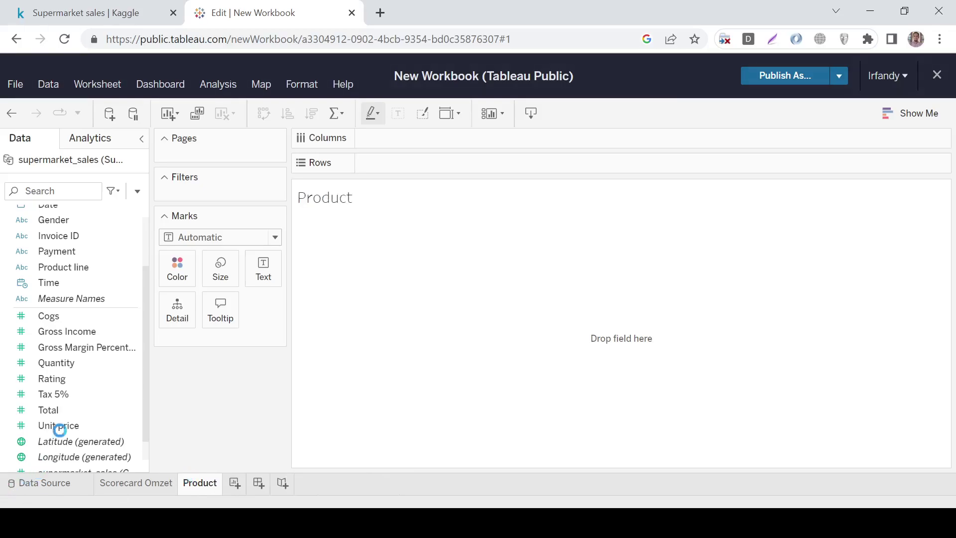
Show Product line as text on the Product sheet, aggregated as Count (Distinct).
scroll(79, 409, "up", 3)
left_click_drag(59, 343, 414, 130)
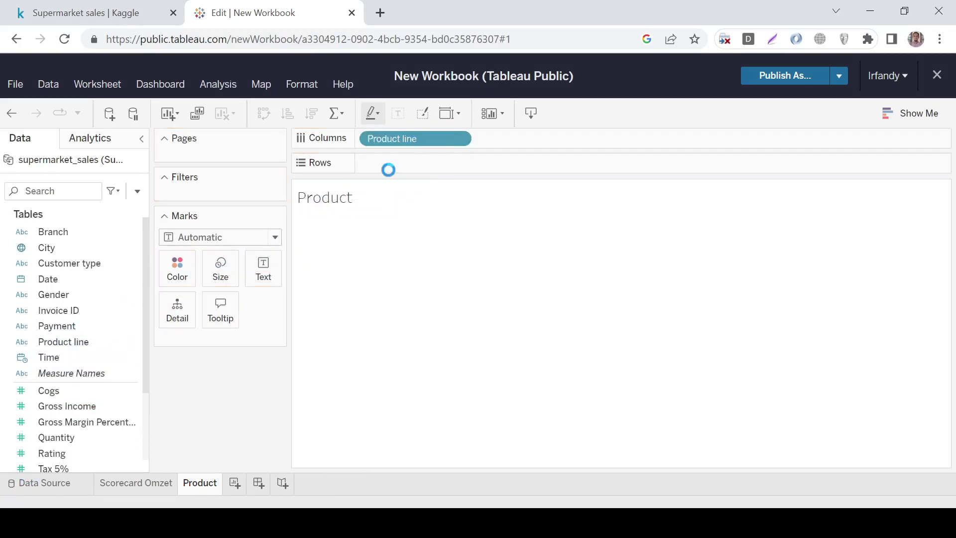
left_click_drag(435, 136, 284, 281)
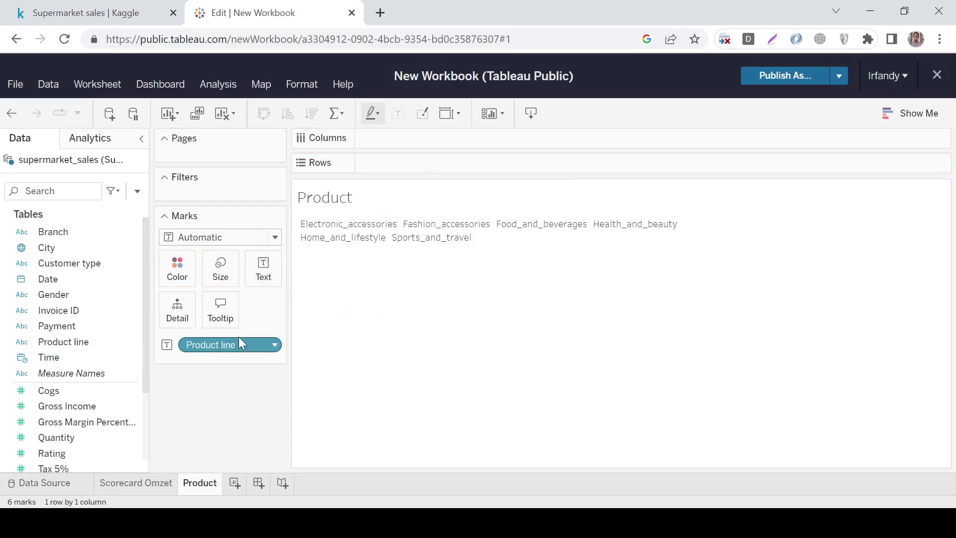
left_click(275, 345)
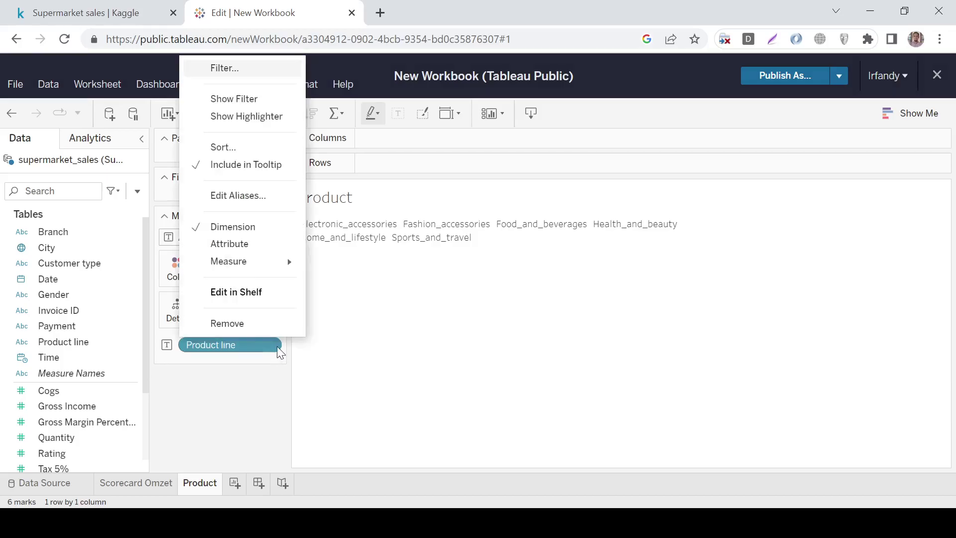
mouse_move(278, 273)
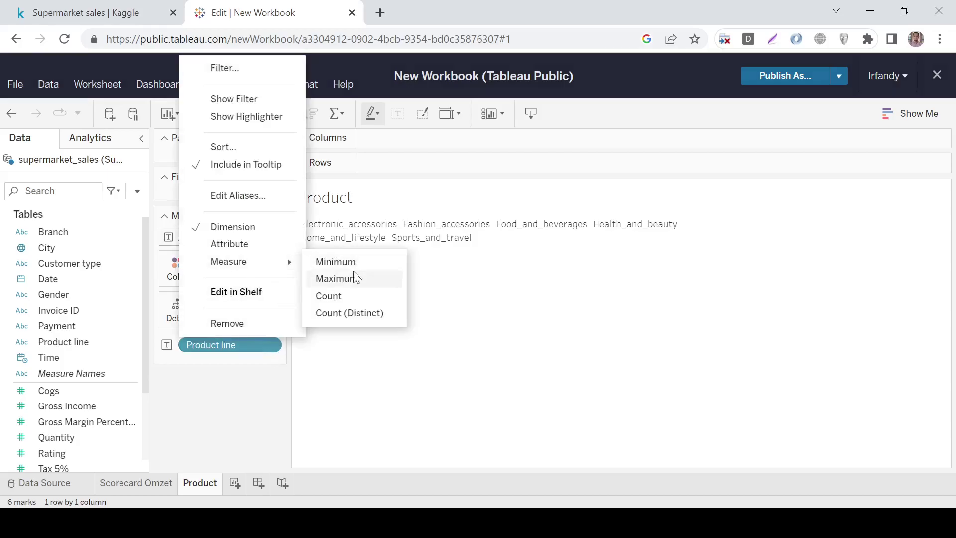
left_click(347, 314)
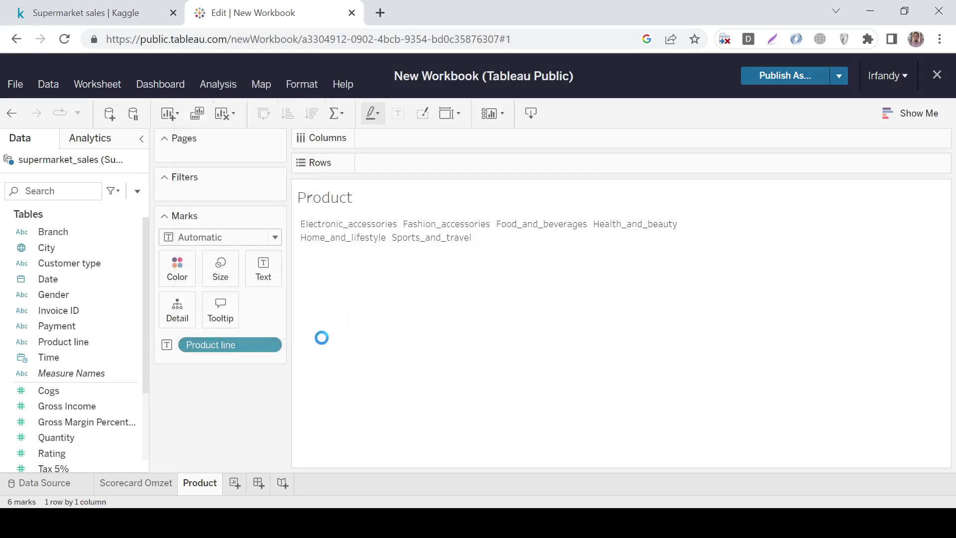
mouse_move(327, 249)
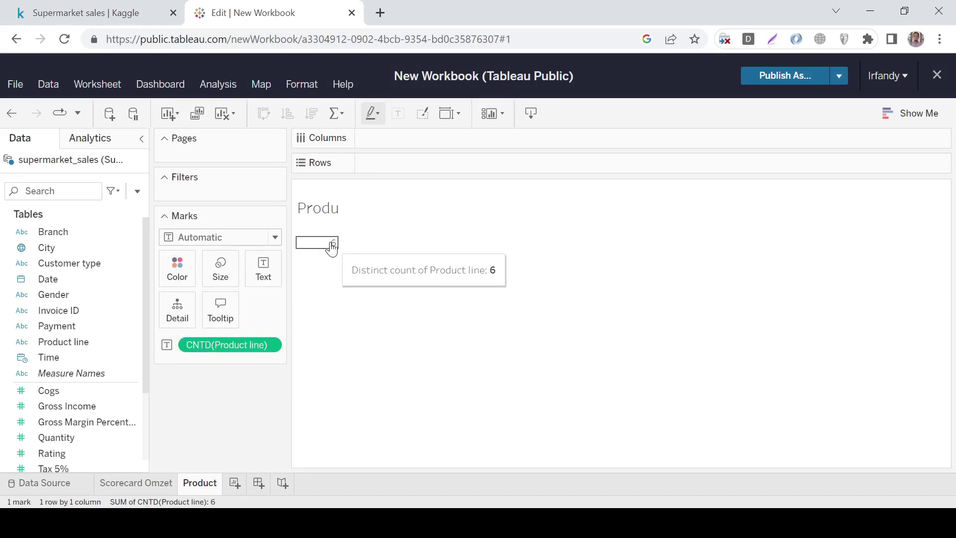
Format the distinct Product line count label at size 20 in the Poppins font.
scroll(96, 375, "down", 3)
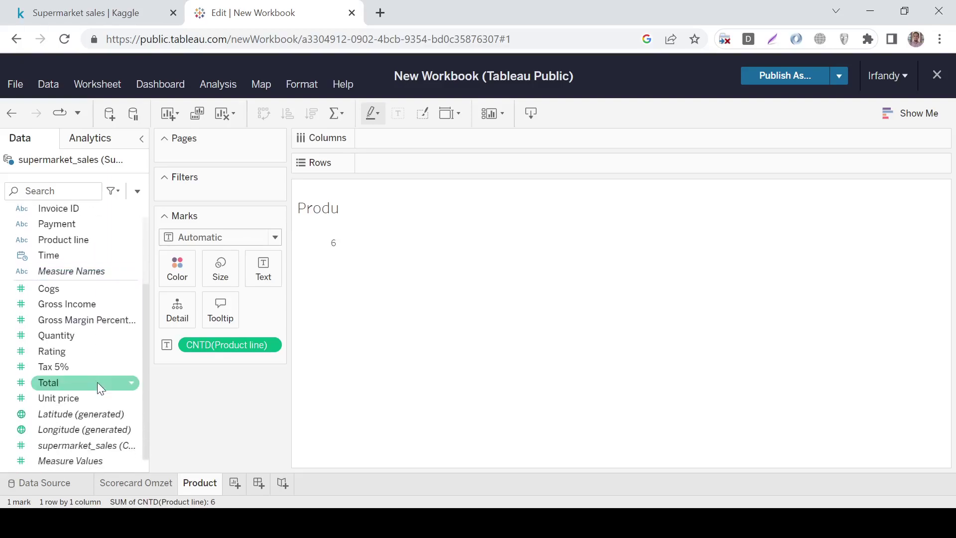
left_click(332, 243)
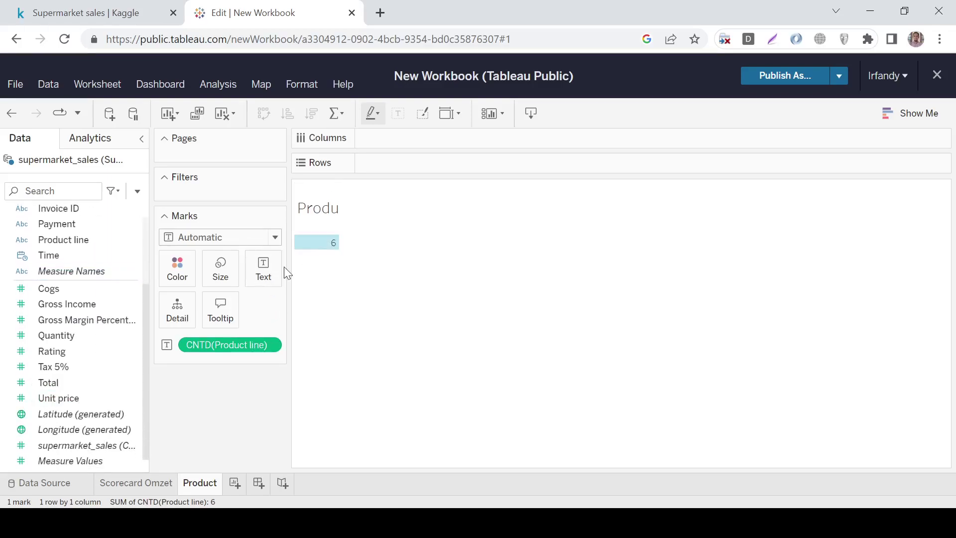
left_click(265, 272)
left_click(317, 308)
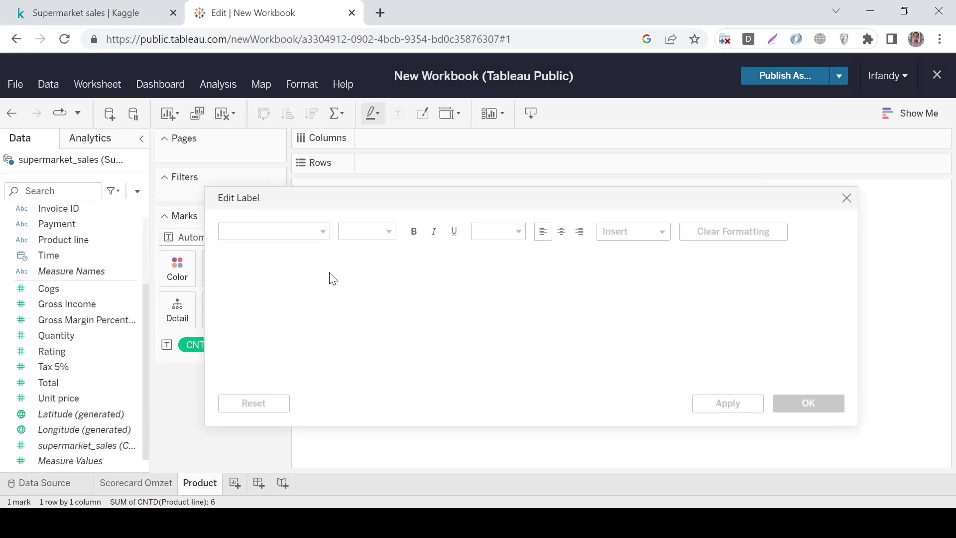
left_click(387, 240)
left_click(429, 273)
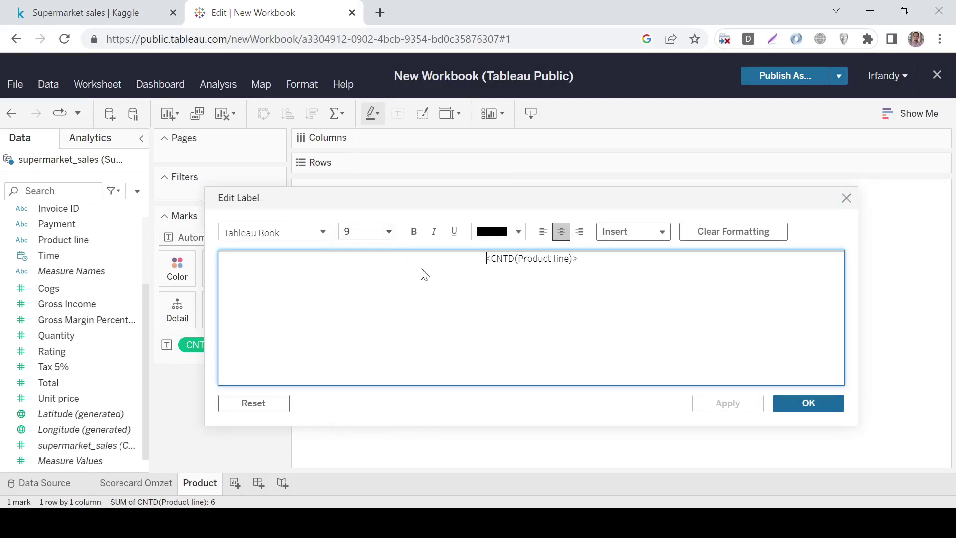
key("ctrl+a")
left_click(384, 239)
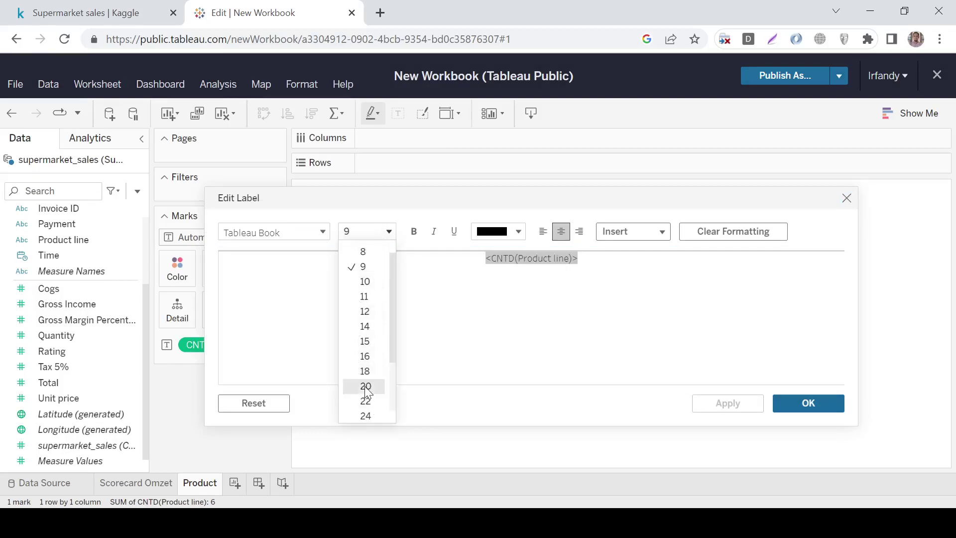
left_click(365, 387)
left_click(298, 237)
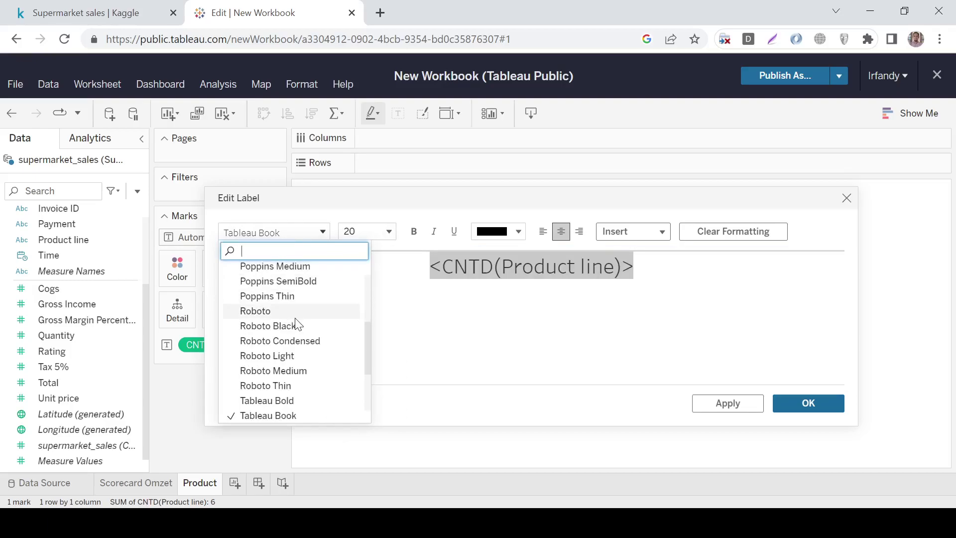
scroll(297, 324, "up", 3)
left_click(277, 268)
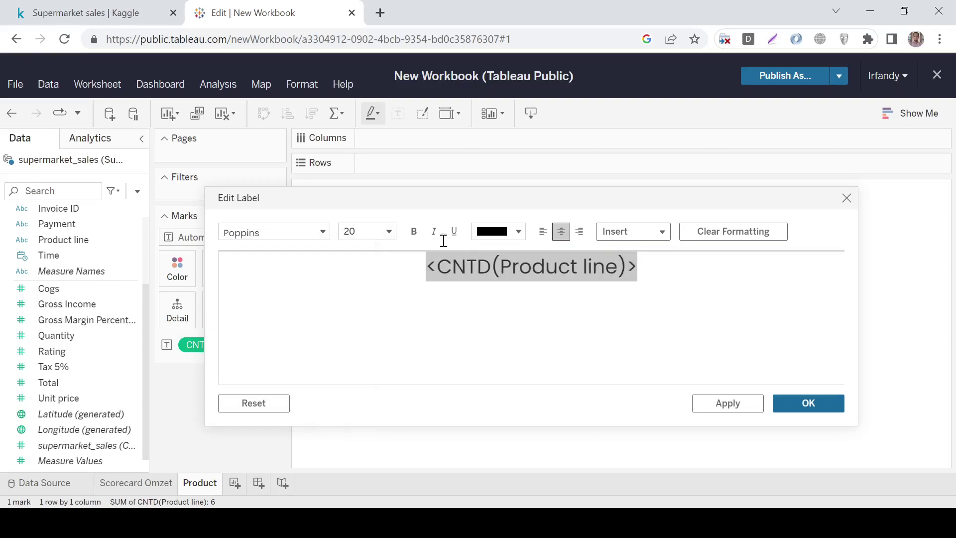
Color the Product line count label blue and apply the label formatting.
left_click(505, 236)
left_click(578, 261)
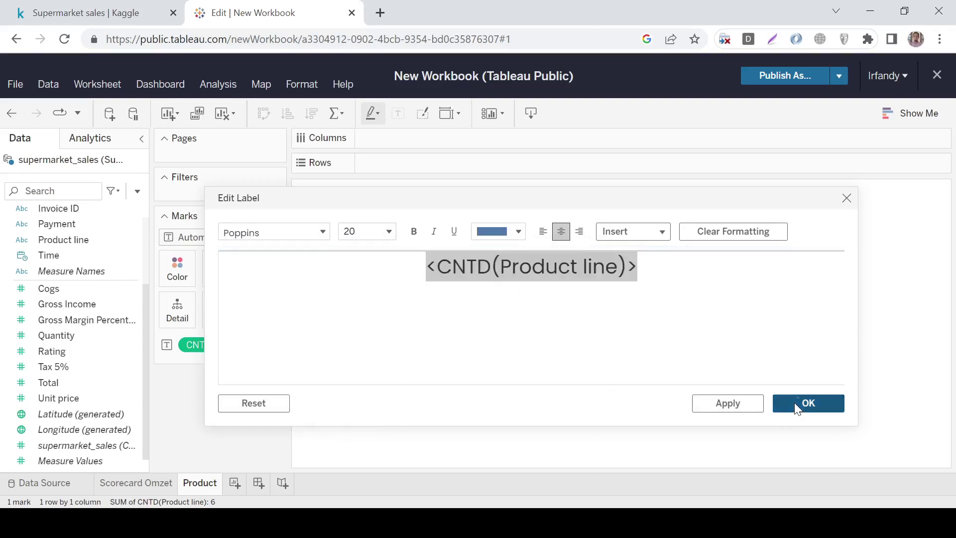
left_click(800, 403)
left_click(331, 264)
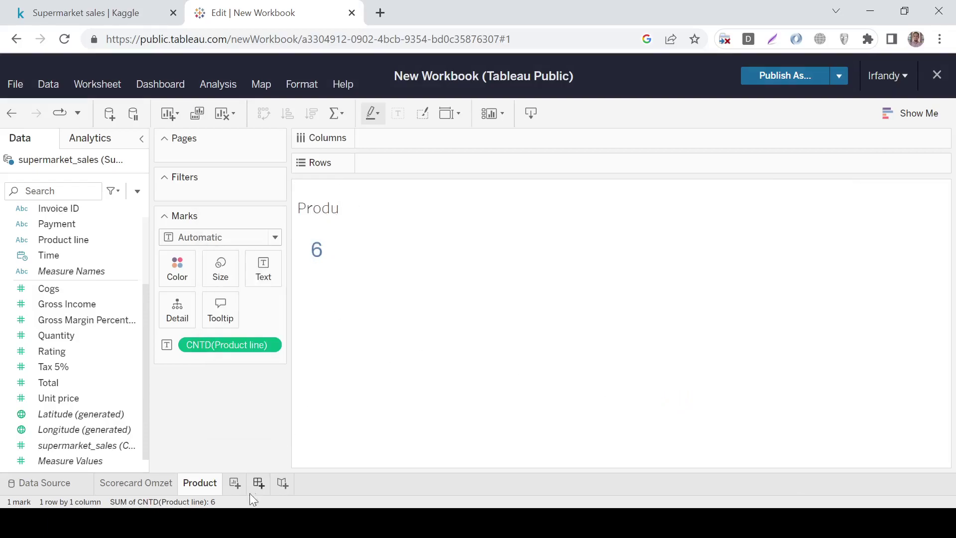
Add a third worksheet and, with the Show Me chart suggestions open, place the Product line dimension on Columns.
left_click(235, 483)
left_click(921, 114)
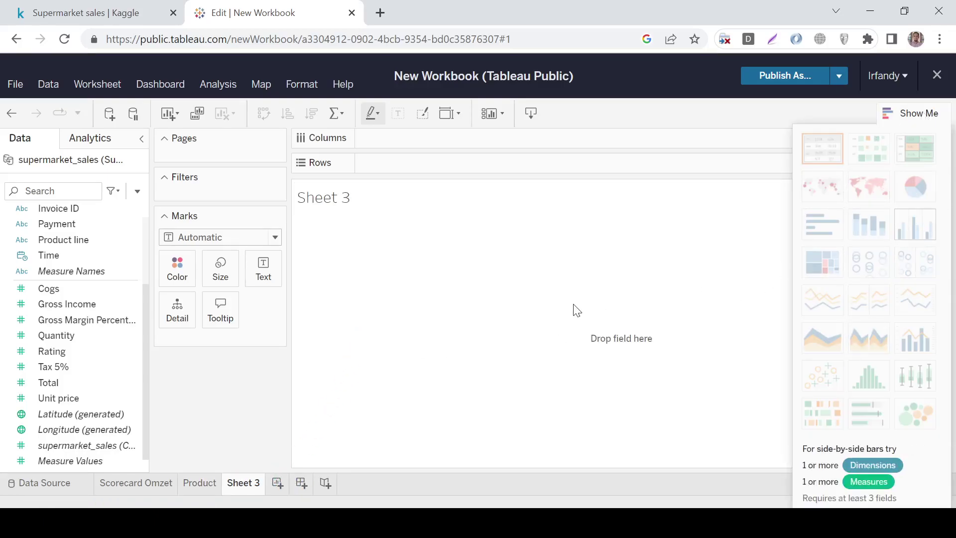
scroll(102, 414, "up", 4)
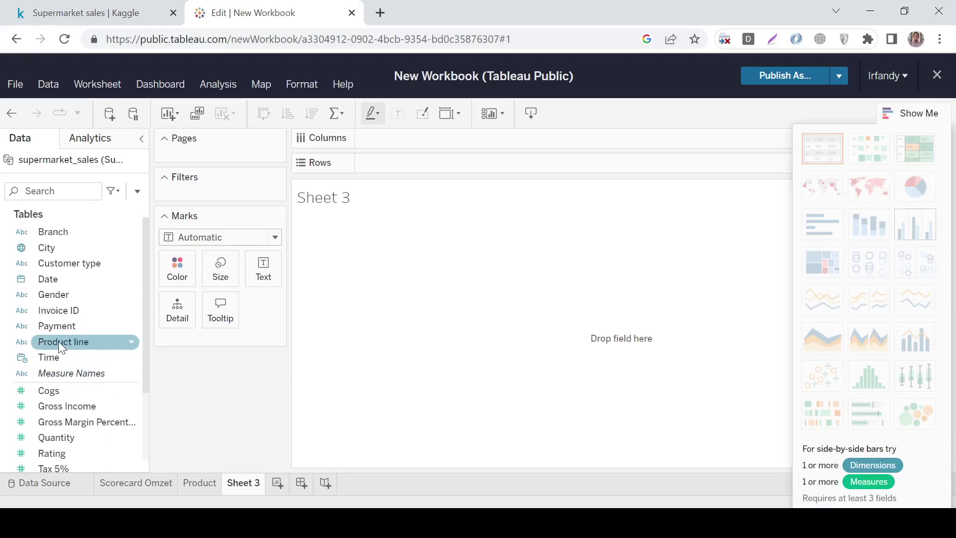
left_click_drag(58, 342, 406, 146)
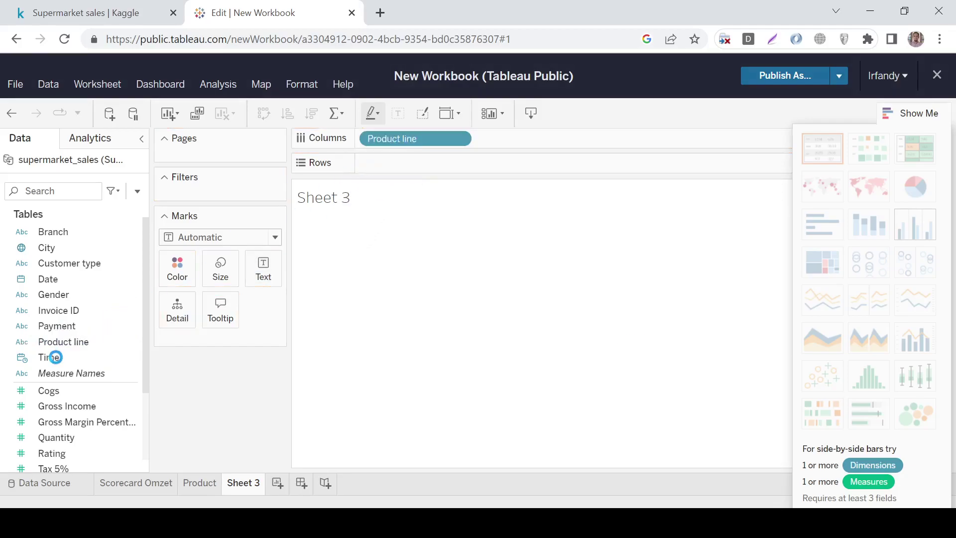
Add the Total measure to Rows, convert the view to a horizontal bar chart by Product line, and hide the chart suggestions.
scroll(73, 360, "down", 3)
scroll(72, 360, "down", 1)
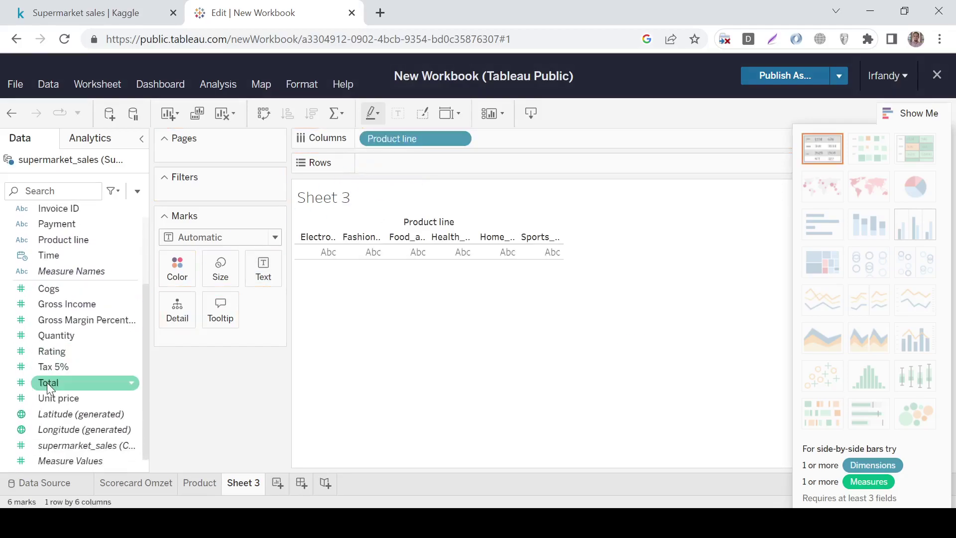
left_click_drag(47, 386, 415, 165)
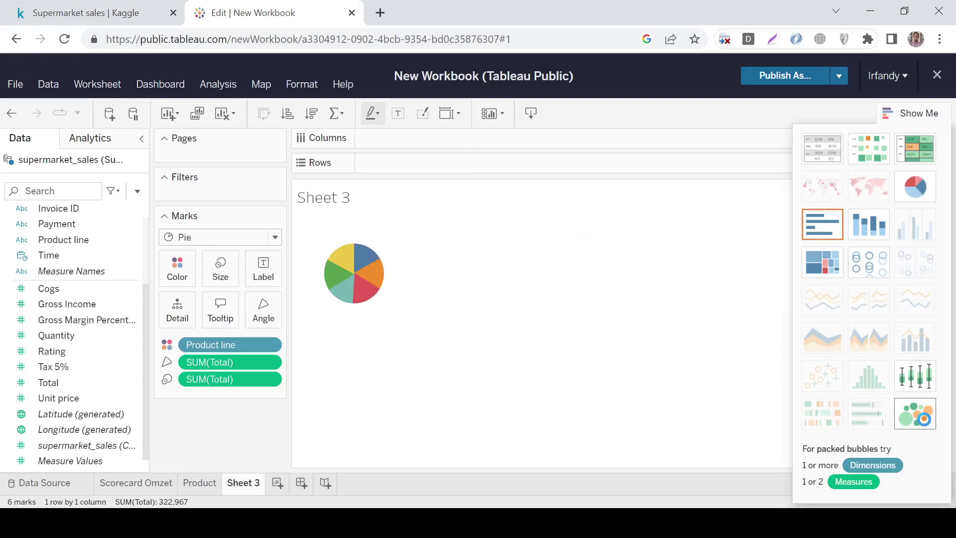
left_click(815, 231)
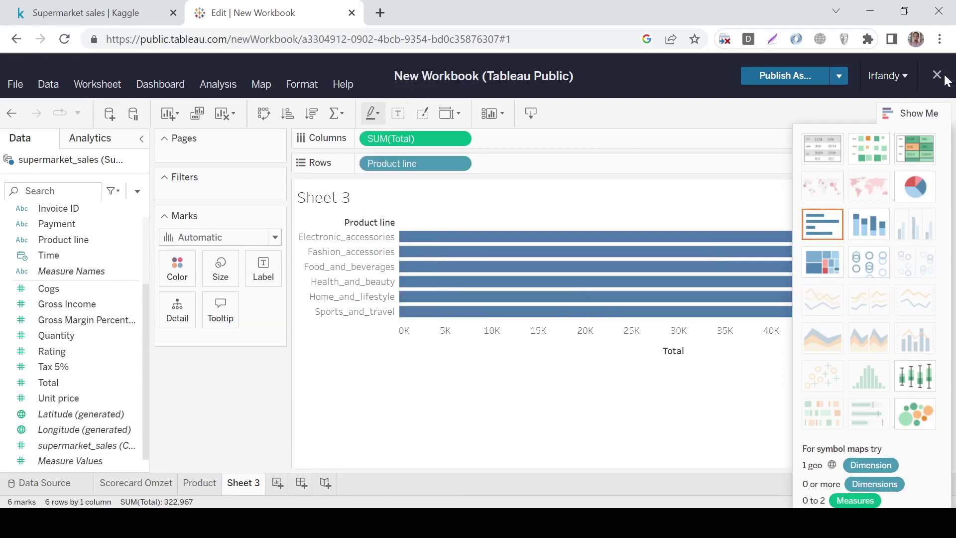
left_click(909, 117)
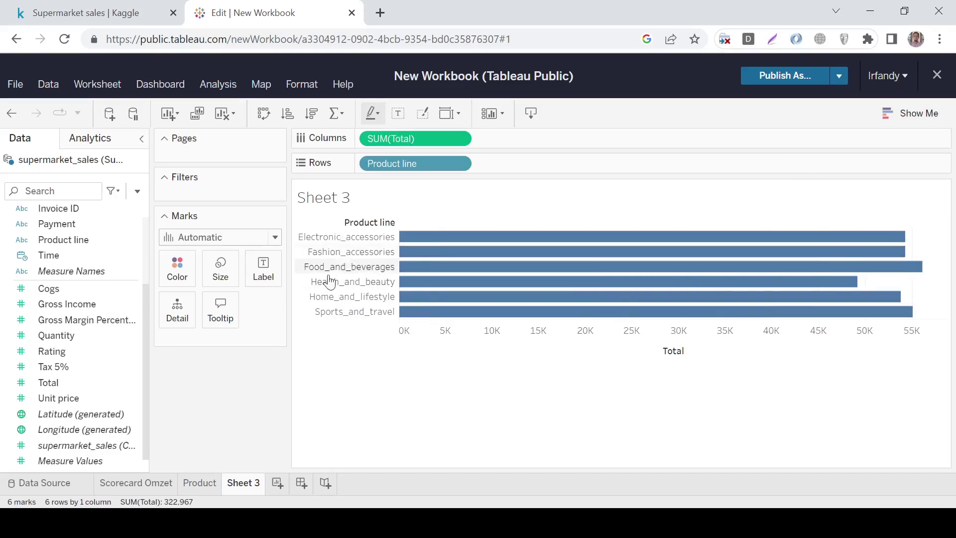
Swap the rows and columns to make the bars vertical, and set the view to Fit Width.
left_click(264, 114)
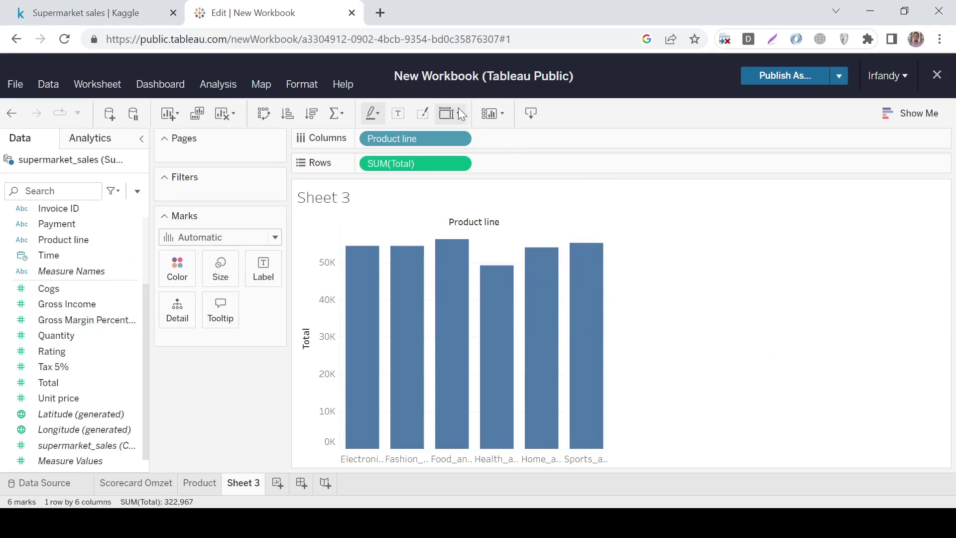
left_click(498, 114)
mouse_move(542, 189)
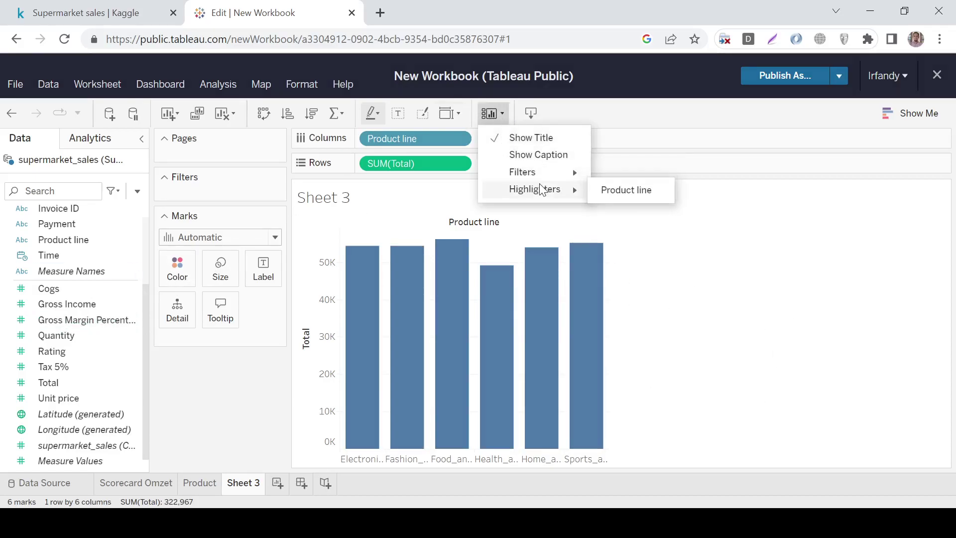
left_click(455, 112)
left_click(455, 112)
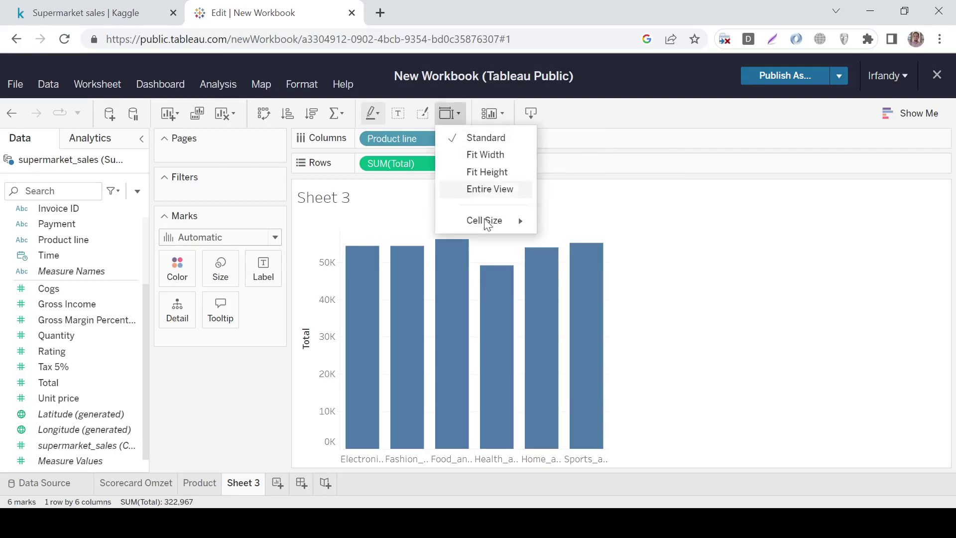
left_click(503, 156)
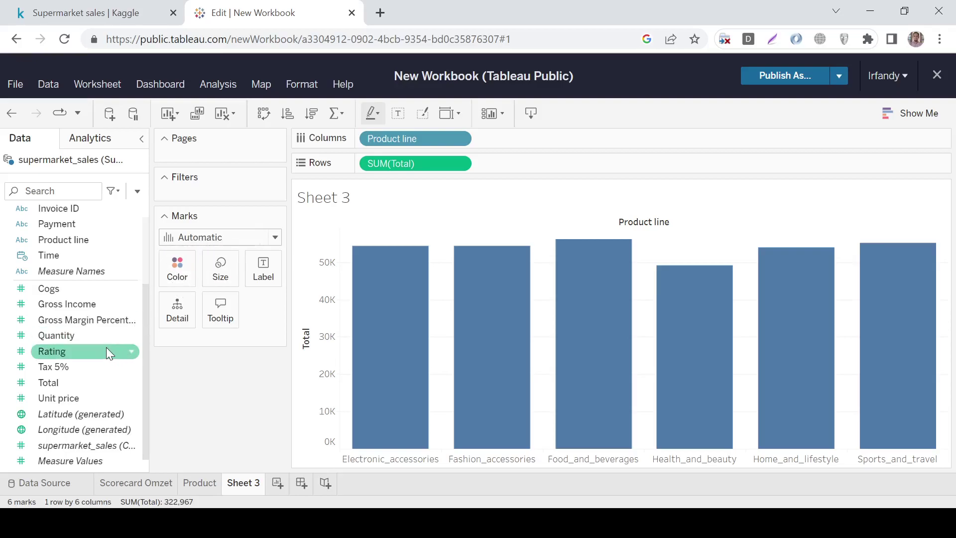
Color the bars by Product line and hide the color legend.
scroll(106, 352, "up", 4)
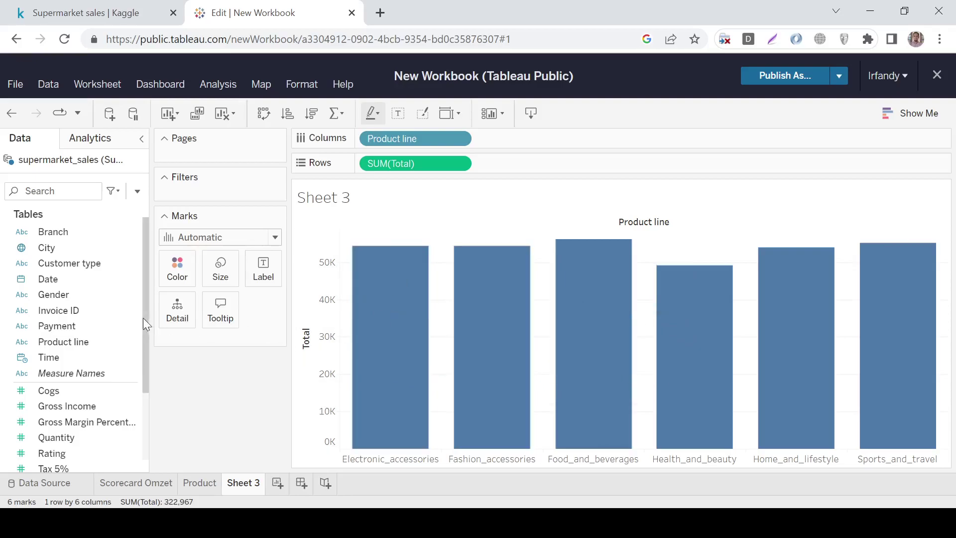
left_click_drag(135, 342, 185, 269)
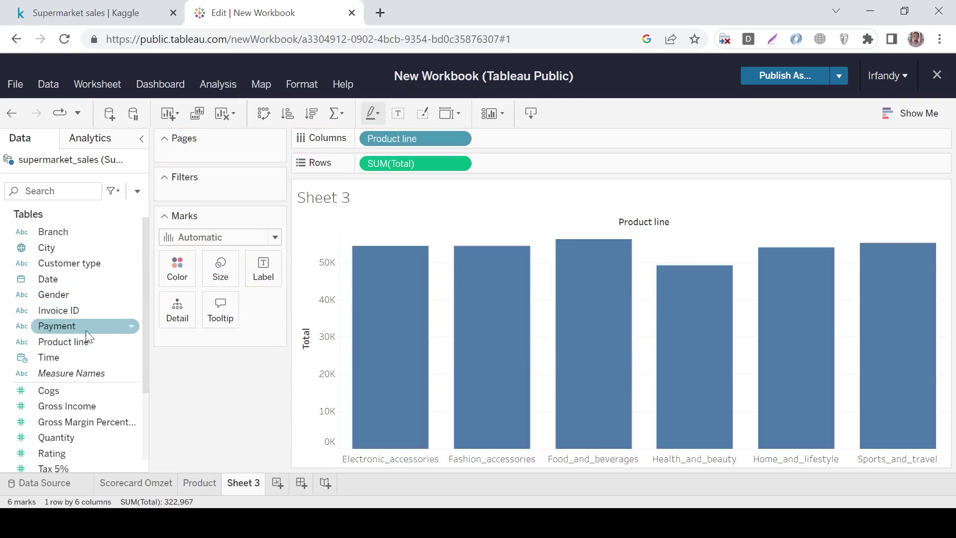
left_click_drag(74, 340, 177, 268)
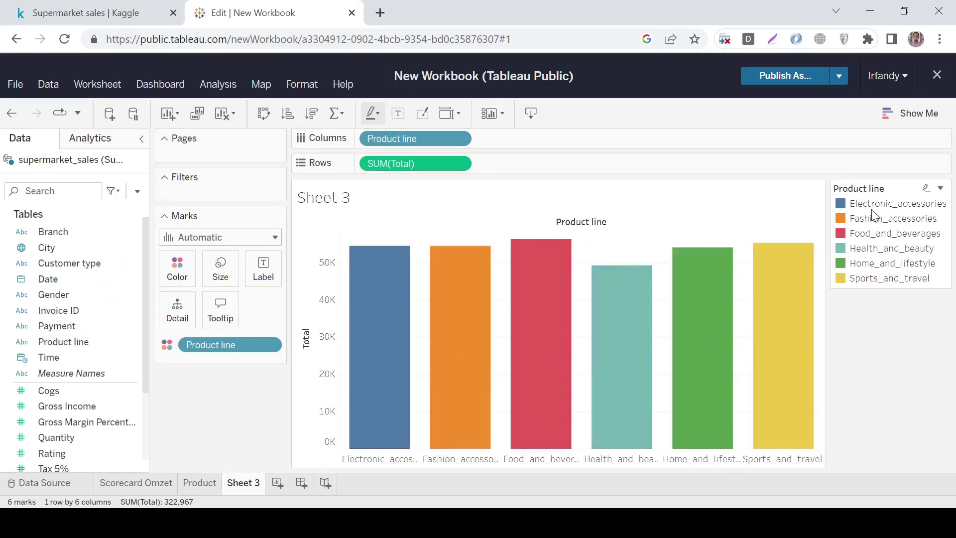
left_click(941, 189)
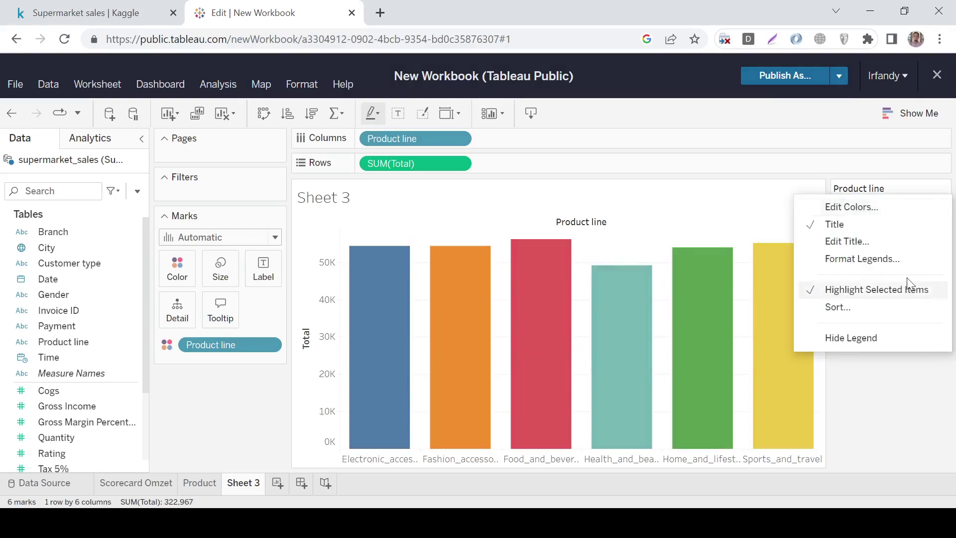
left_click(857, 338)
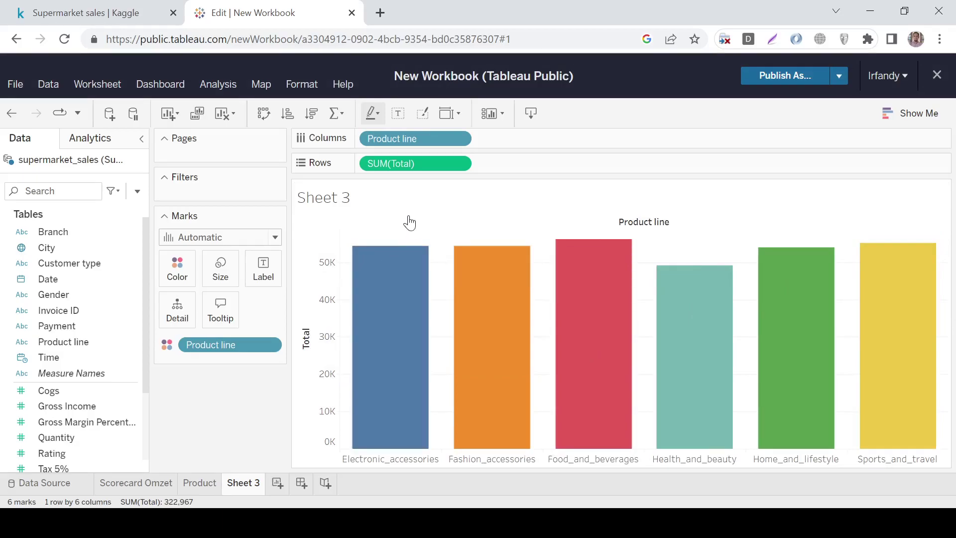
Label each Product line bar with its Total.
scroll(99, 384, "down", 2)
left_click(63, 383)
left_click_drag(112, 382, 263, 265)
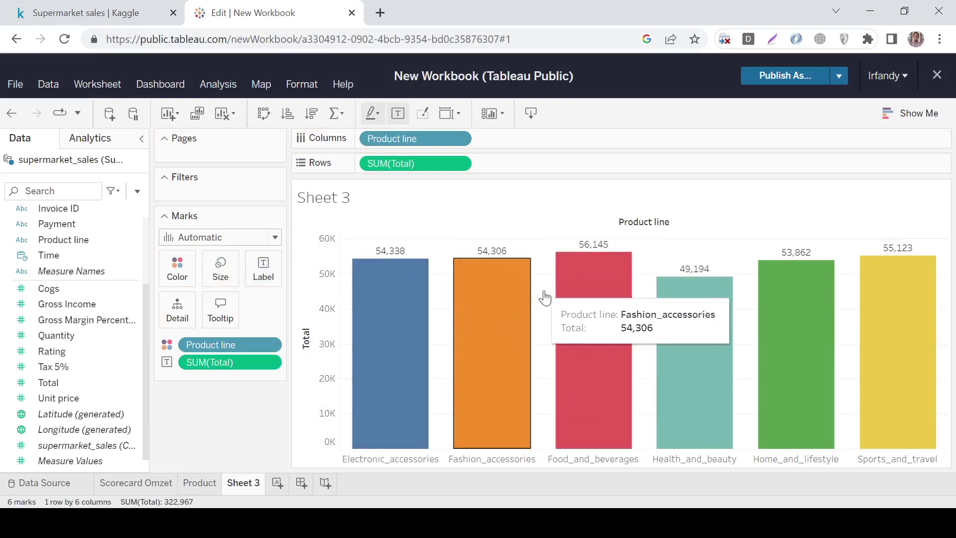
Rename Sheet 3 as "Omzet by Category".
double_click(247, 482)
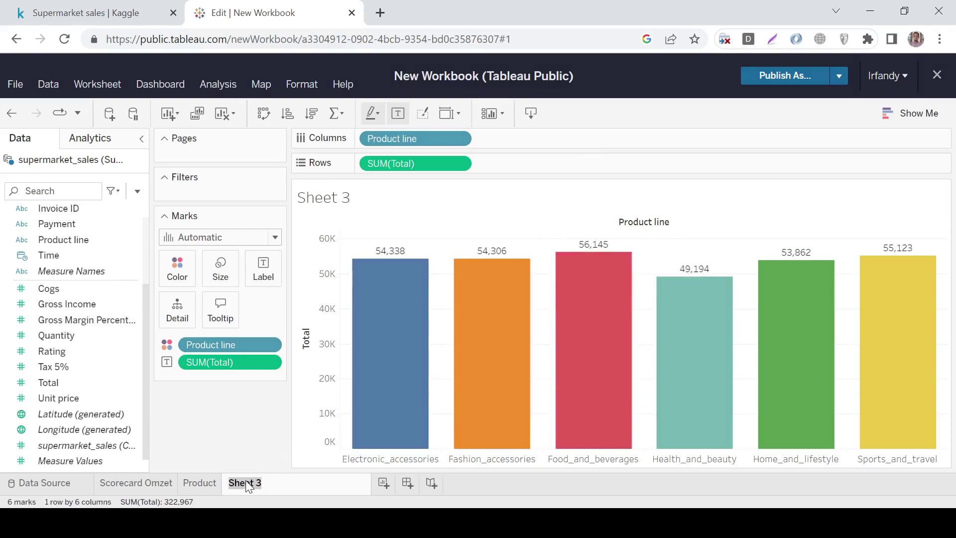
type("Omzet by Category")
key("Return")
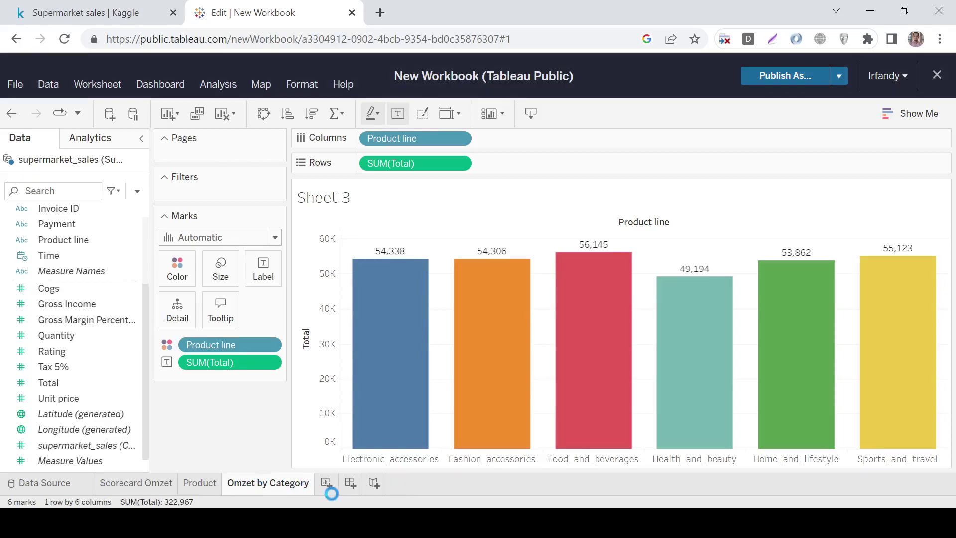
Add a new worksheet with Gender on Columns and the Total measure on Rows.
left_click(323, 483)
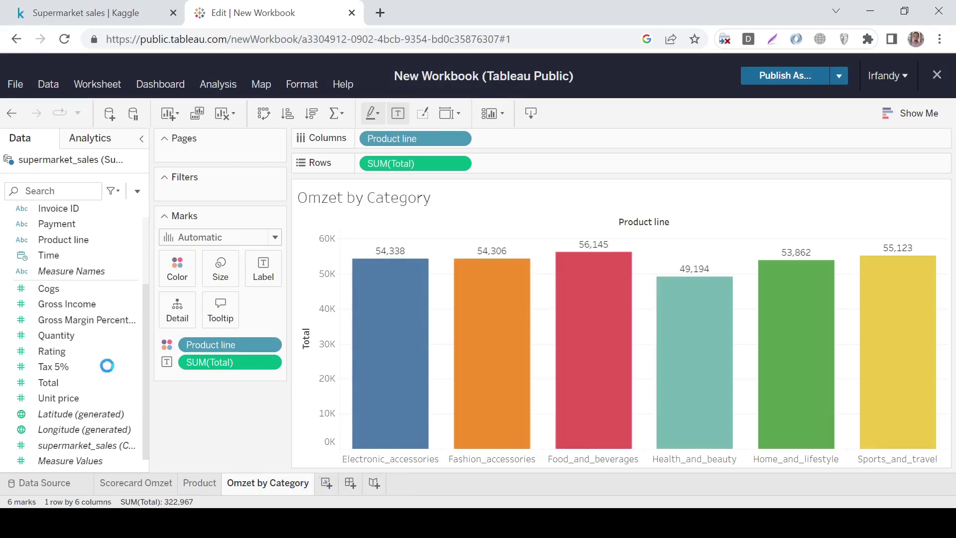
scroll(73, 363, "up", 4)
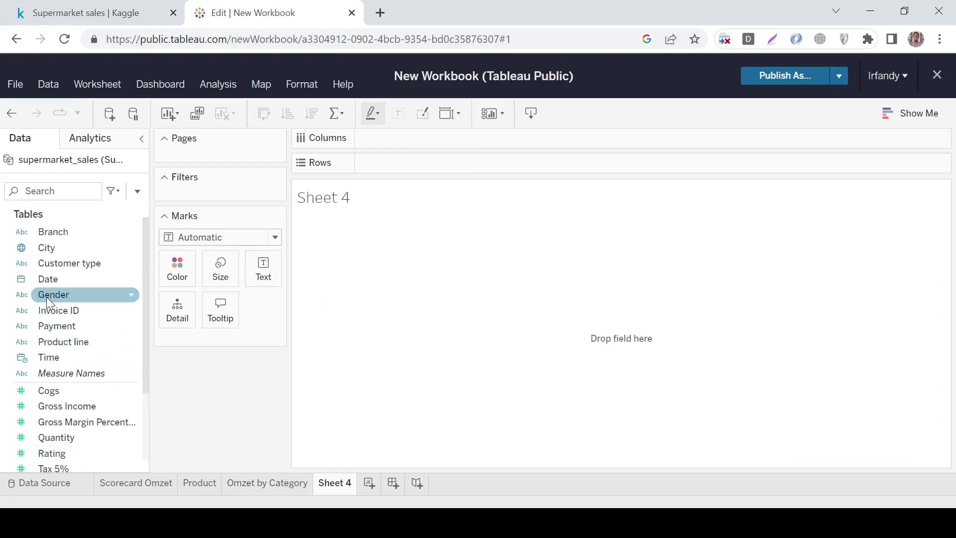
left_click_drag(46, 295, 448, 131)
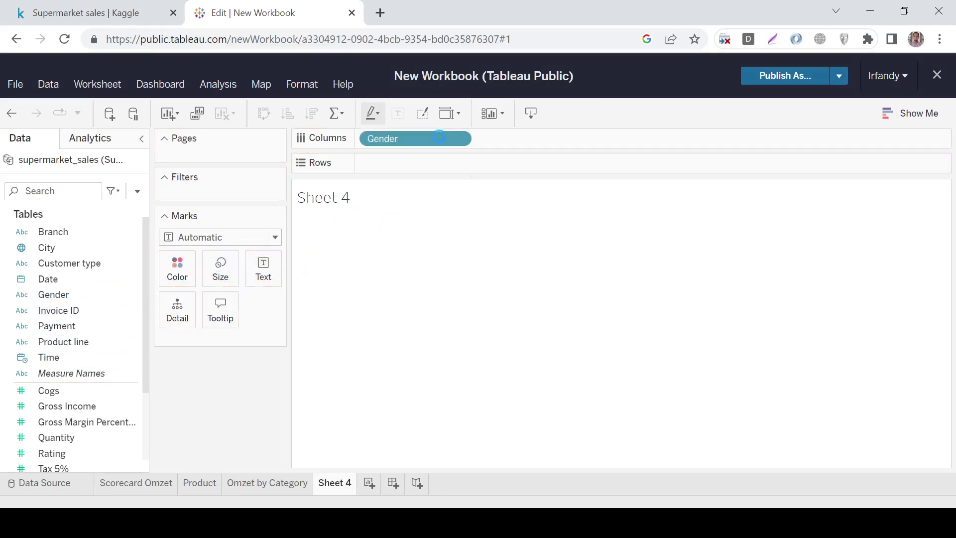
scroll(104, 330, "down", 1)
scroll(104, 330, "down", 2)
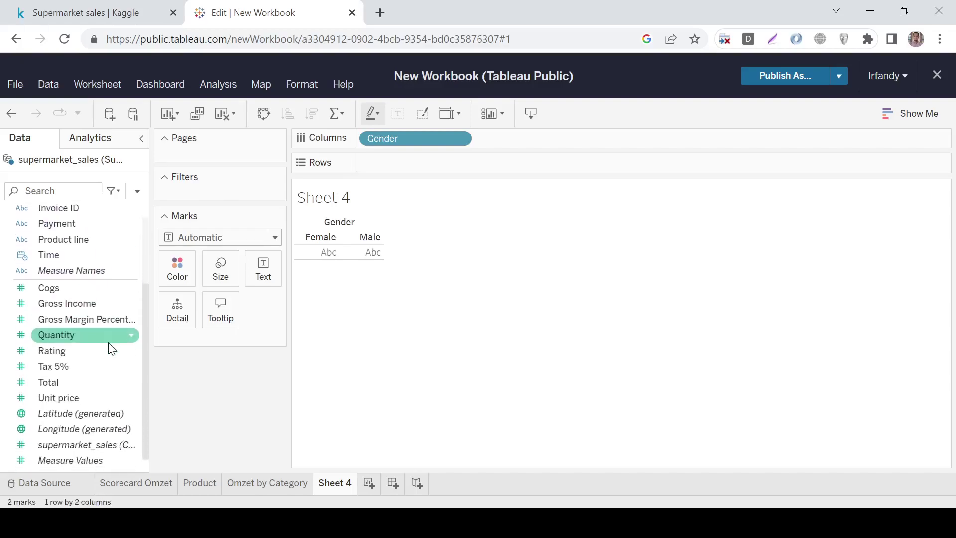
scroll(56, 298, "up", 3)
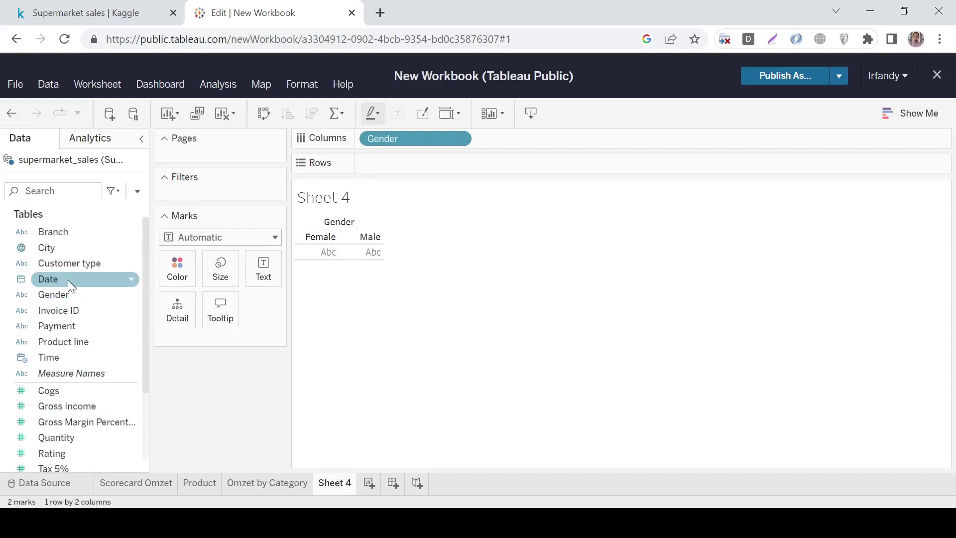
scroll(19, 405, "down", 3)
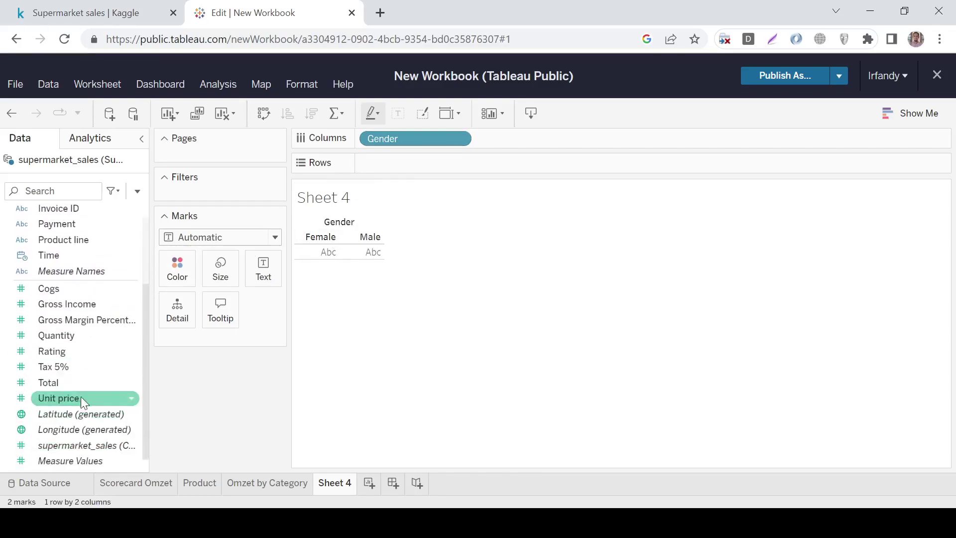
left_click_drag(40, 386, 409, 167)
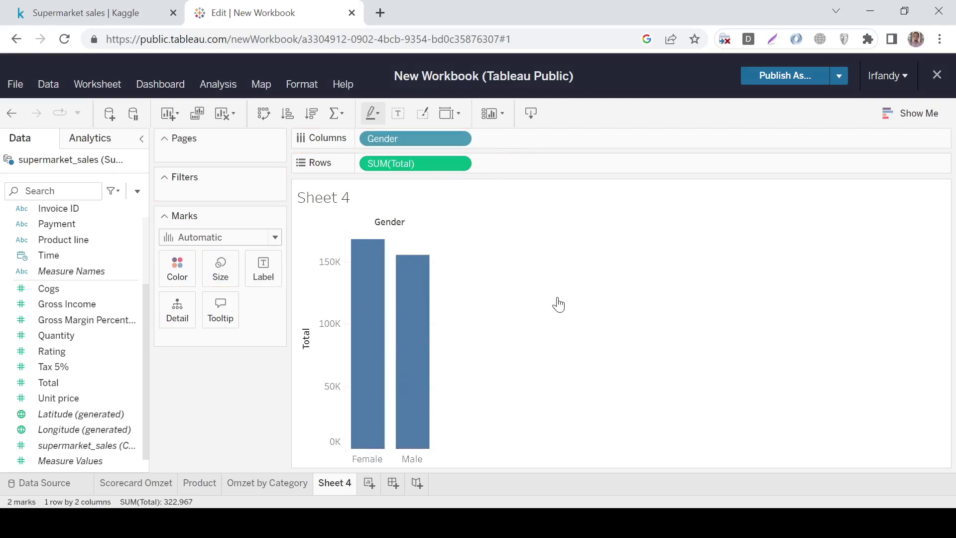
Convert the Gender chart to a pie chart and fit it to Entire View.
left_click(922, 112)
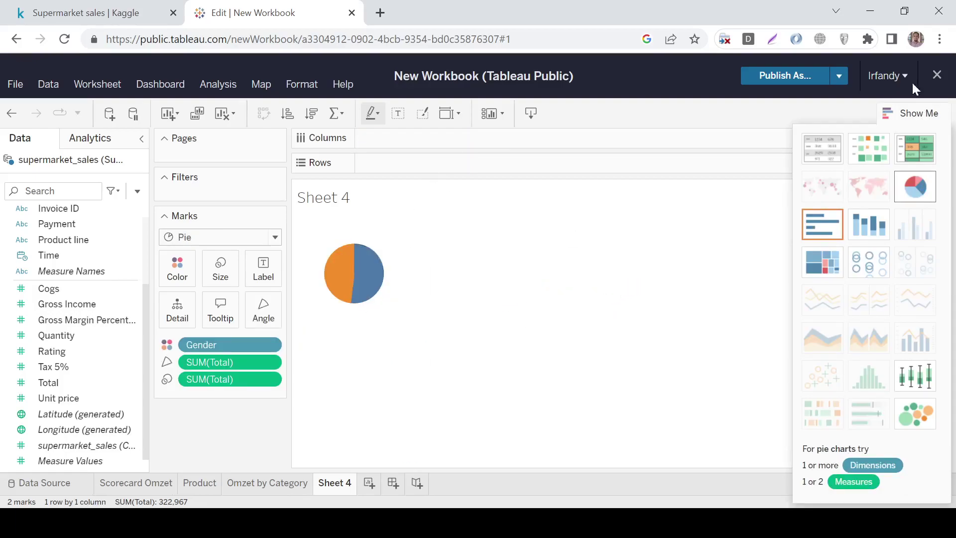
left_click(902, 119)
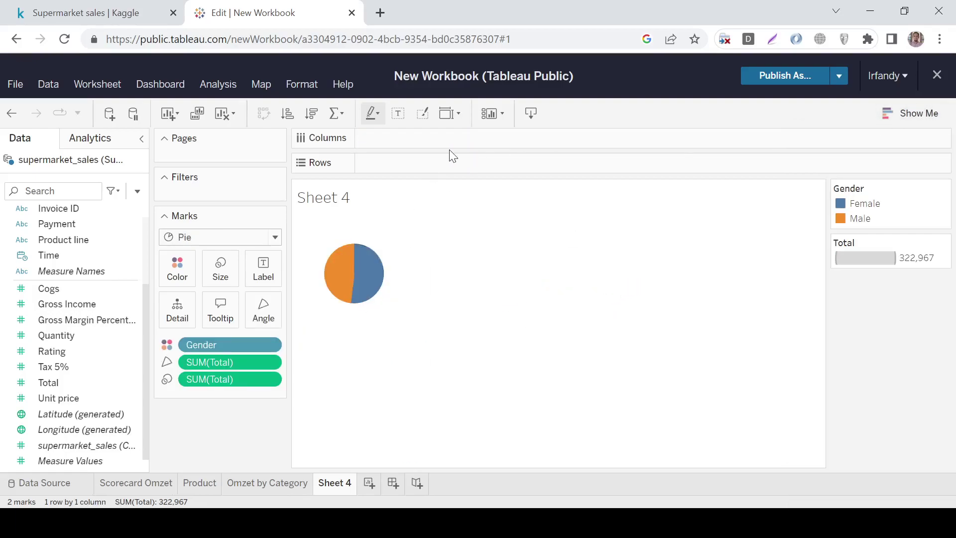
left_click(461, 113)
left_click(508, 188)
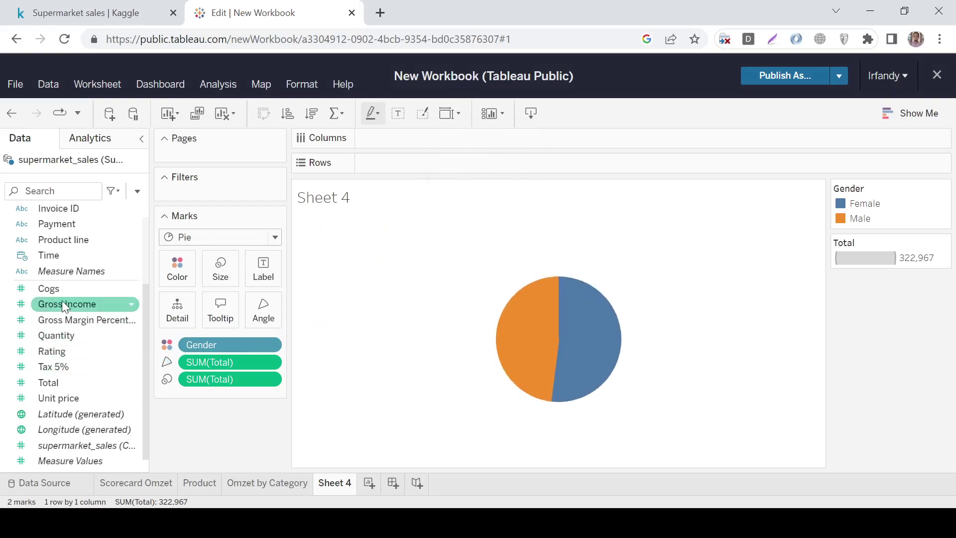
Label the pie slices with both Total and Gender.
left_click_drag(49, 381, 263, 269)
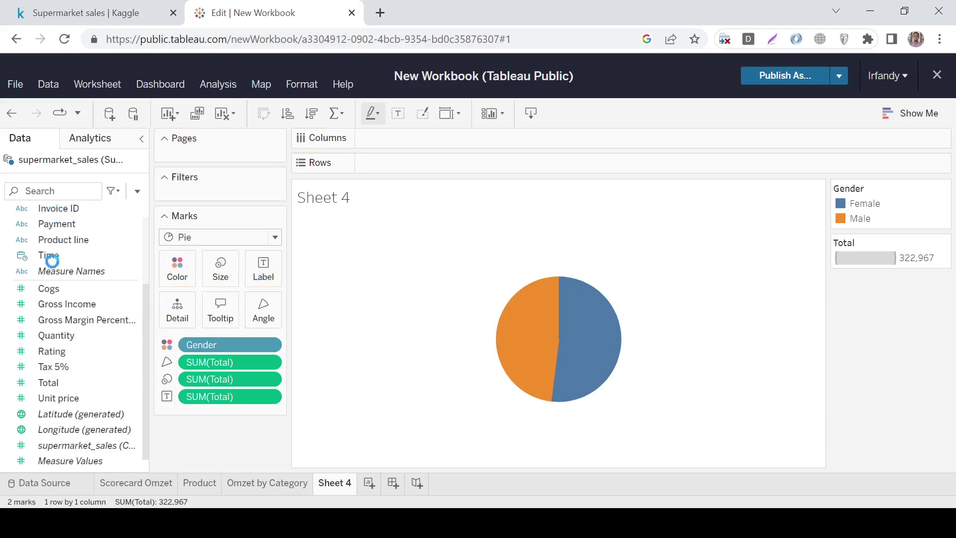
scroll(52, 260, "up", 3)
left_click_drag(98, 273, 270, 269)
mouse_move(622, 361)
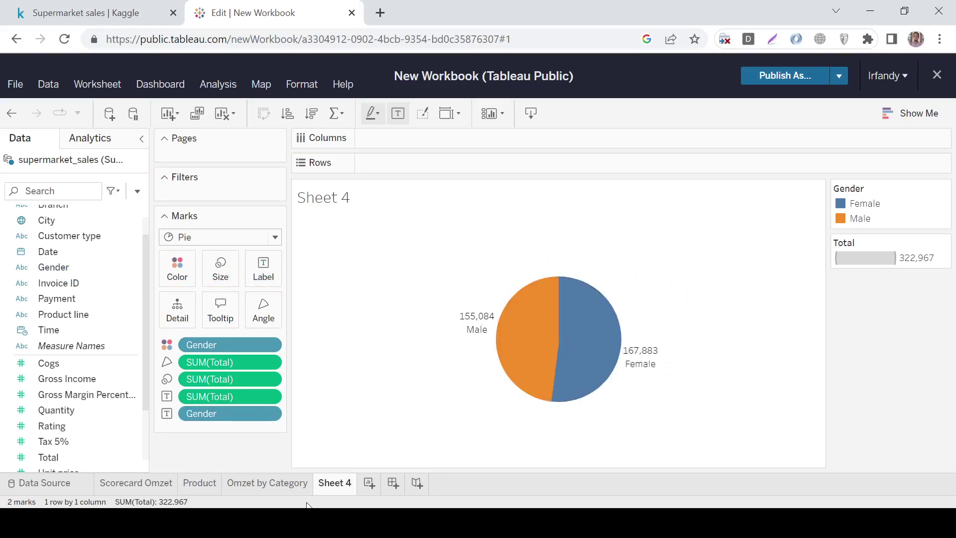
Rename Sheet 4 as "Omzet by Gender".
double_click(333, 485)
type("Omz")
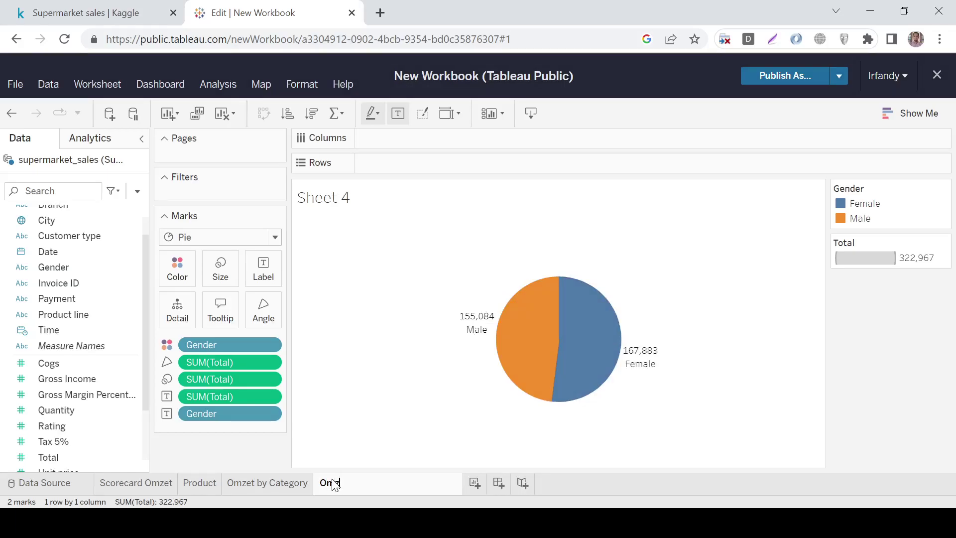
type("et by Gender")
key("Return")
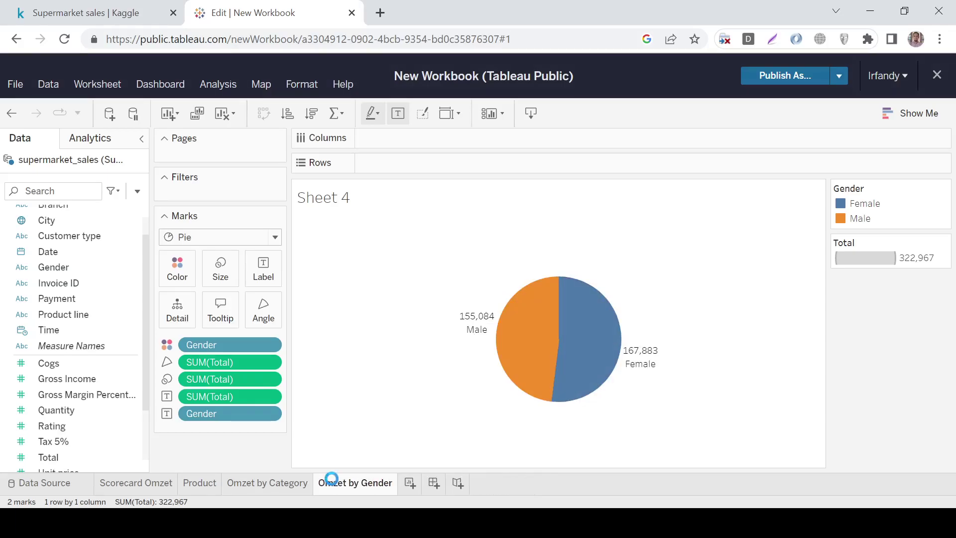
Add another worksheet and place the Time dimension on Columns.
left_click(409, 483)
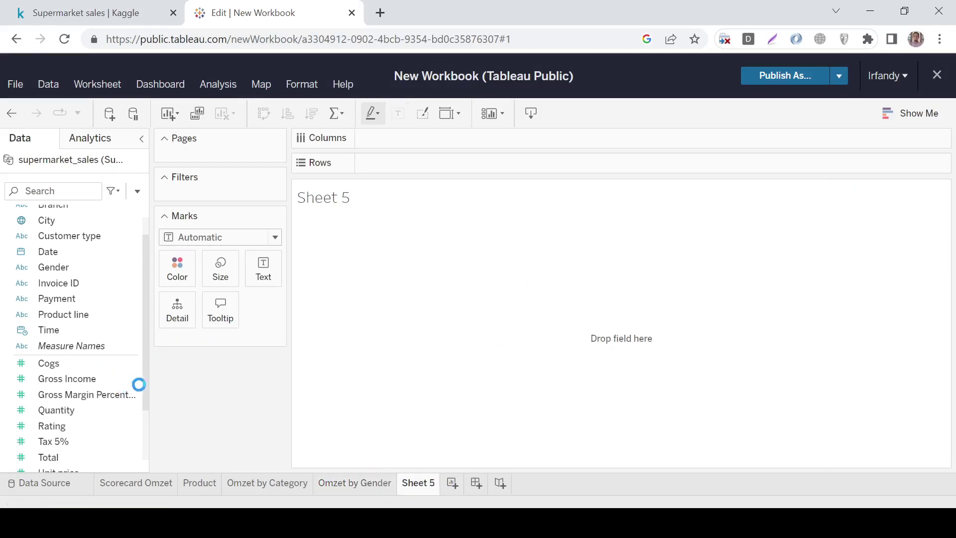
scroll(124, 368, "down", 3)
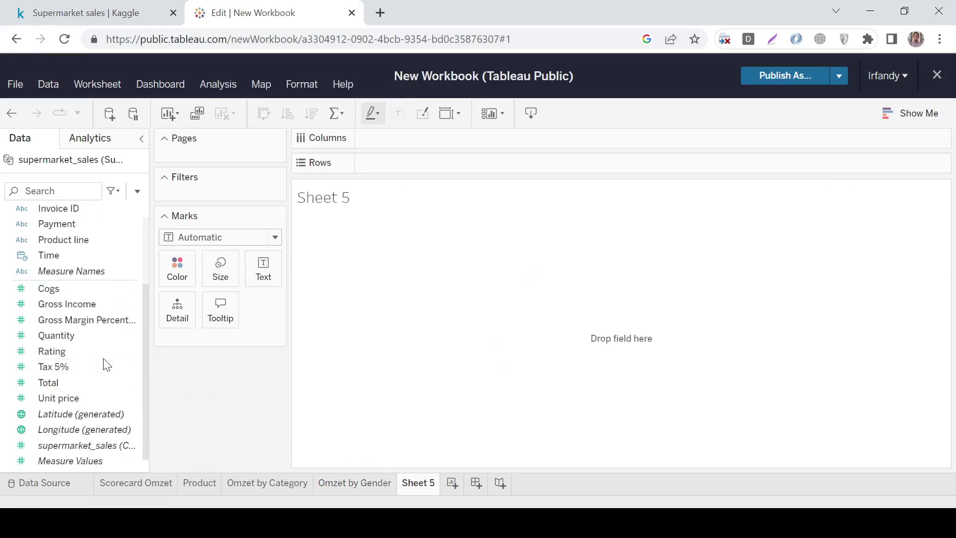
scroll(55, 354, "up", 4)
scroll(59, 309, "down", 4)
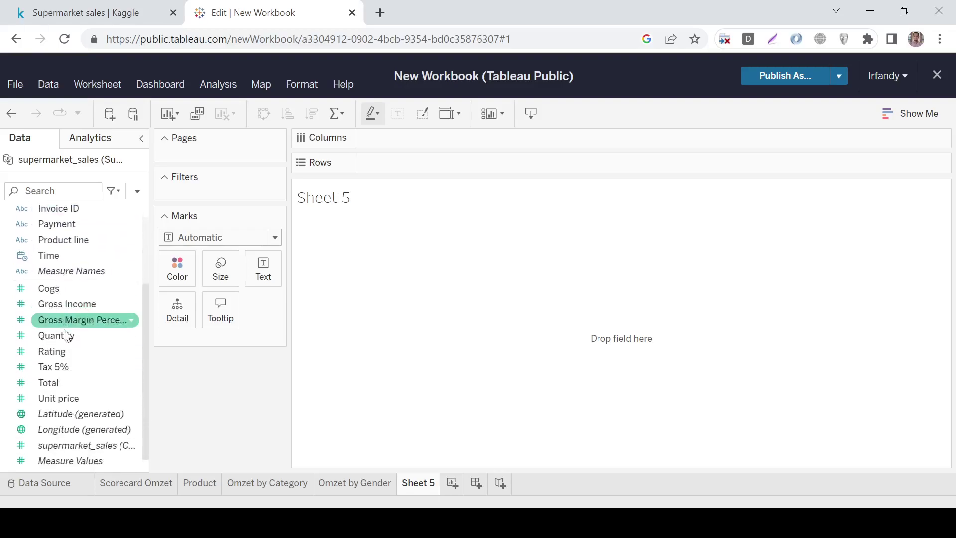
scroll(74, 349, "up", 4)
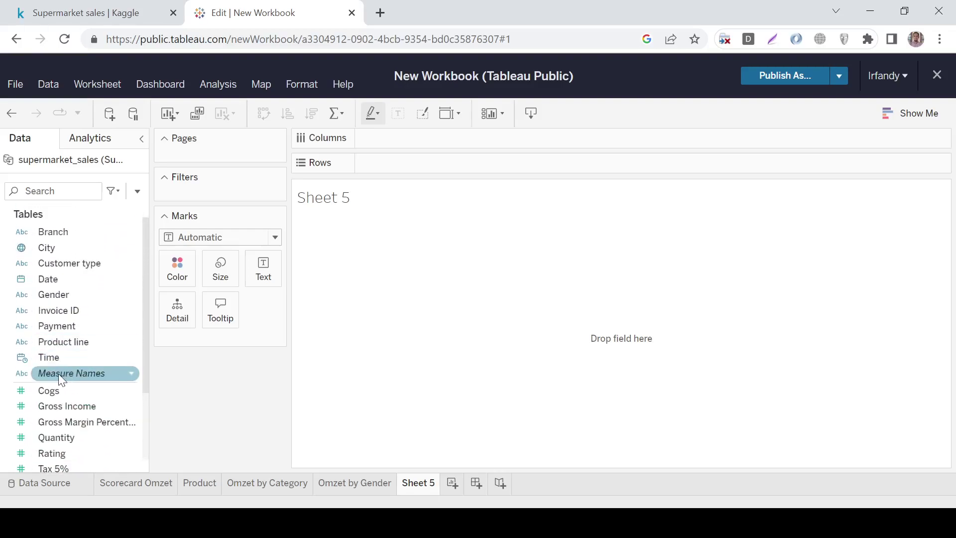
left_click_drag(43, 360, 438, 145)
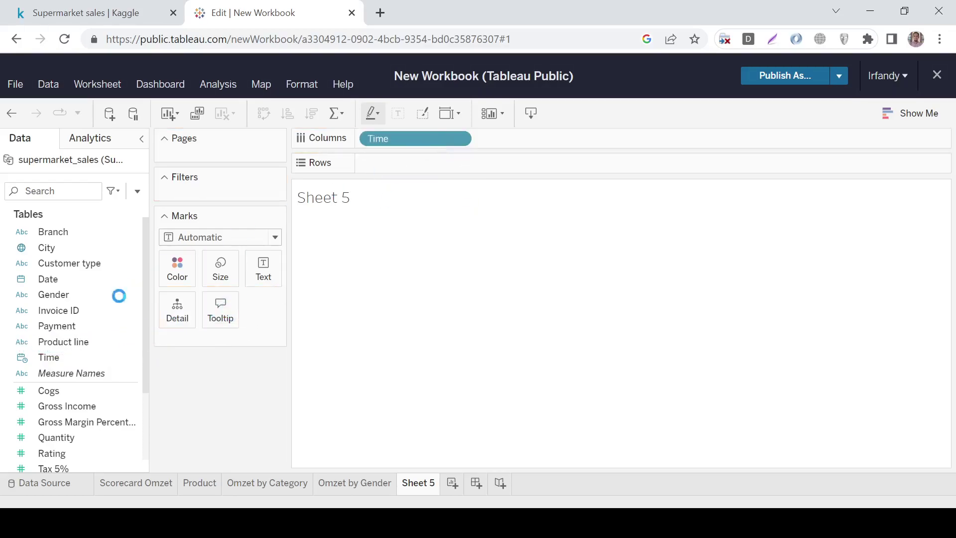
Replace the Time field on Columns with the Date field.
left_click(464, 139)
scroll(429, 464, "down", 5)
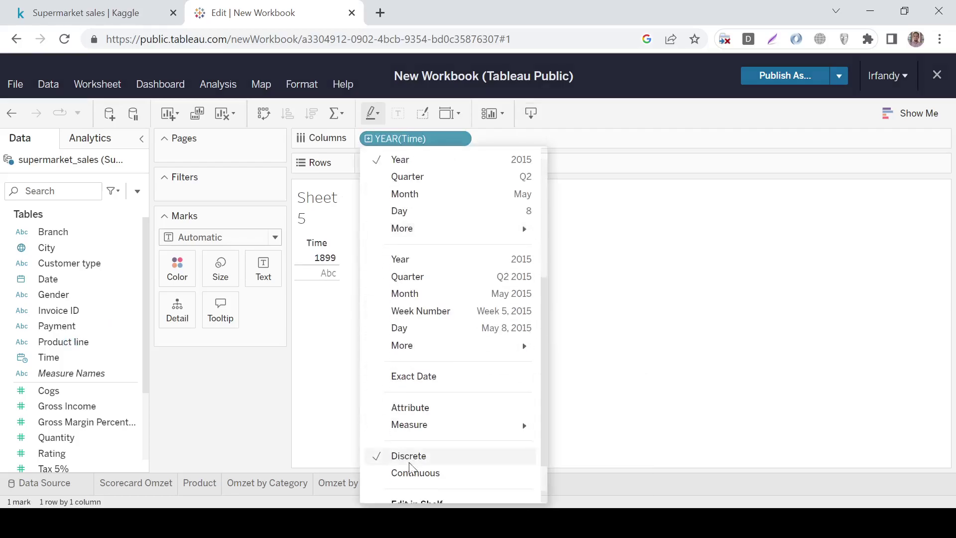
scroll(432, 497, "down", 1)
left_click(442, 489)
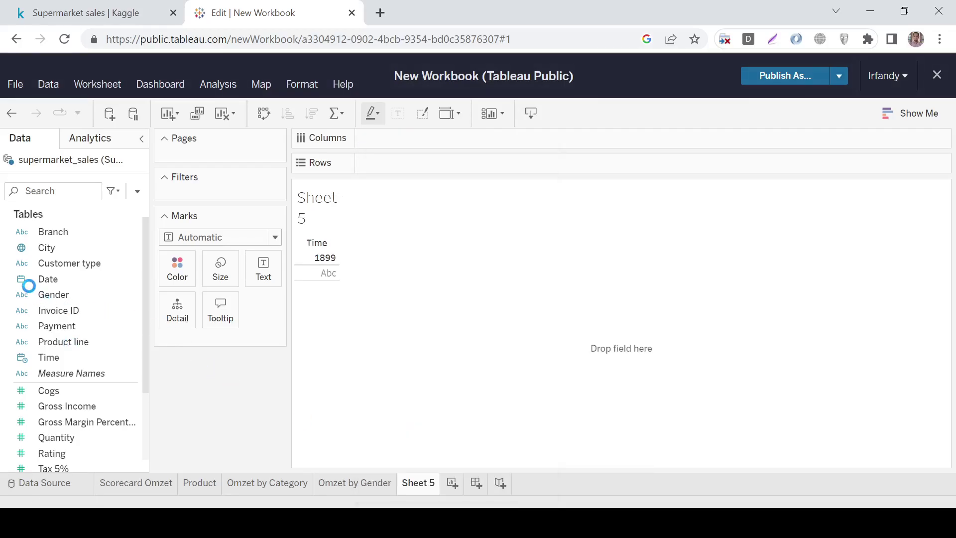
left_click_drag(28, 284, 418, 144)
Place Total on Rows and drill the Date field down through quarter and month to day.
left_click(62, 342)
scroll(62, 344, "down", 2)
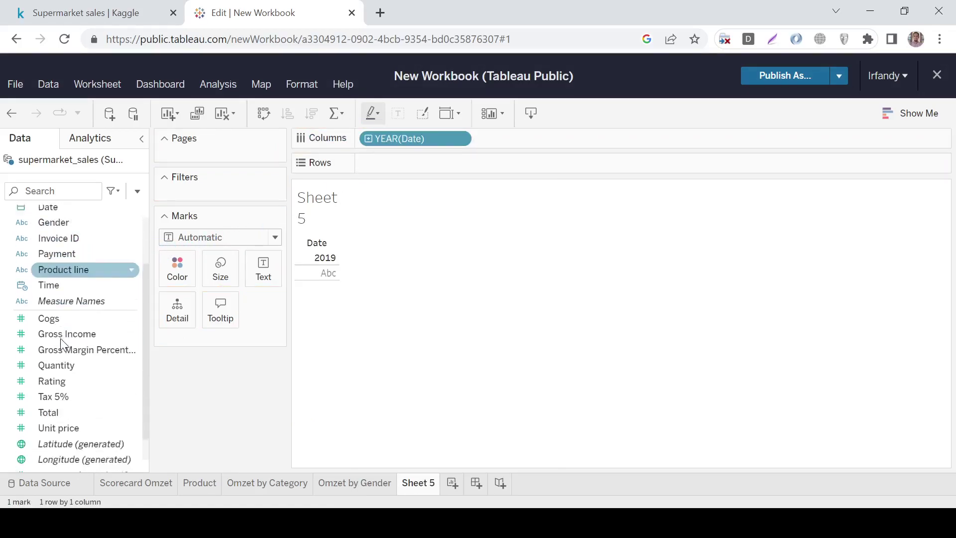
left_click_drag(48, 382, 462, 157)
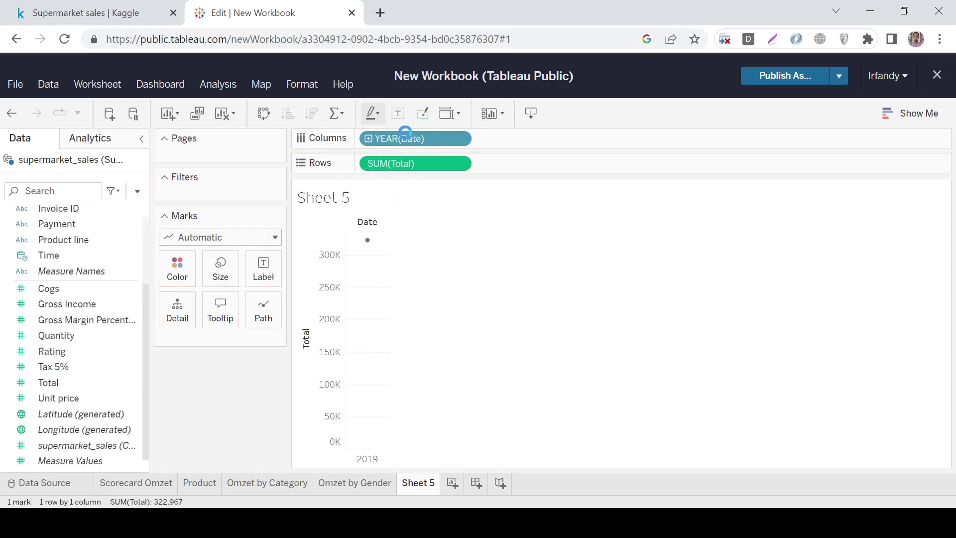
left_click(369, 138)
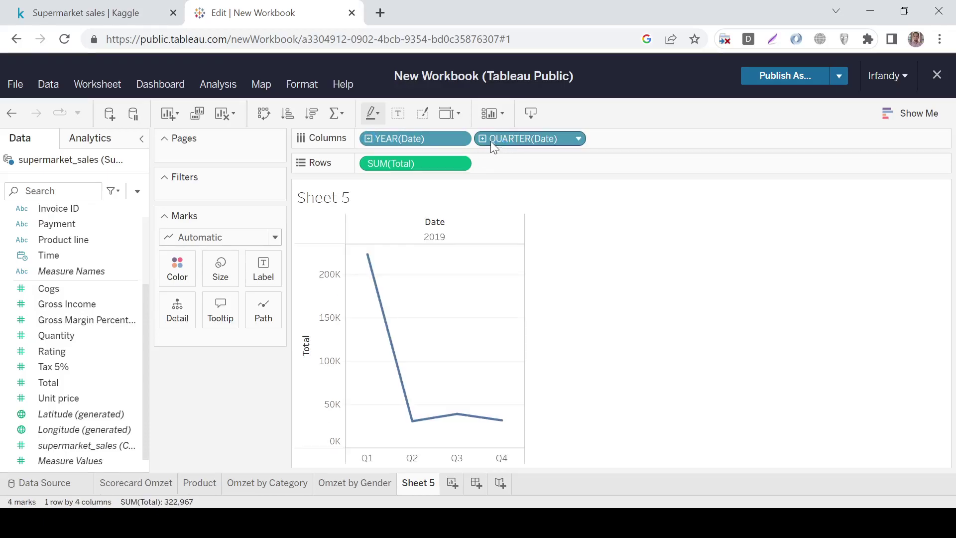
left_click(483, 139)
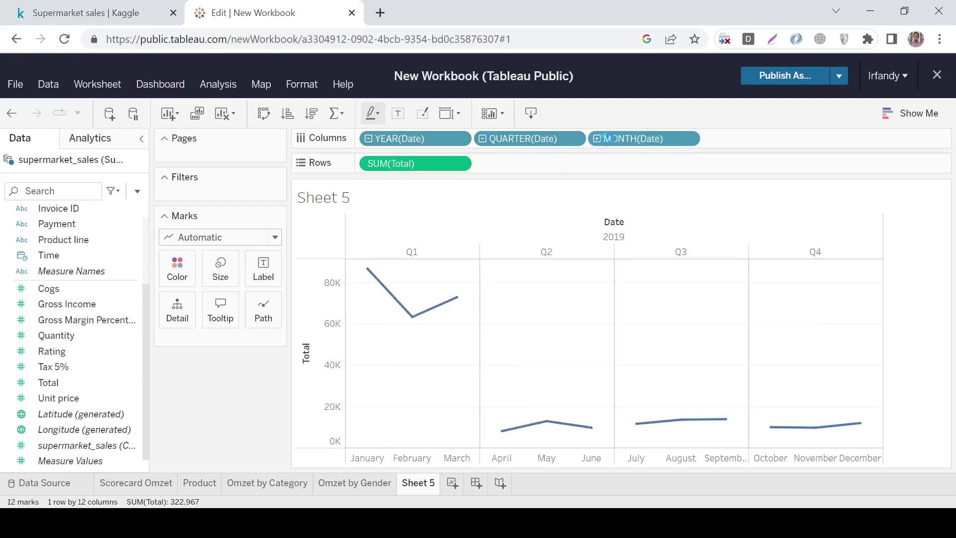
Convert the daily Total chart to a continuous line chart.
left_click(917, 114)
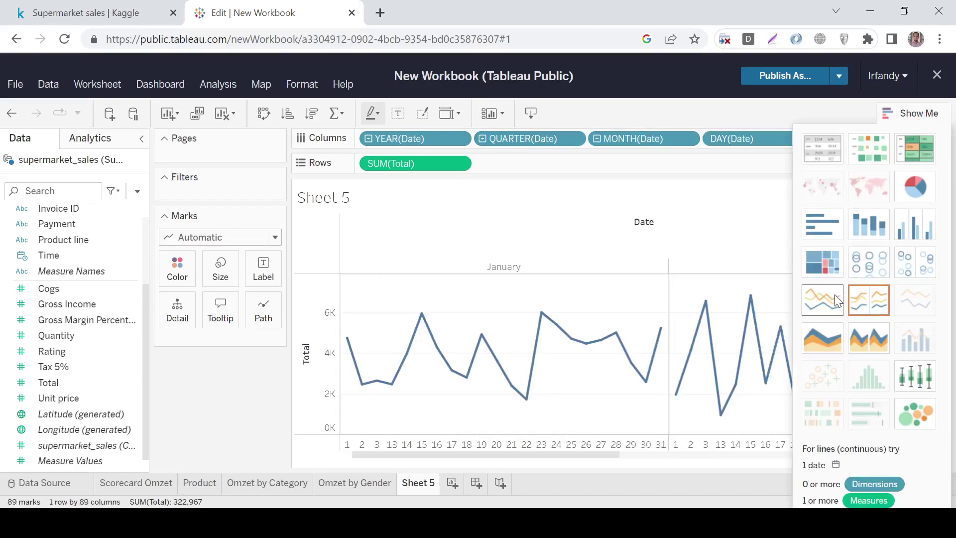
left_click(808, 302)
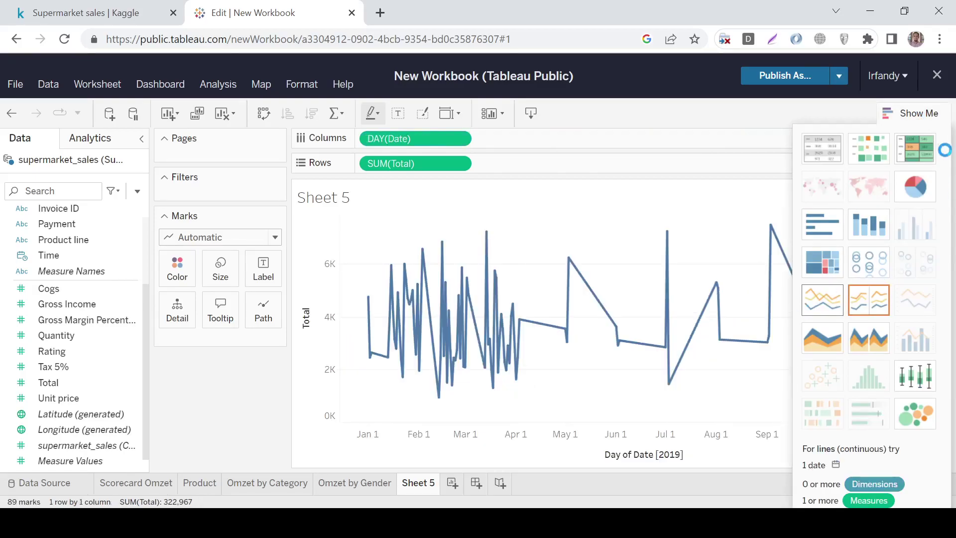
left_click(918, 113)
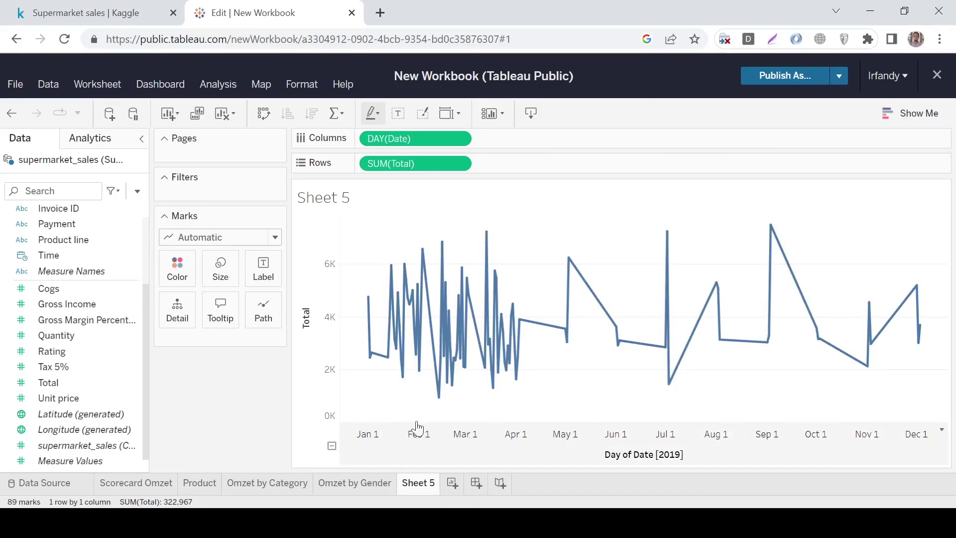
Change the colour of the line to orange.
scroll(95, 339, "up", 1)
scroll(93, 337, "up", 3)
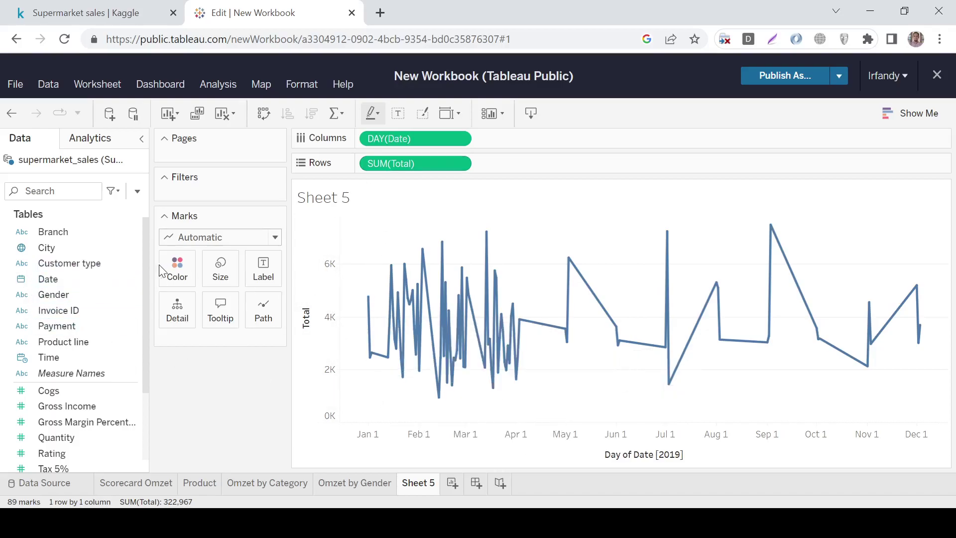
left_click(176, 282)
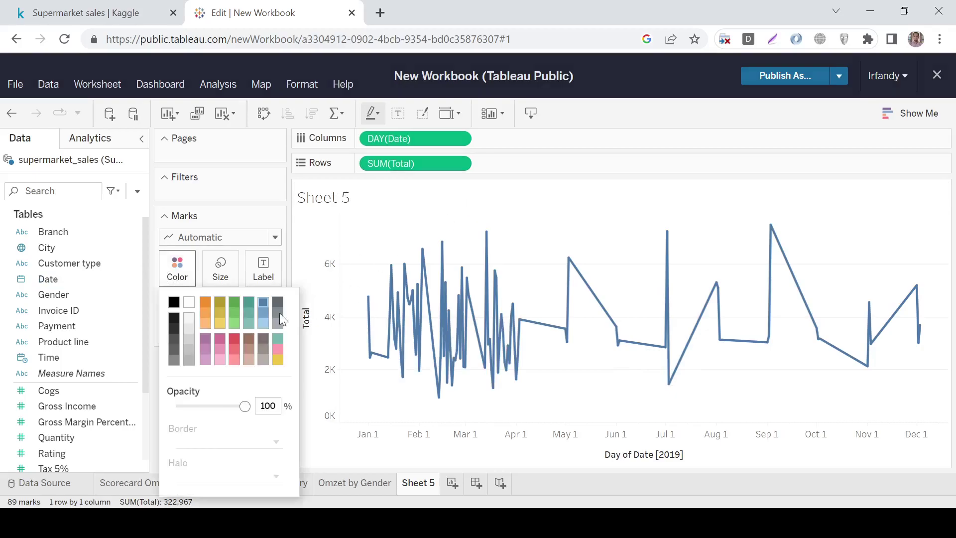
left_click(206, 301)
left_click(337, 450)
Try labelling the line with Total values and take the label field off again.
left_click_drag(59, 382, 264, 273)
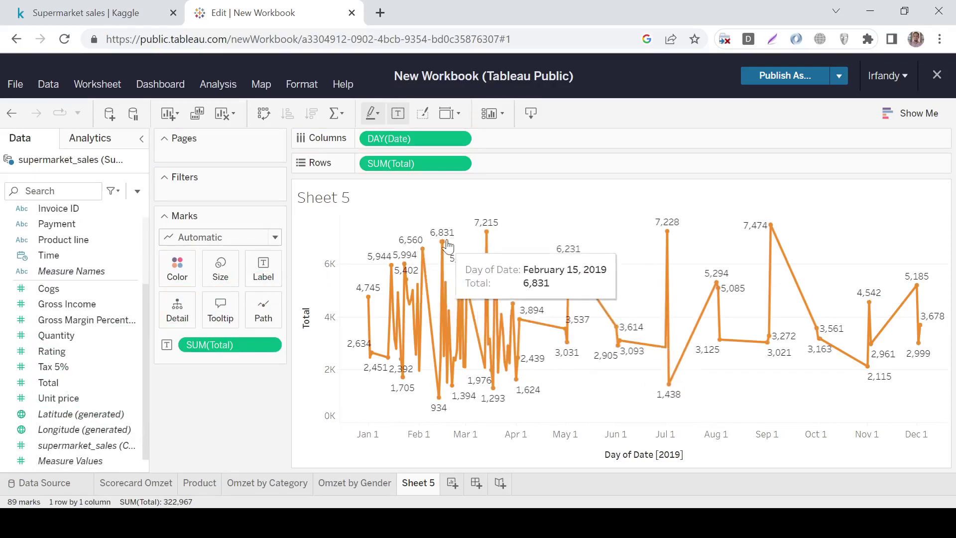
left_click(280, 345)
scroll(257, 309, "down", 2)
left_click(255, 324)
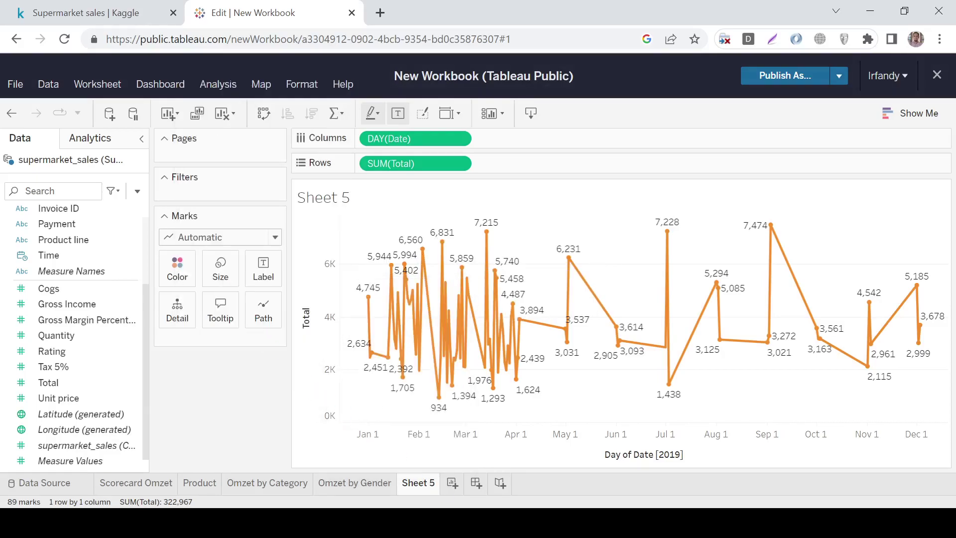
Rename Sheet 5 as "Omzet by time".
double_click(416, 483)
type("Omzet by time")
key("Return")
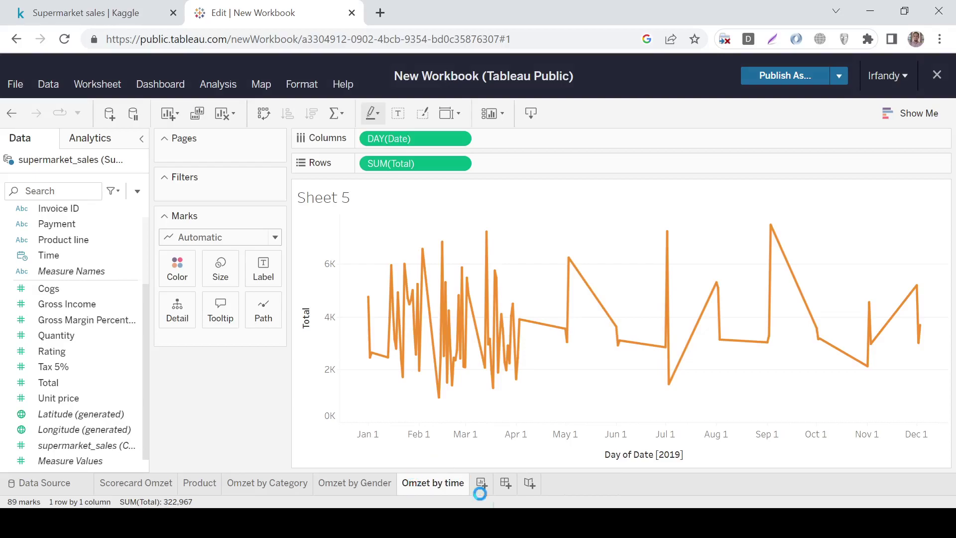
Create a new dashboard and add a text object reading "Transaksi Toko Saya".
left_click(505, 483)
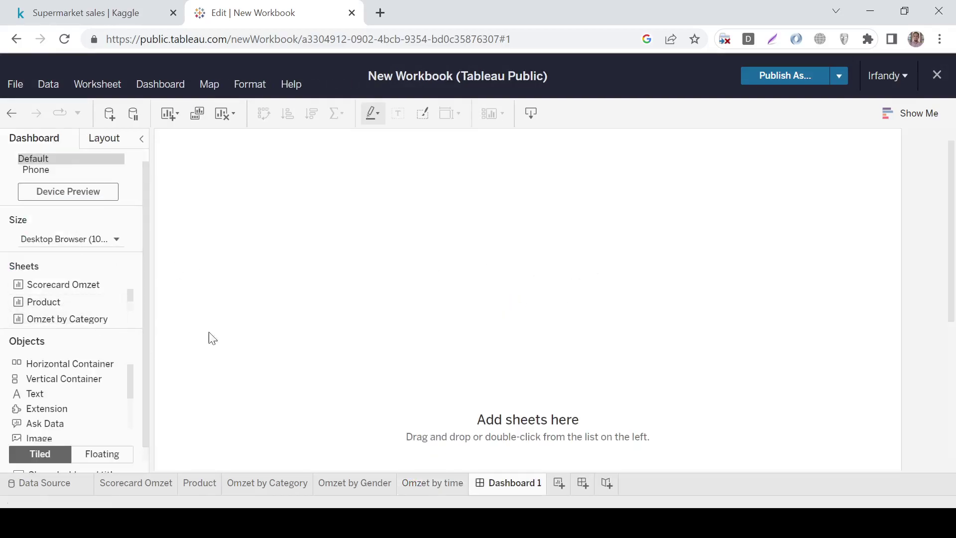
scroll(50, 375, "down", 3)
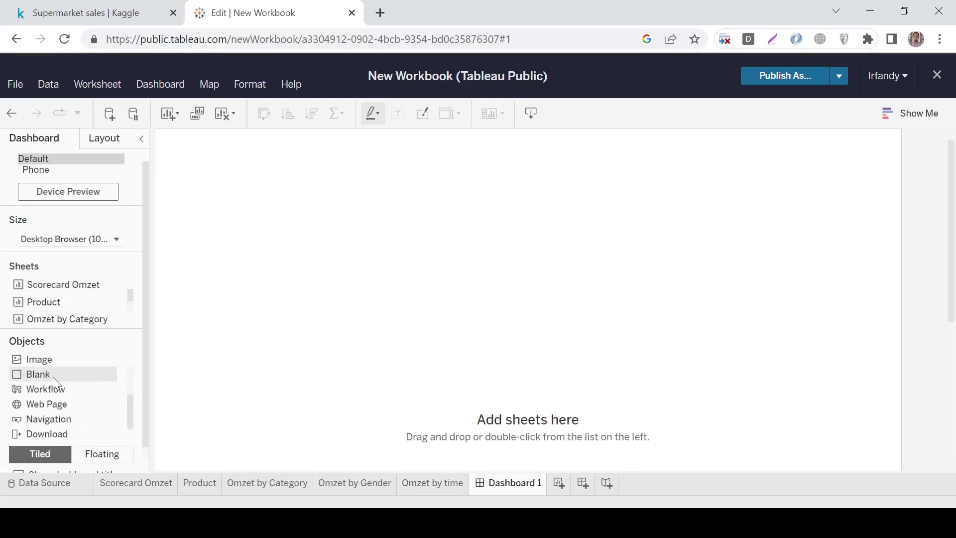
scroll(45, 393, "up", 3)
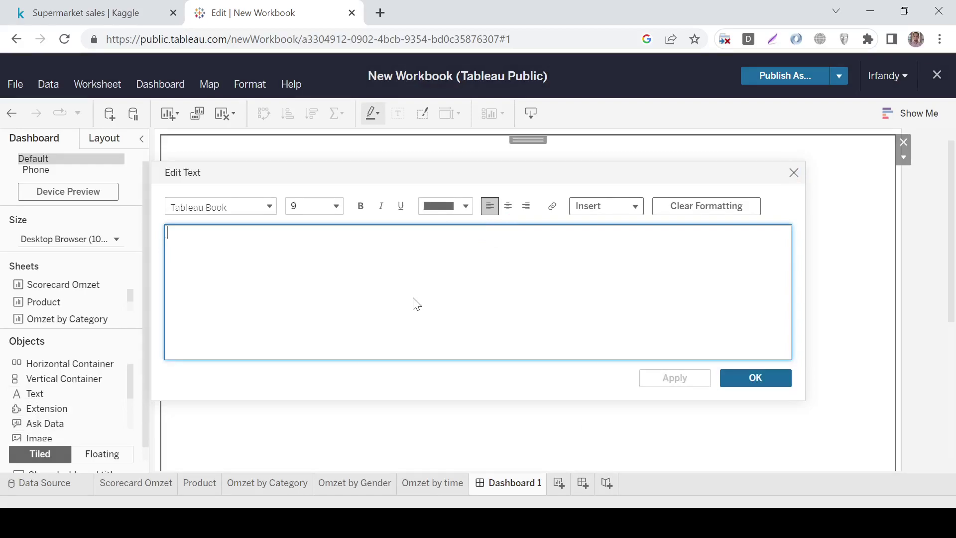
type("Transaksi Toko S")
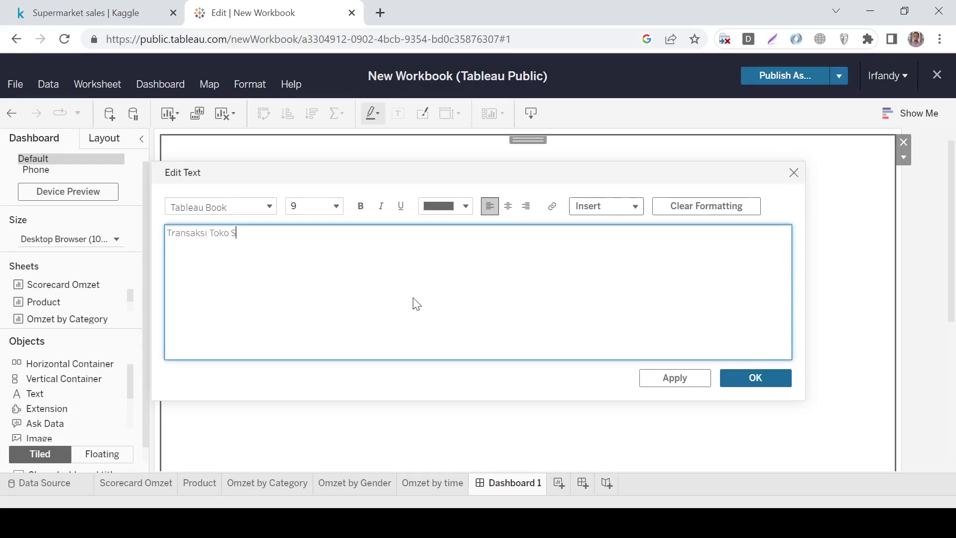
type("aya")
Format the title text as centred, bold, 24 pt Poppins and apply it to the dashboard.
key("ctrl+a")
left_click(508, 205)
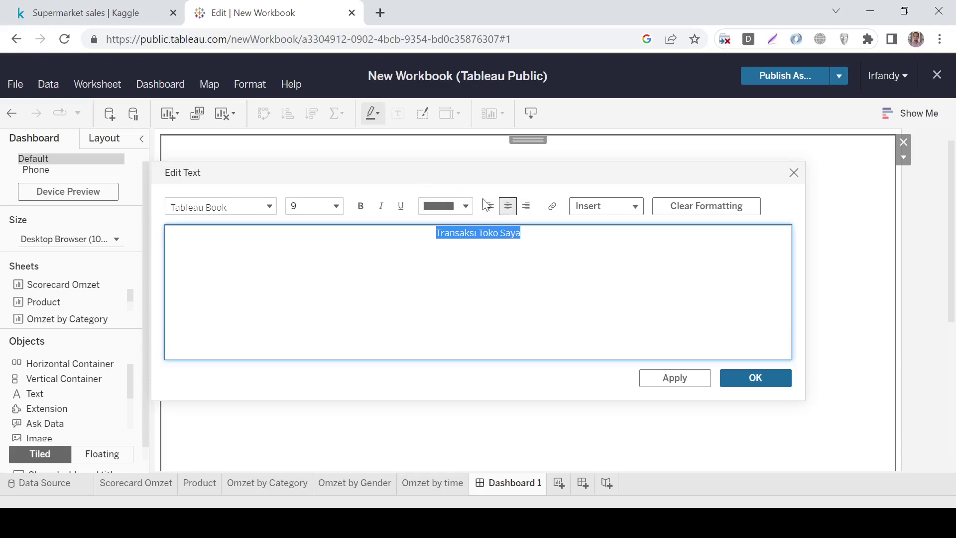
left_click(335, 206)
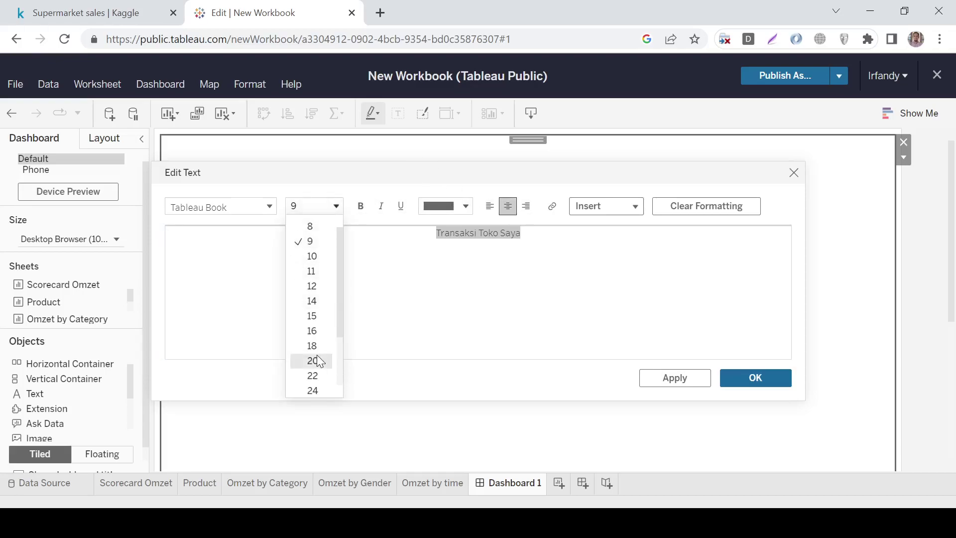
left_click(317, 359)
left_click(361, 212)
left_click(319, 213)
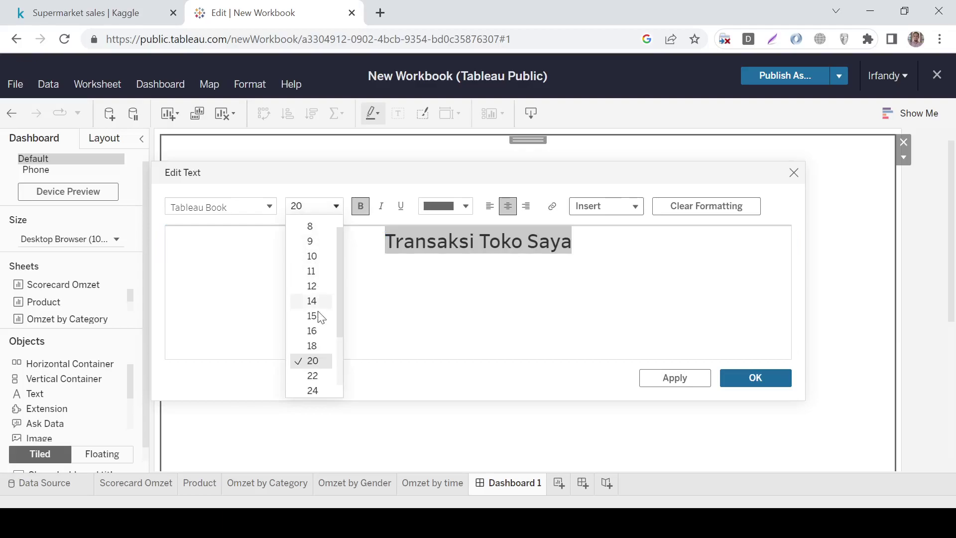
left_click(313, 389)
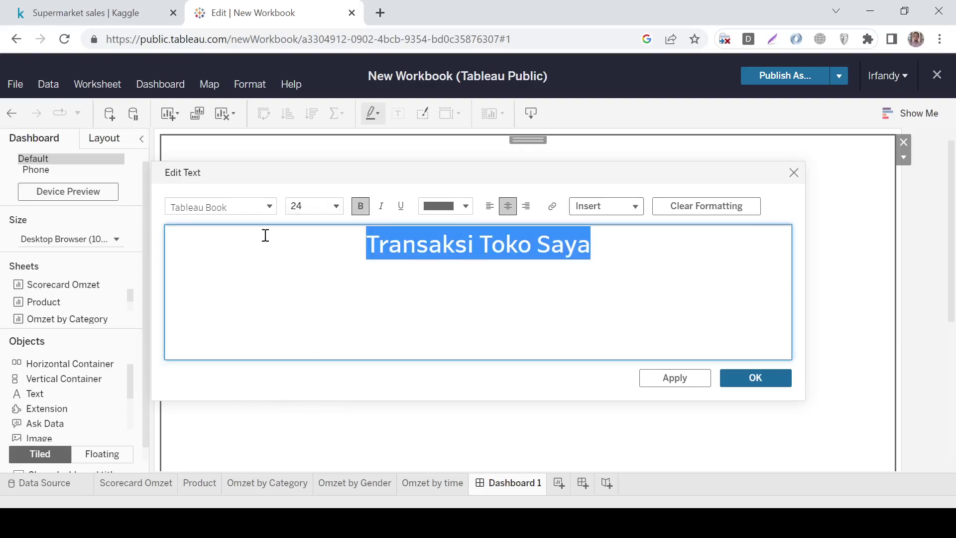
left_click(250, 208)
scroll(226, 294, "up", 2)
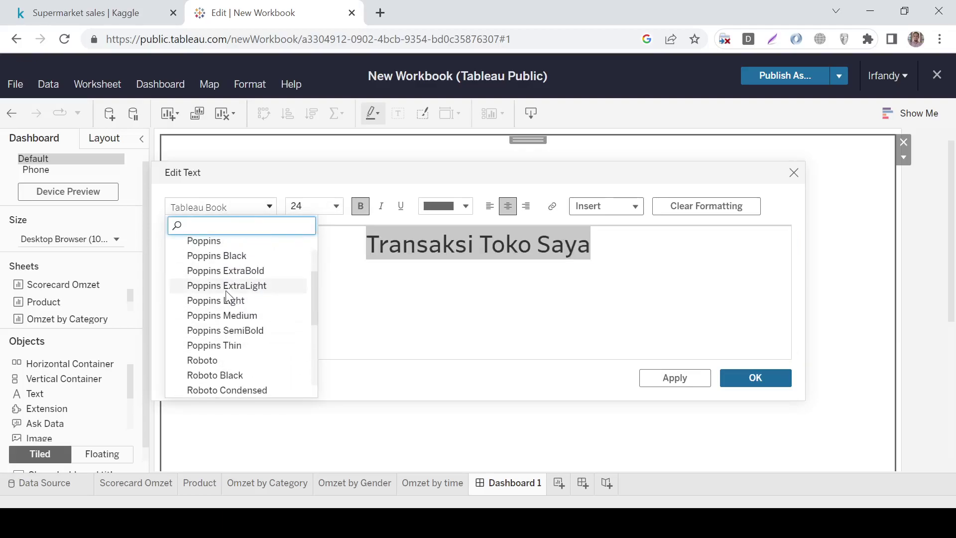
left_click(210, 241)
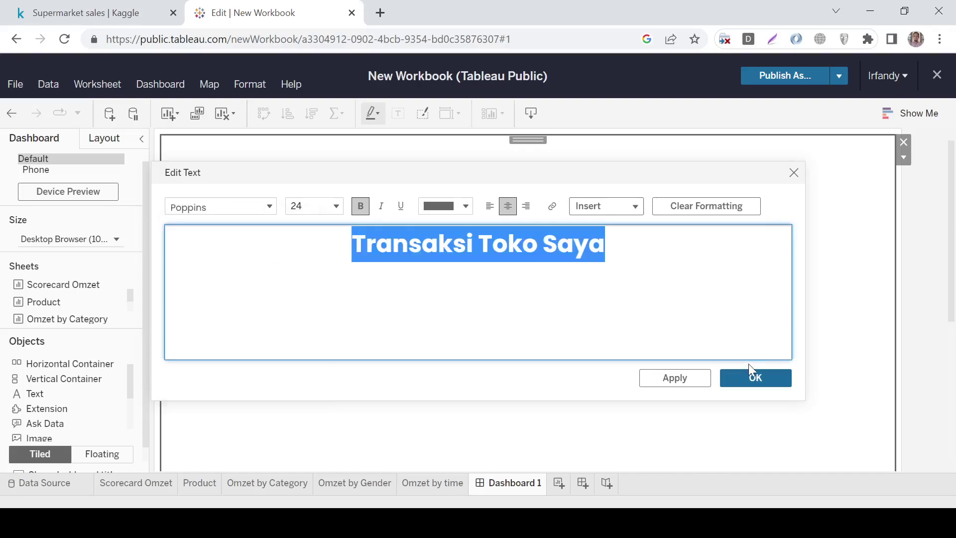
left_click(747, 377)
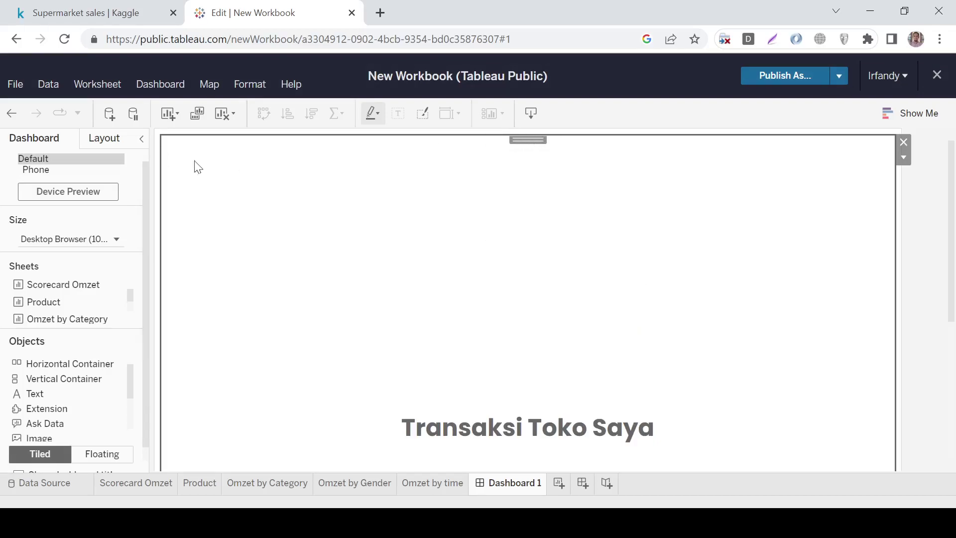
Make the title text floating and resize it to about 937 wide and 54 high across the dashboard.
left_click(114, 136)
left_click(35, 221)
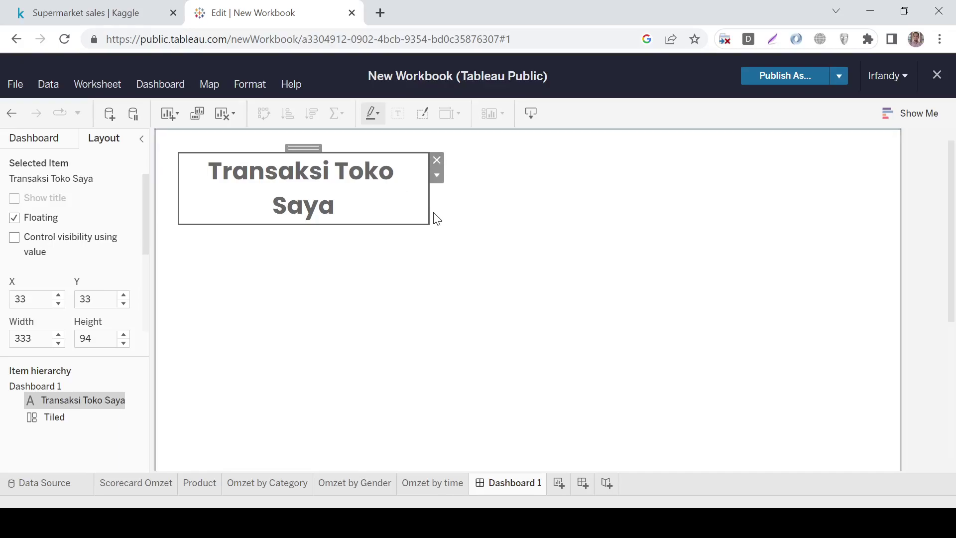
left_click_drag(429, 209, 882, 192)
left_click_drag(533, 207, 531, 179)
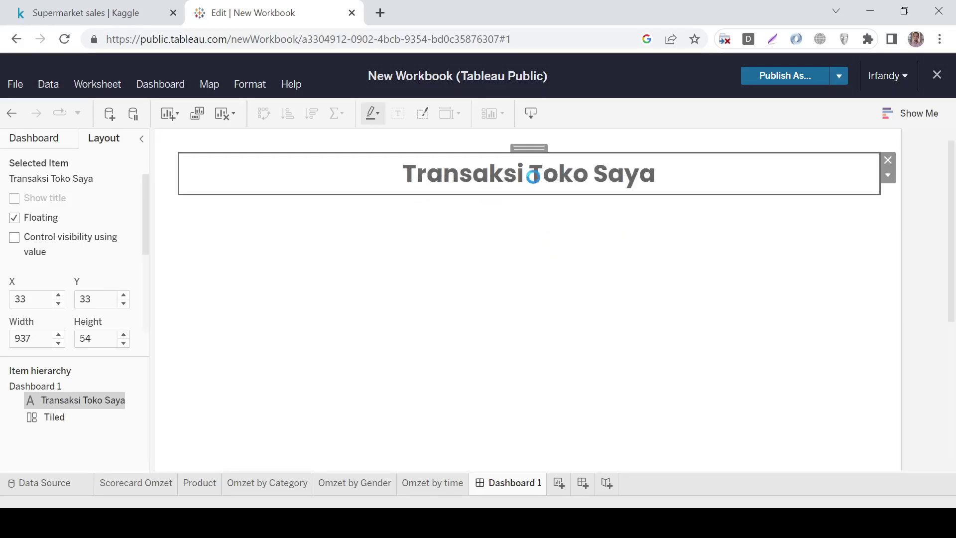
Try moving the floating title lower on the dashboard and undo the move.
left_click_drag(529, 147, 525, 231)
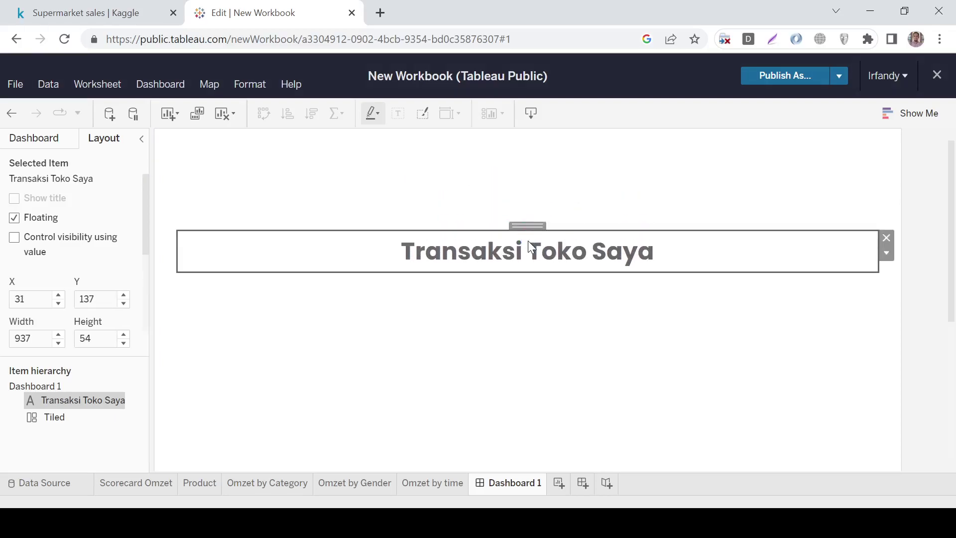
key("ctrl+z")
left_click(497, 234)
left_click(483, 193)
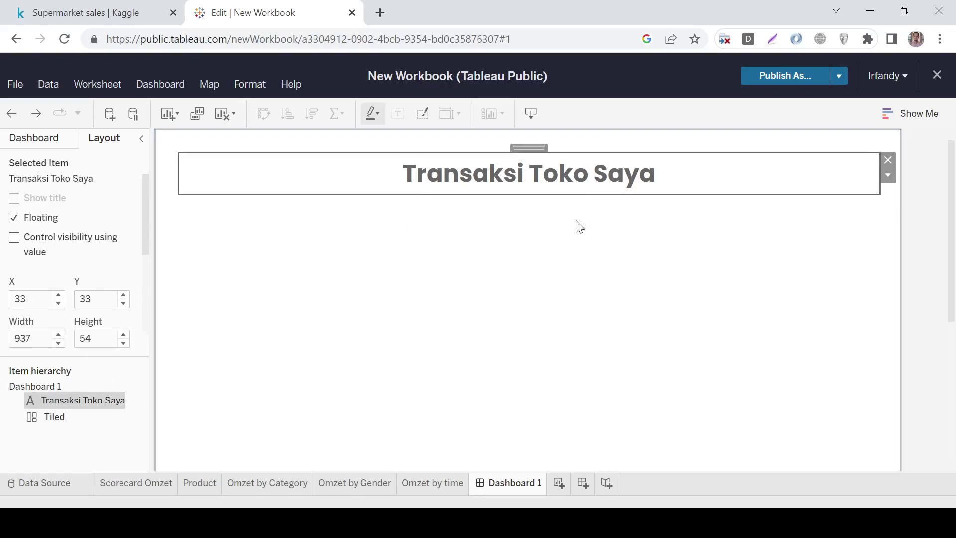
scroll(410, 292, "down", 2)
left_click(50, 331)
scroll(55, 334, "down", 3)
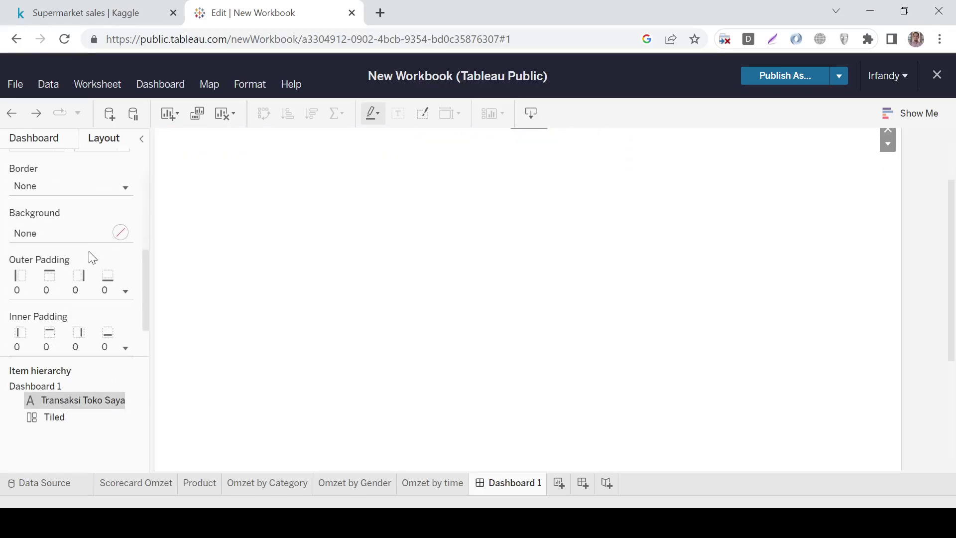
scroll(96, 275, "up", 3)
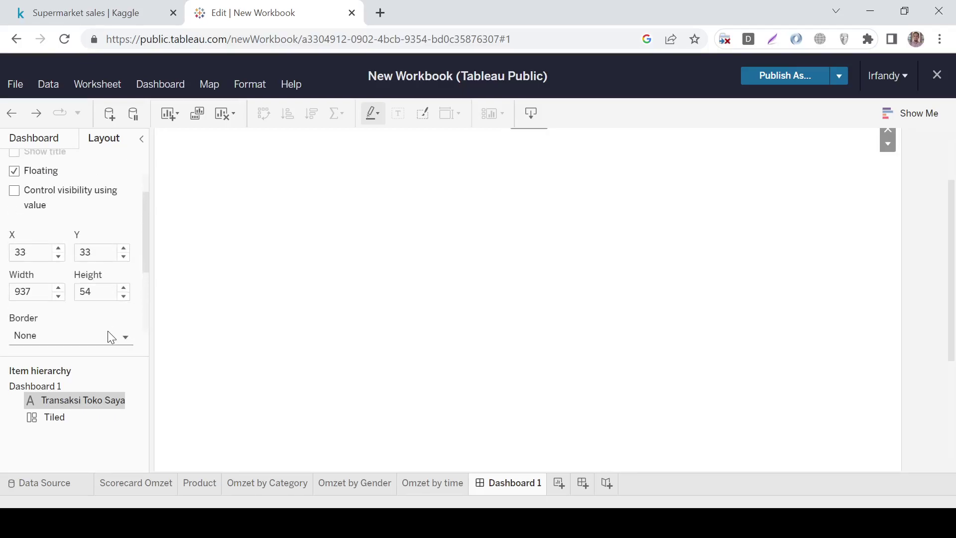
scroll(107, 331, "up", 1)
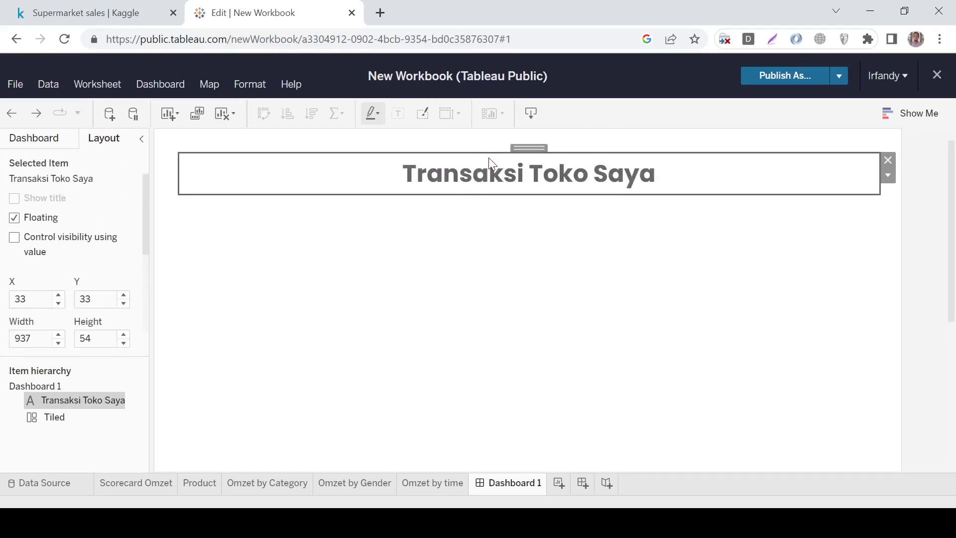
Change the text colour of the "Transaksi Toko Saya" title to blue.
triple_click(530, 254)
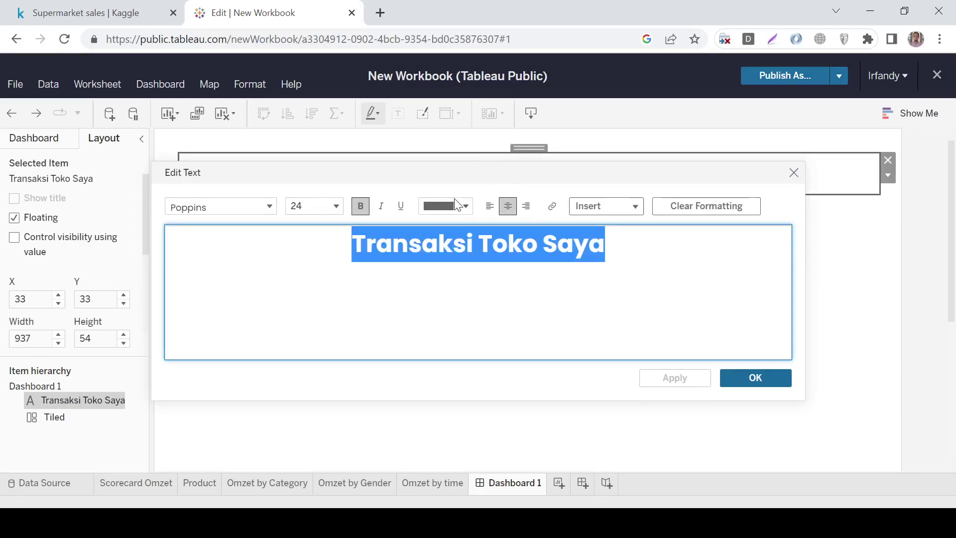
left_click(465, 206)
left_click(527, 232)
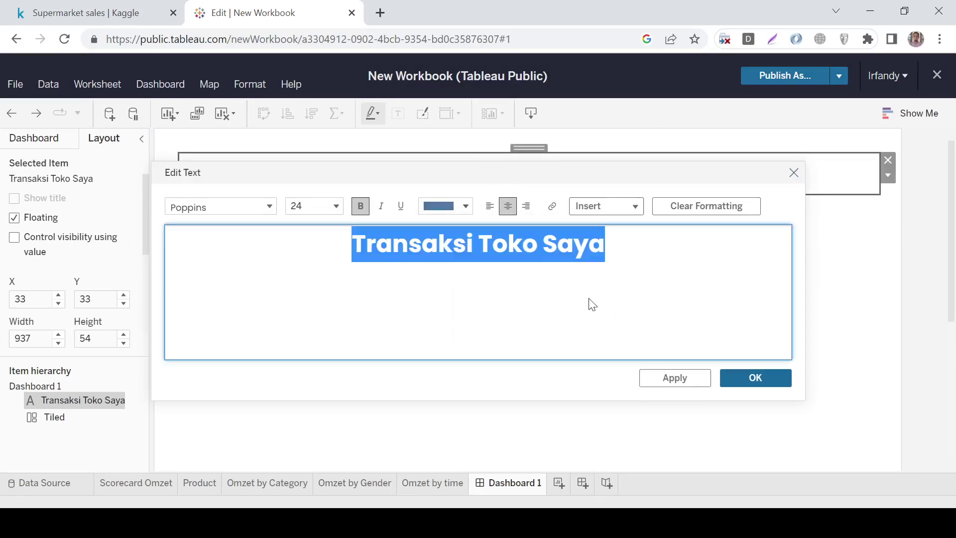
left_click(738, 378)
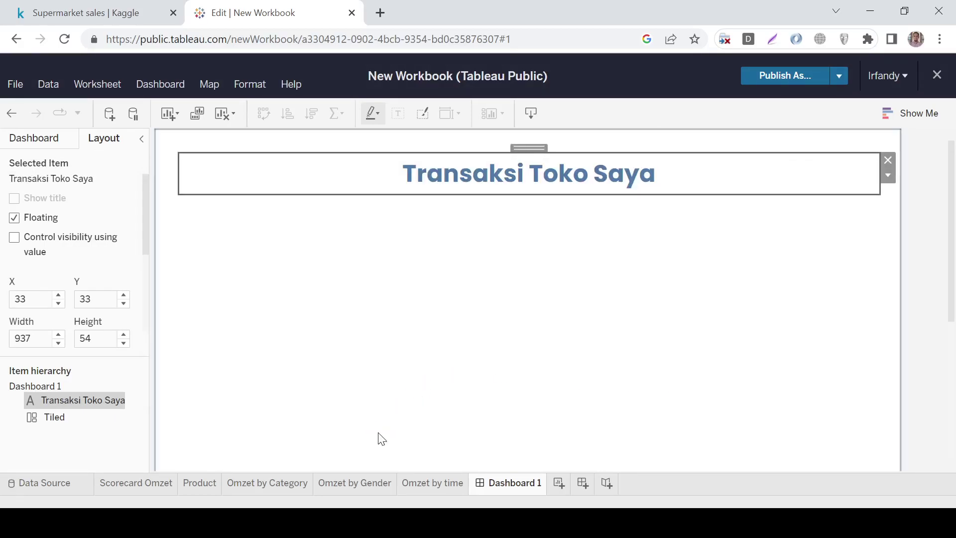
Add the Scorecard Omzet sheet to the dashboard and make it floating.
left_click(48, 144)
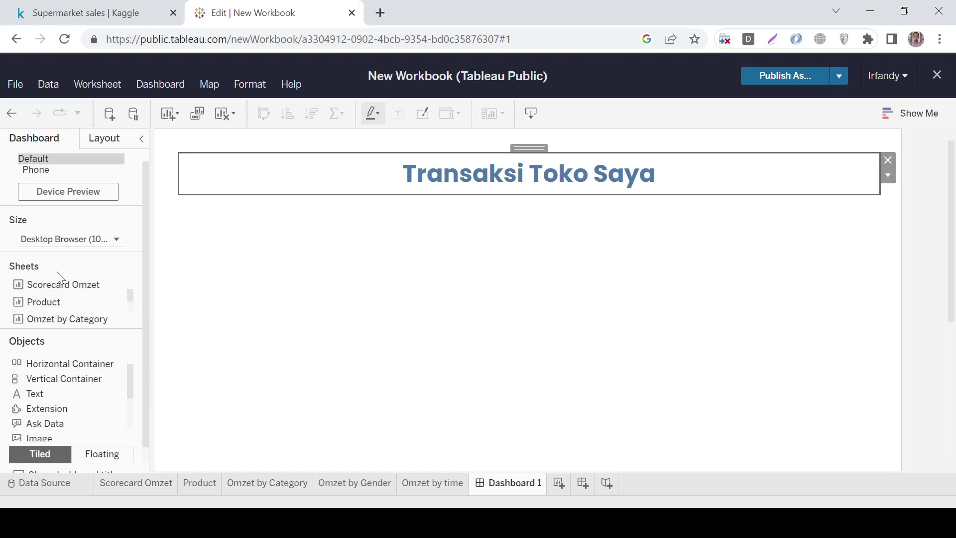
left_click_drag(54, 281, 209, 264)
left_click_drag(313, 258, 309, 261)
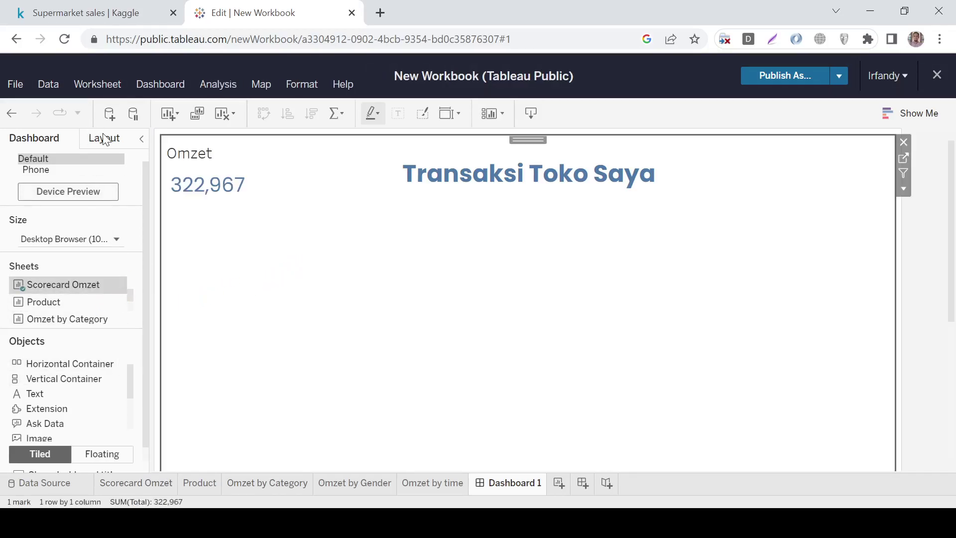
left_click(104, 139)
left_click(46, 219)
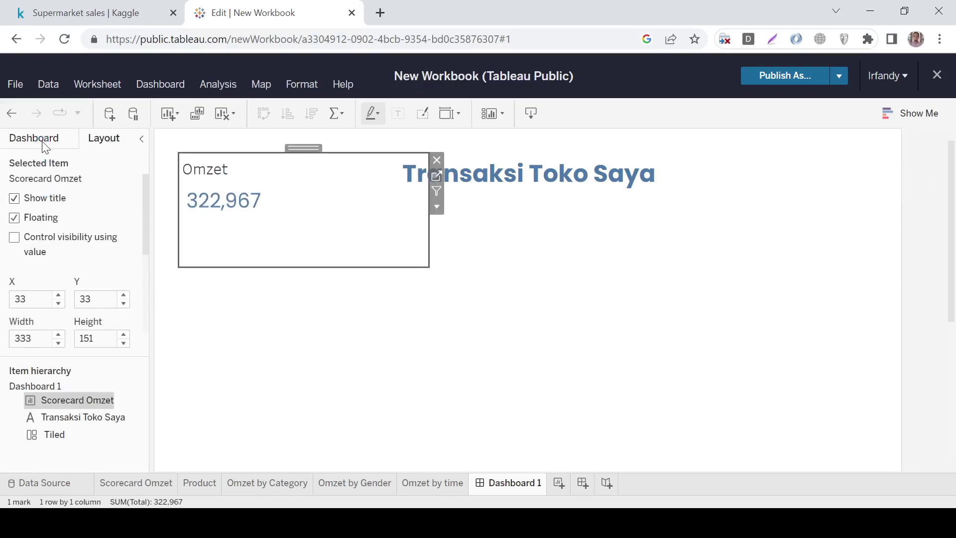
Add the Product sheet to the dashboard and make it floating.
left_click(37, 139)
left_click_drag(48, 307, 460, 333)
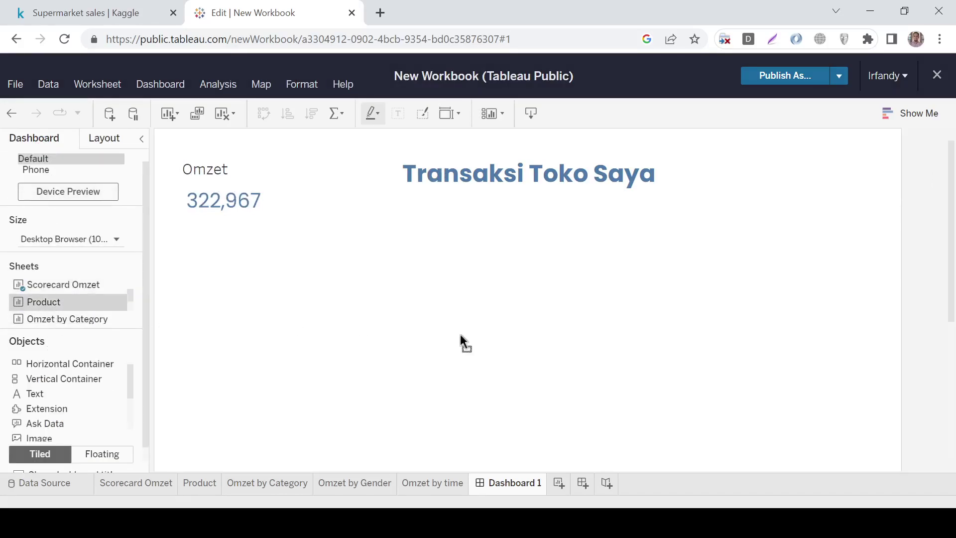
left_click(106, 140)
left_click(50, 217)
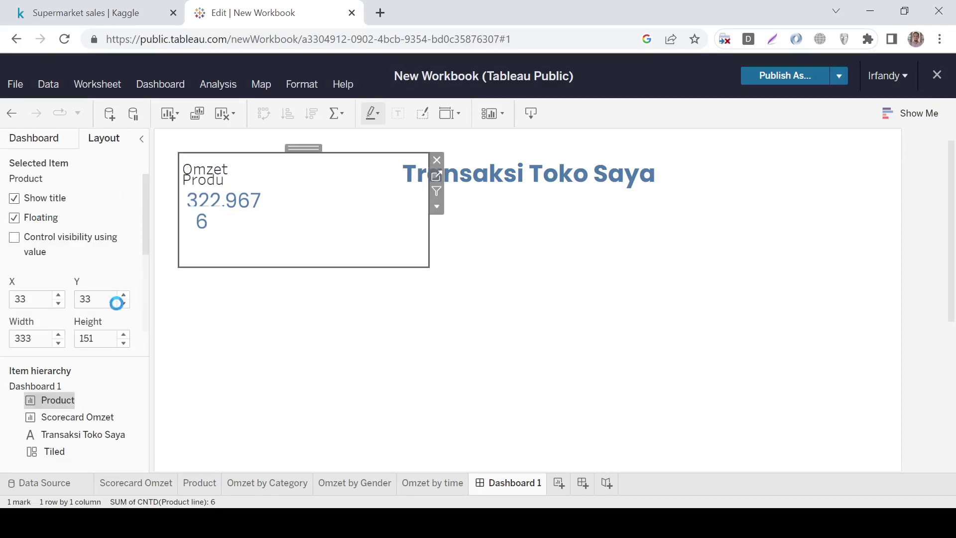
Add the Omzet by Category sheet to the dashboard and make it floating.
left_click(42, 148)
left_click_drag(94, 325, 389, 333)
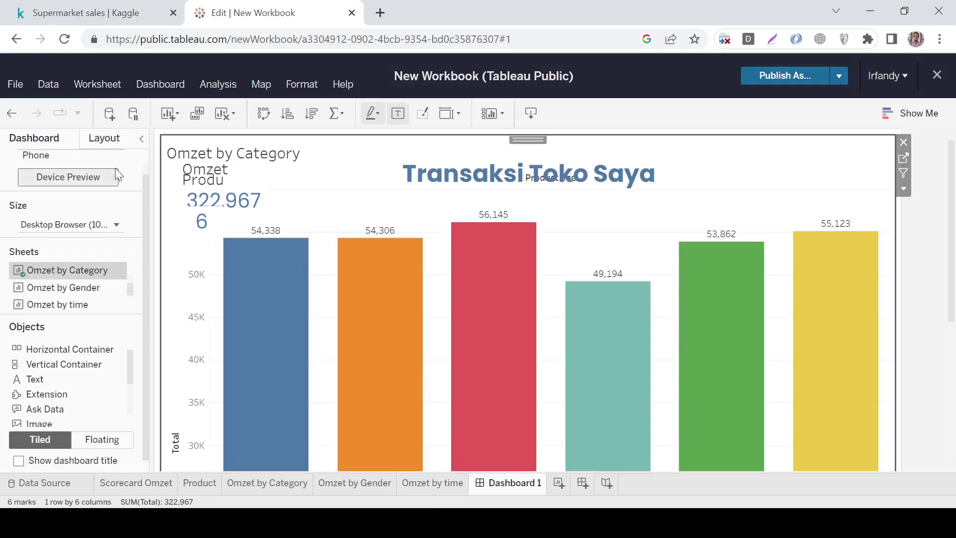
left_click(106, 139)
left_click(47, 223)
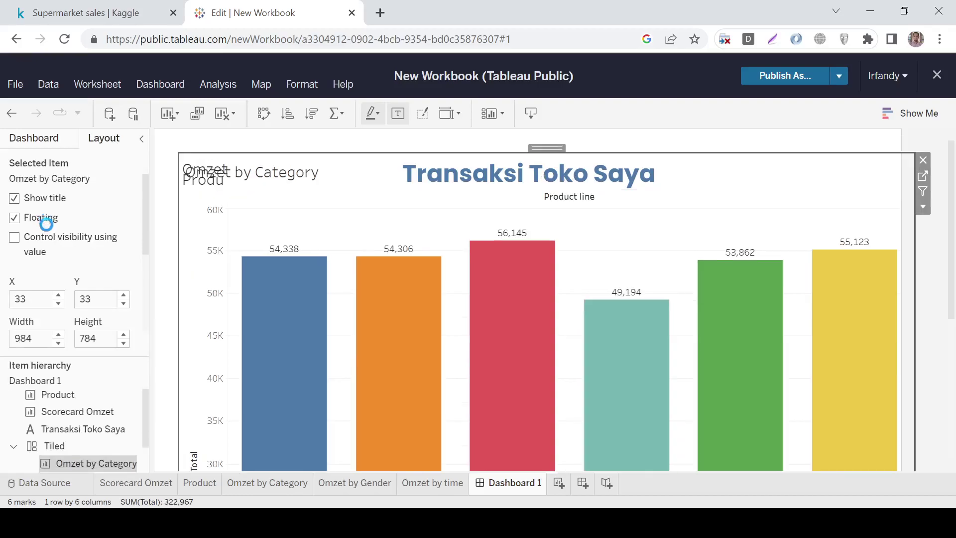
Add the Omzet by Gender sheet to the dashboard and make it floating.
left_click(35, 140)
left_click(62, 303)
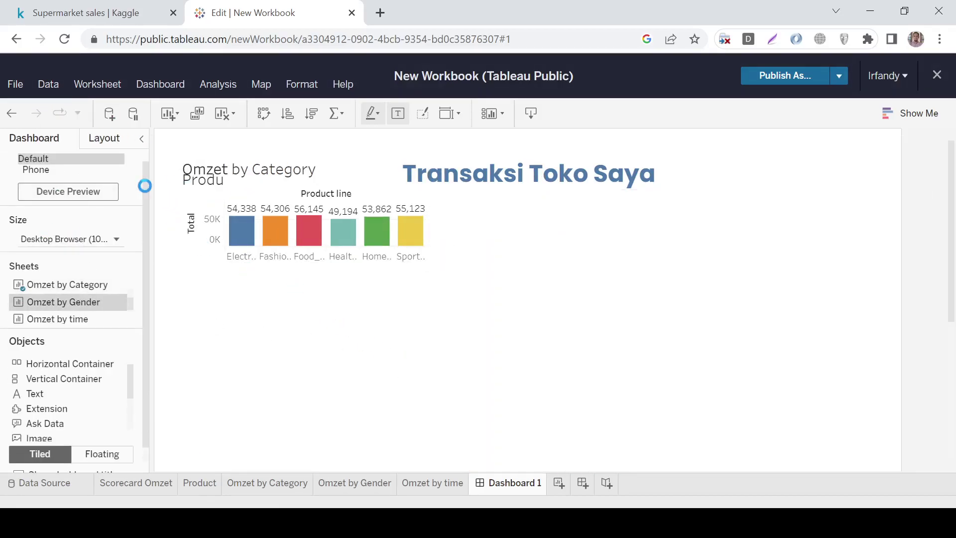
left_click(113, 139)
left_click(14, 217)
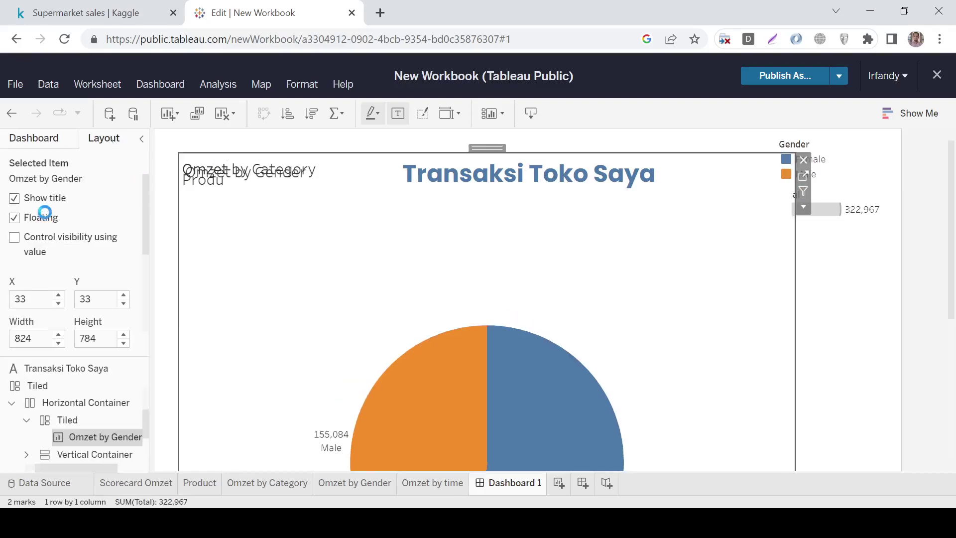
Add the Omzet by time sheet to the dashboard and make it floating.
left_click(30, 142)
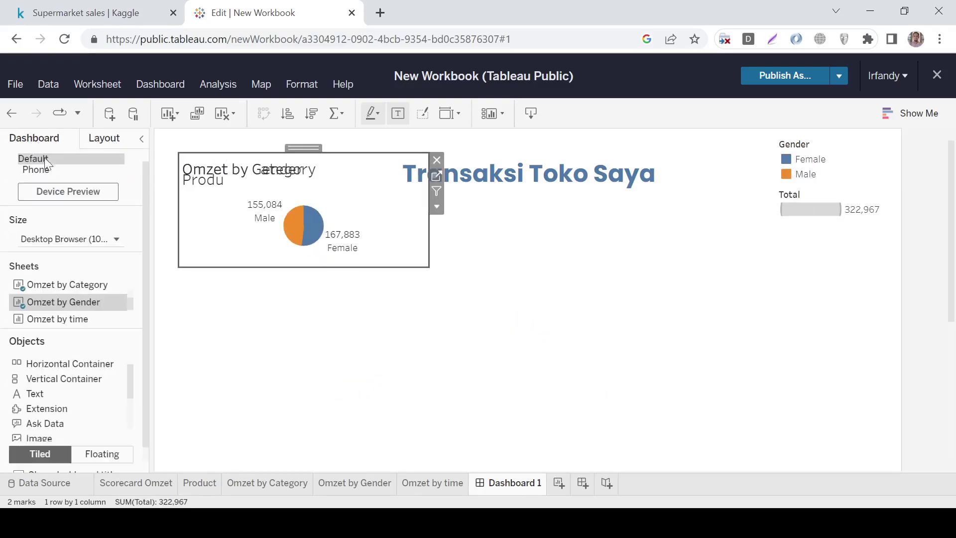
double_click(64, 323)
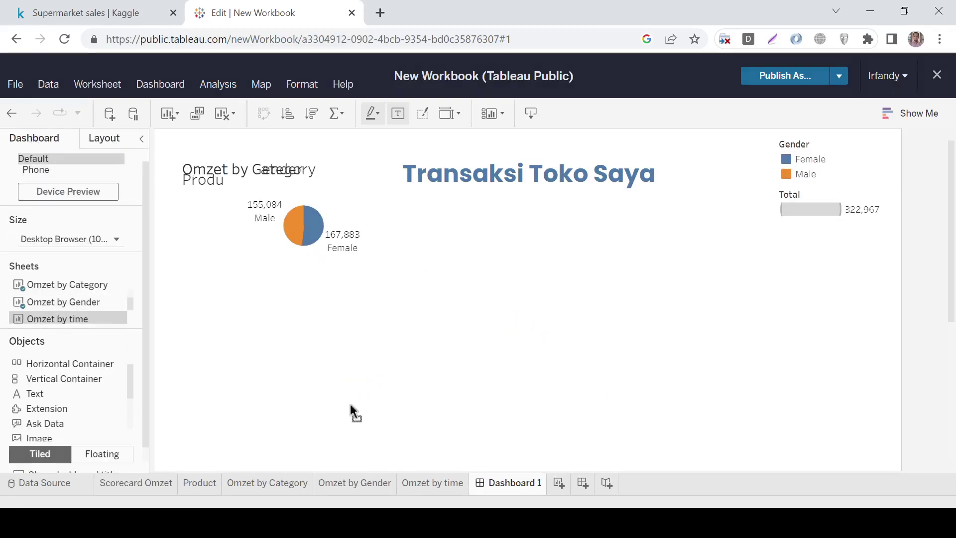
left_click(106, 142)
left_click(40, 217)
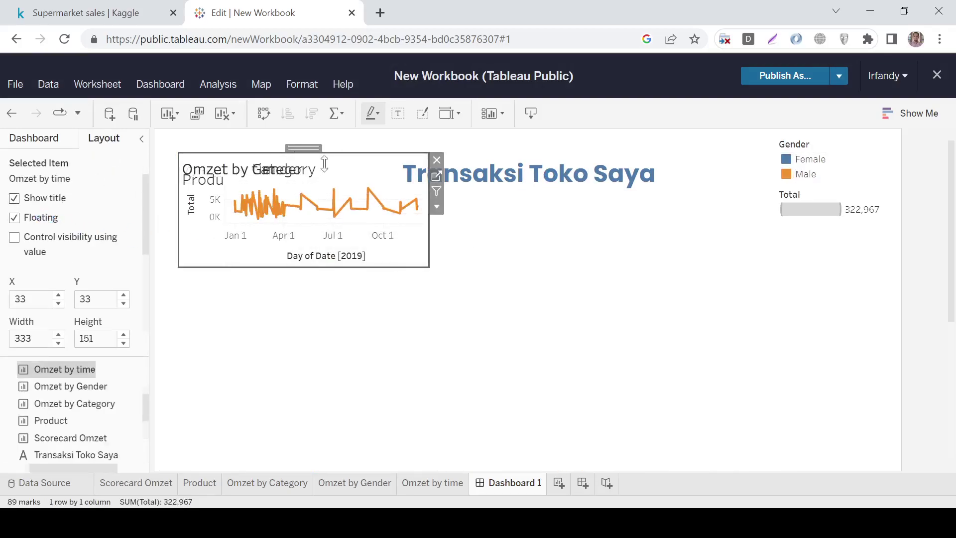
Move the Omzet by time chart to about X 409, Y 269 and the Omzet by Gender chart to about X 39, Y 241.
left_click_drag(304, 148, 584, 324)
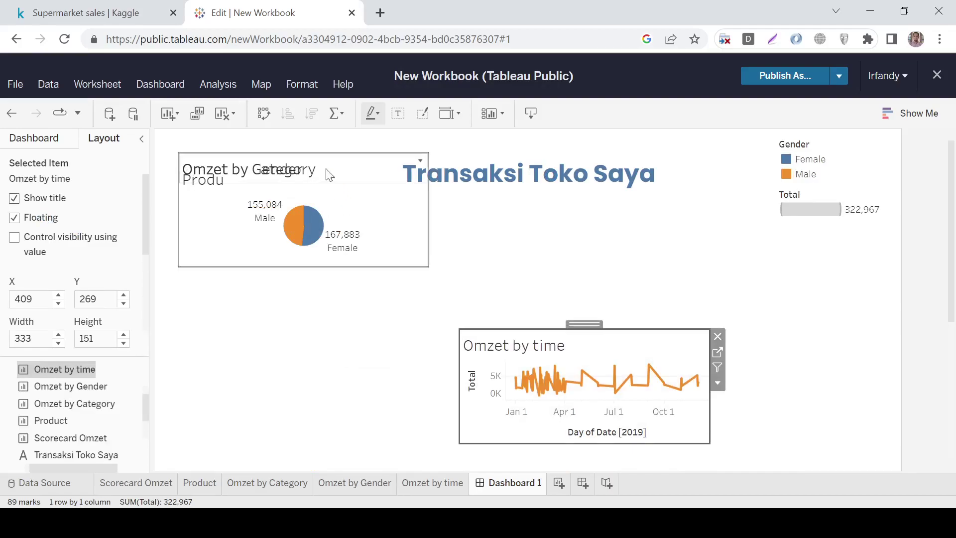
left_click(337, 207)
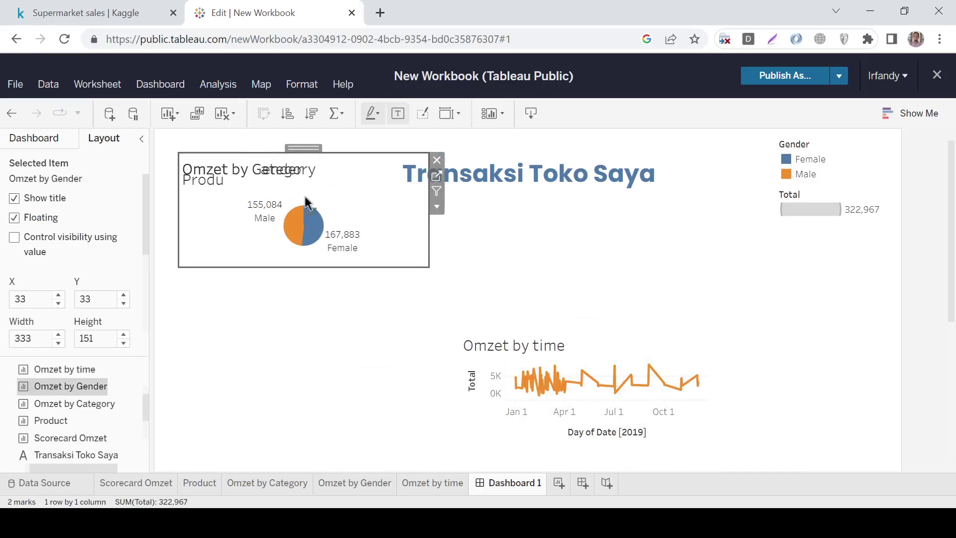
left_click_drag(302, 144, 321, 295)
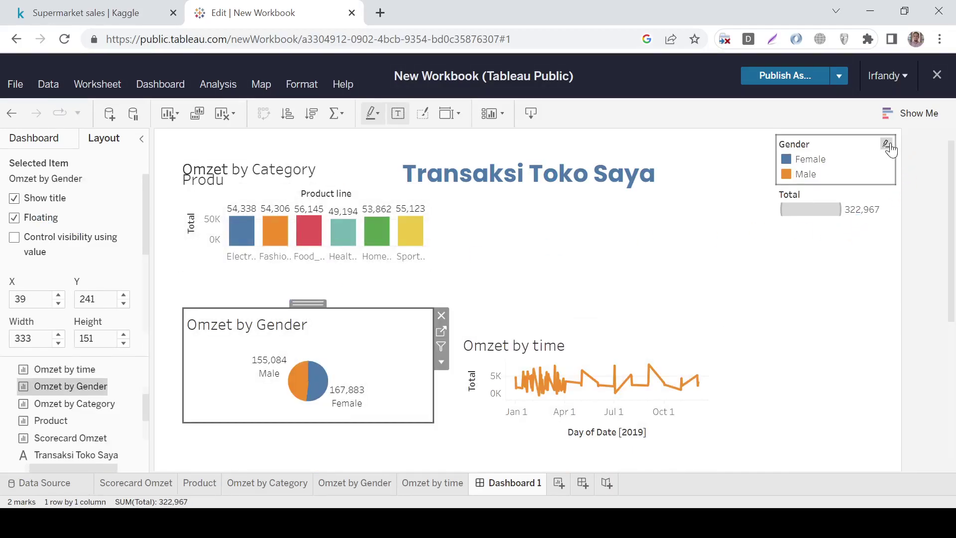
Remove the vertical container holding the Gender and Total legends from the dashboard.
left_click(891, 149)
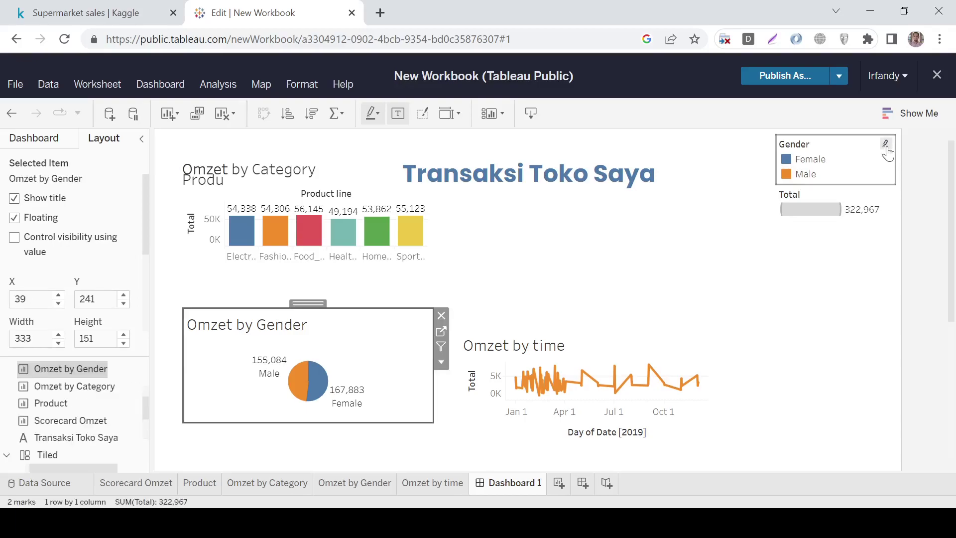
left_click(855, 219)
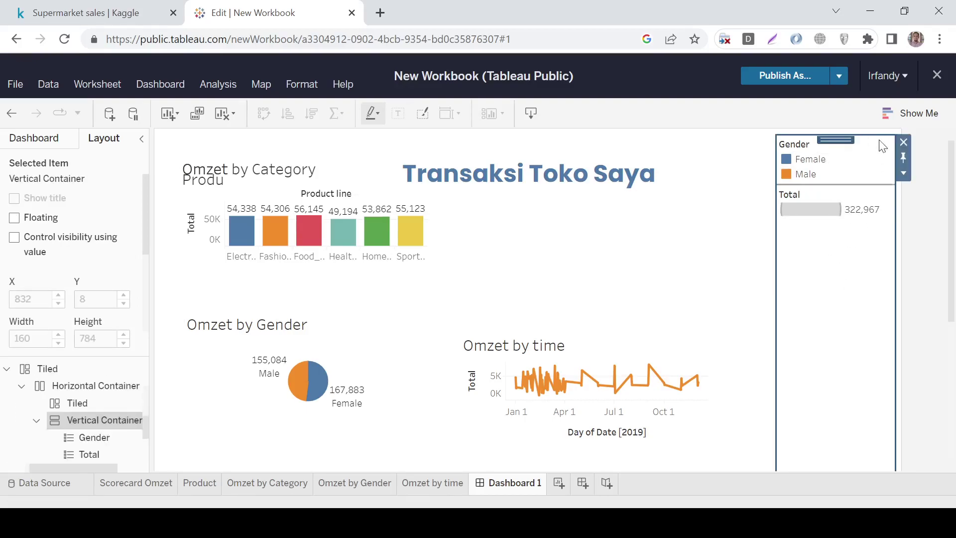
left_click(904, 143)
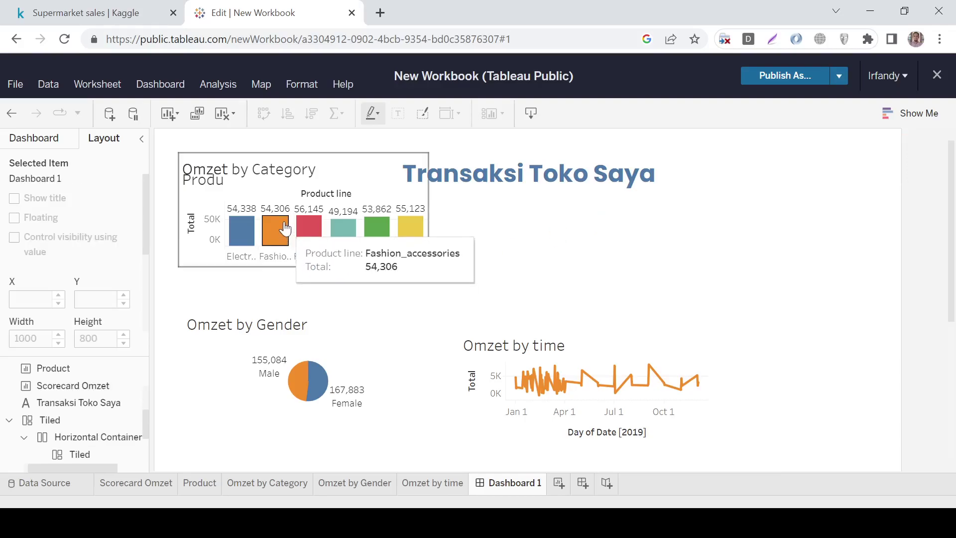
Move the Omzet by Category chart to about X 681, Y 314 and the Product scorecard to about X 438, Y 103.
left_click(377, 230)
left_click_drag(307, 148, 791, 360)
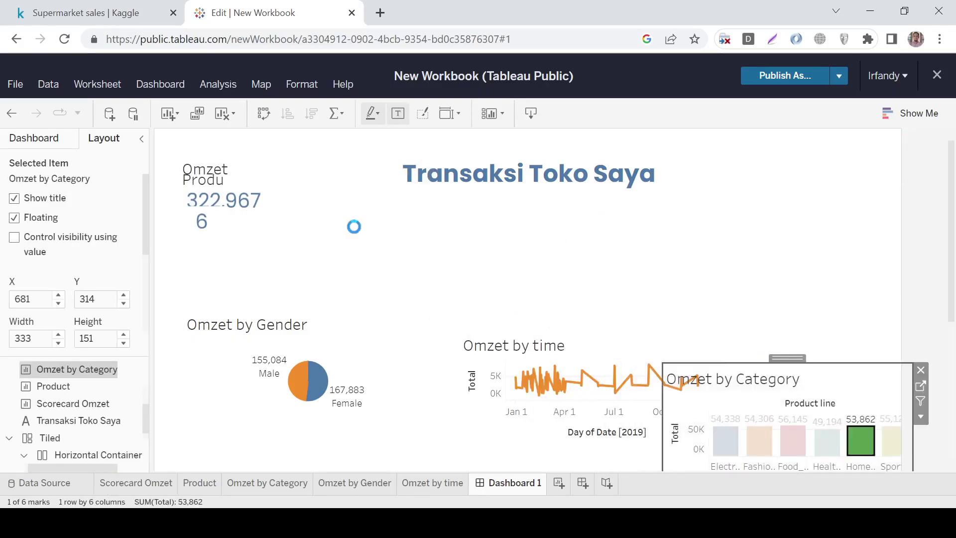
left_click(245, 203)
left_click_drag(292, 148, 595, 199)
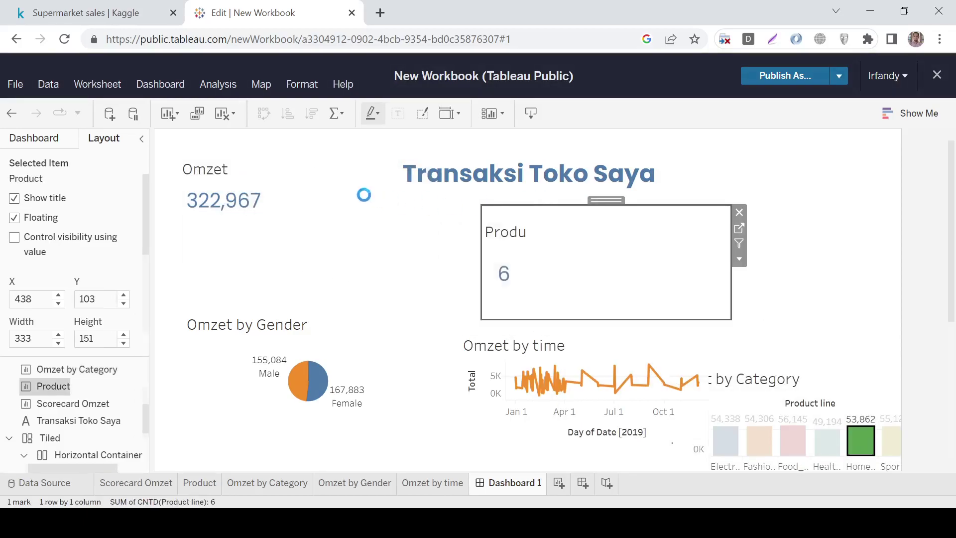
Replace the Product scorecard's title with "Jenis Produk".
double_click(514, 219)
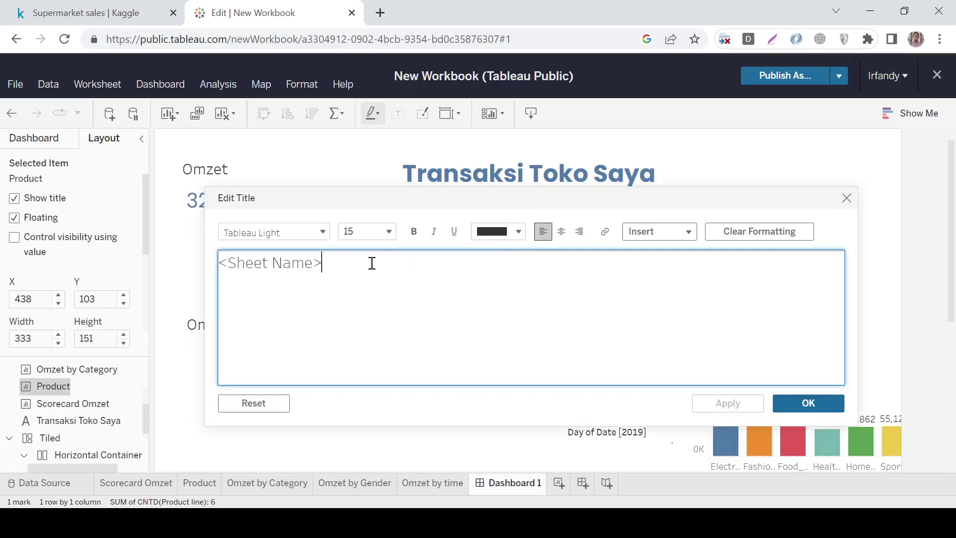
key("ctrl+a")
type("Jeni")
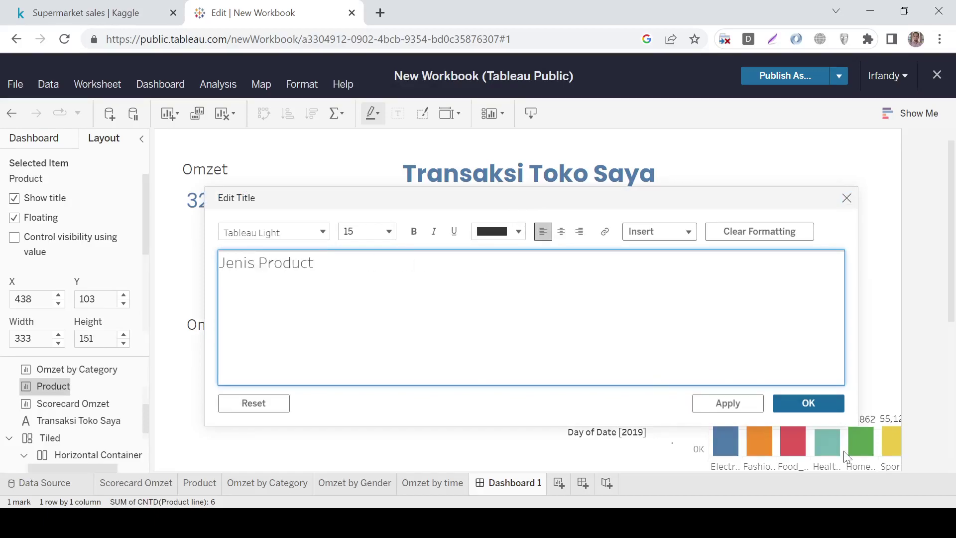
type("s Produk")
left_click(805, 402)
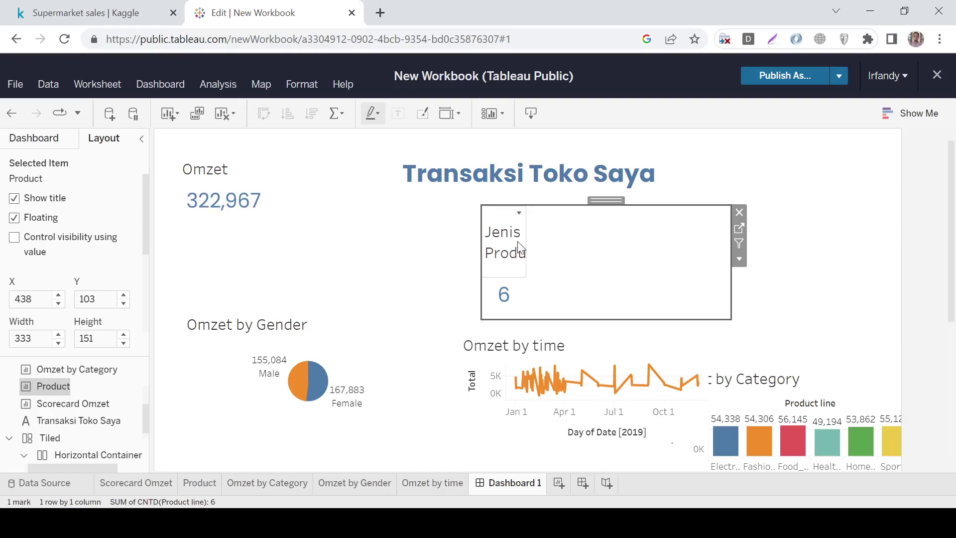
double_click(515, 251)
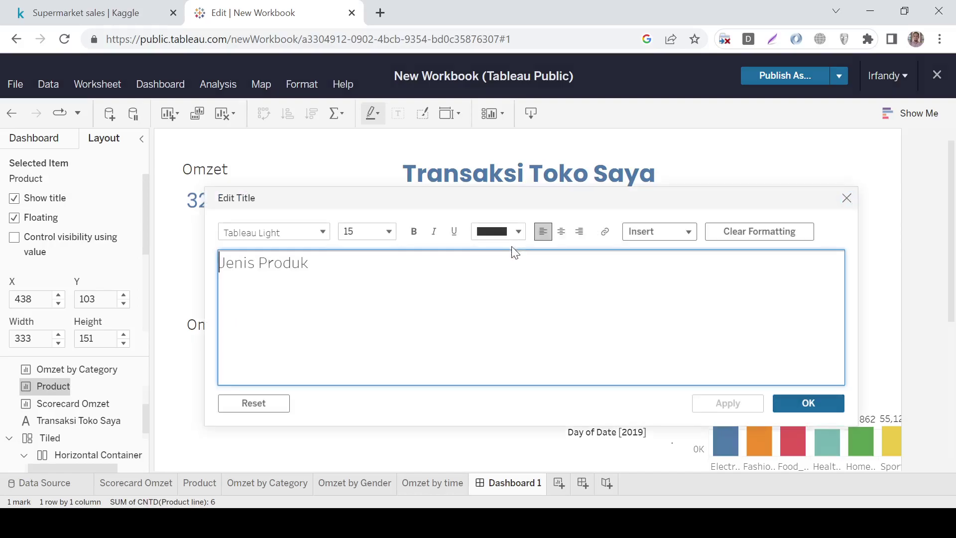
key("ctrl+a")
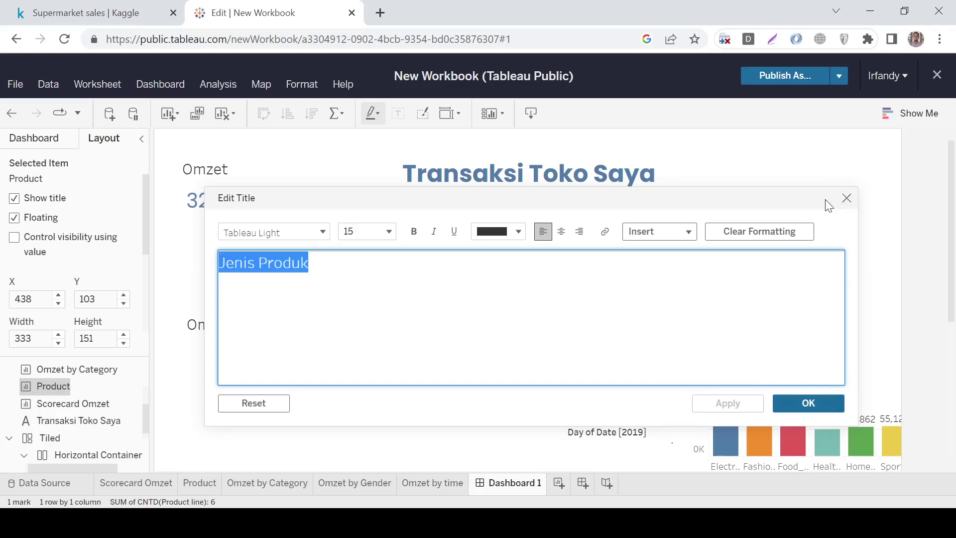
left_click(847, 197)
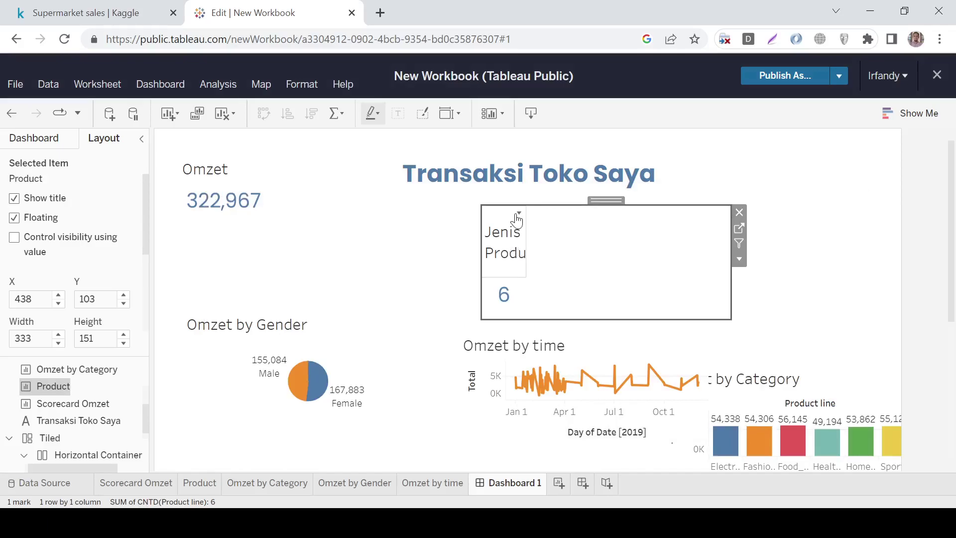
Hide the titles of the Product scorecard and the Scorecard Omzet sheet.
left_click(520, 214)
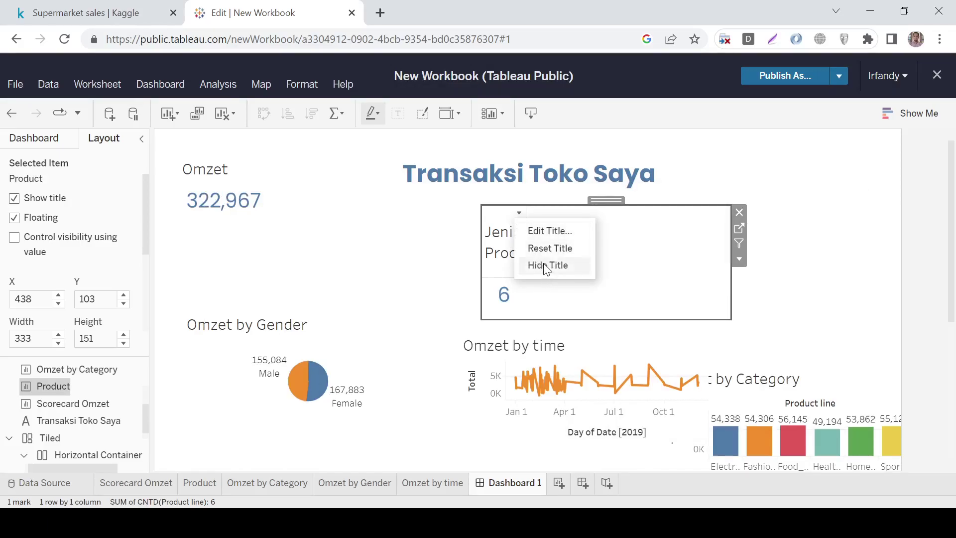
left_click(547, 265)
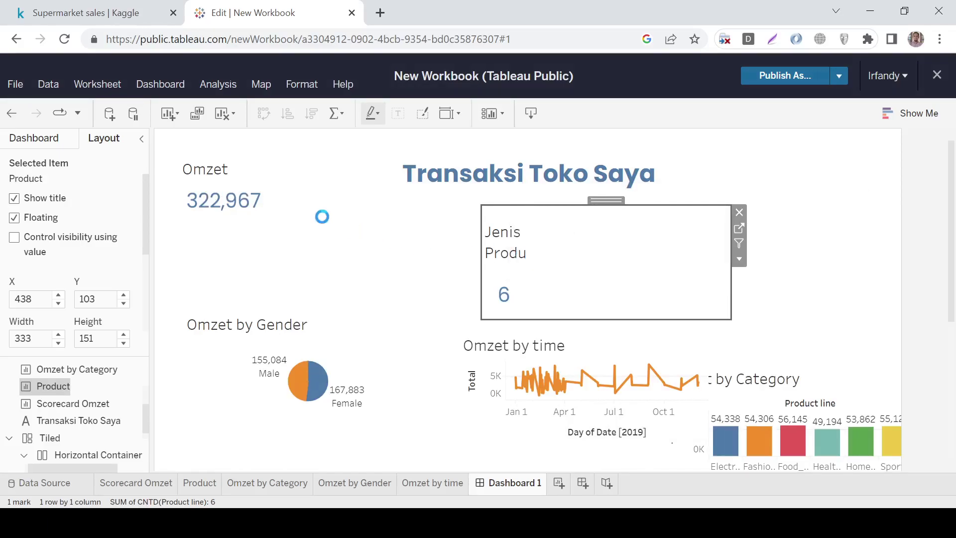
left_click(214, 176)
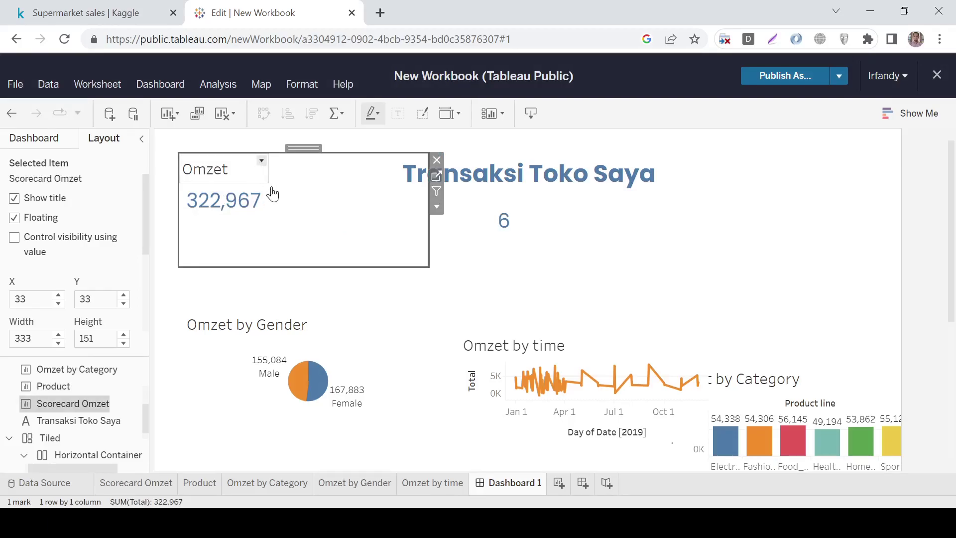
left_click(262, 160)
left_click(286, 216)
Move the Scorecard Omzet sheet to about X 191, Y 111 and shrink it to about 58 high and a narrower width.
left_click_drag(305, 146, 425, 205)
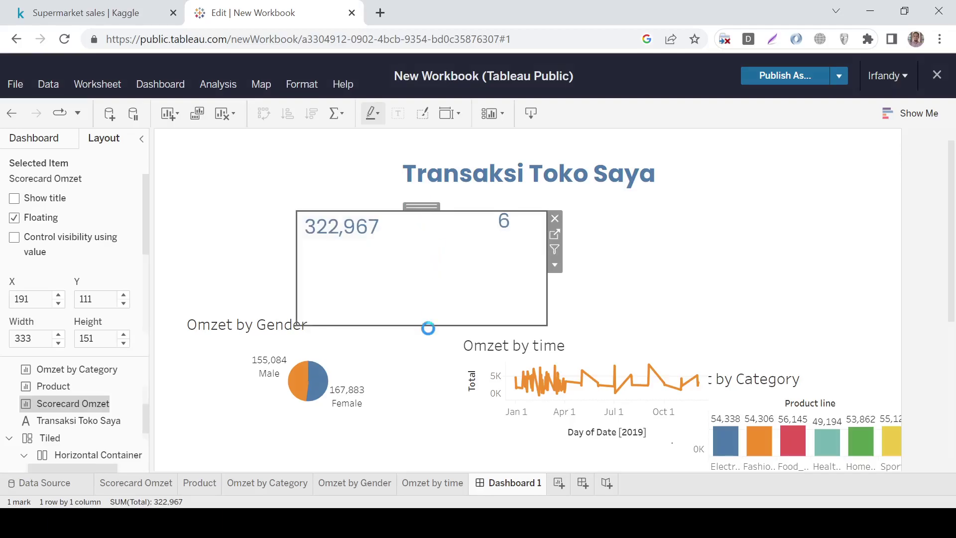
left_click_drag(437, 291, 455, 248)
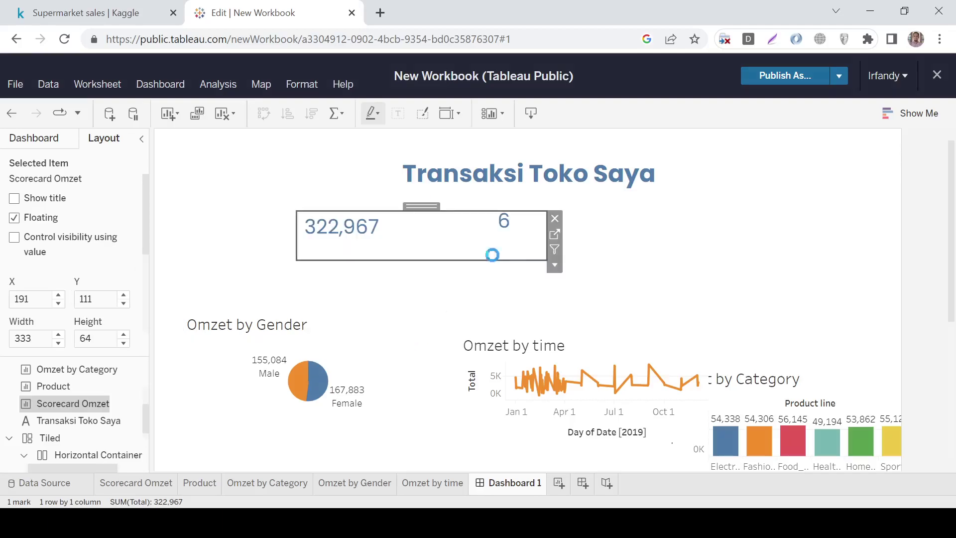
left_click_drag(529, 260, 404, 232)
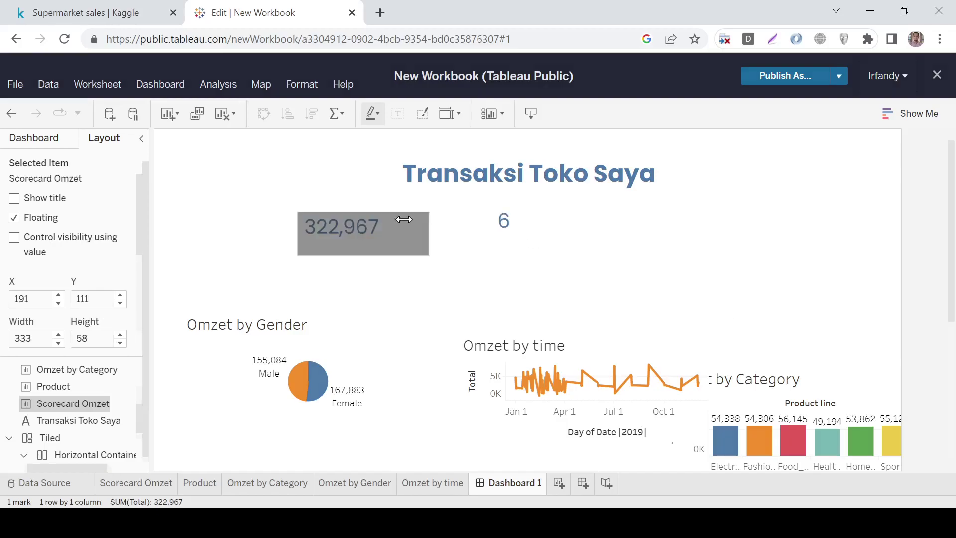
Shrink the floating Product scorecard to about 117 wide and 73 high.
left_click(523, 234)
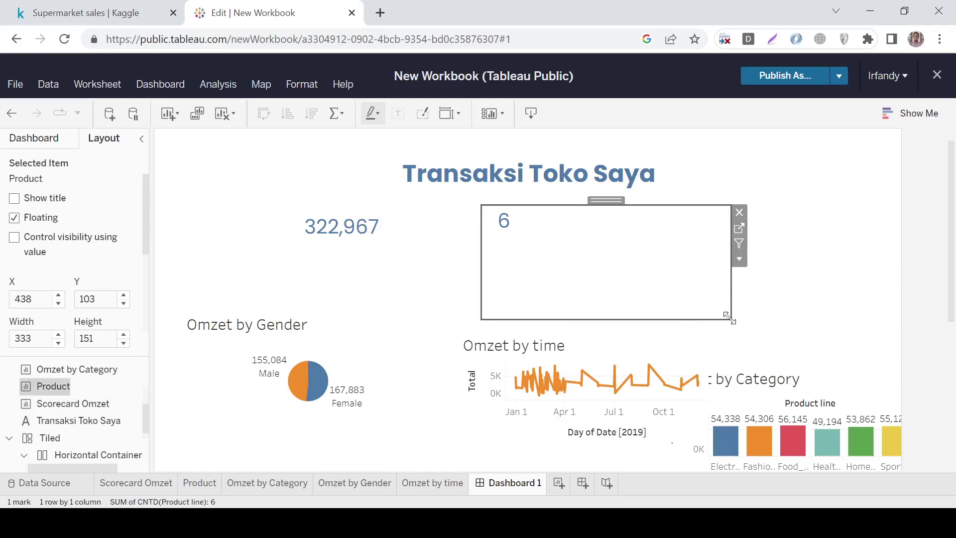
left_click_drag(733, 324, 570, 261)
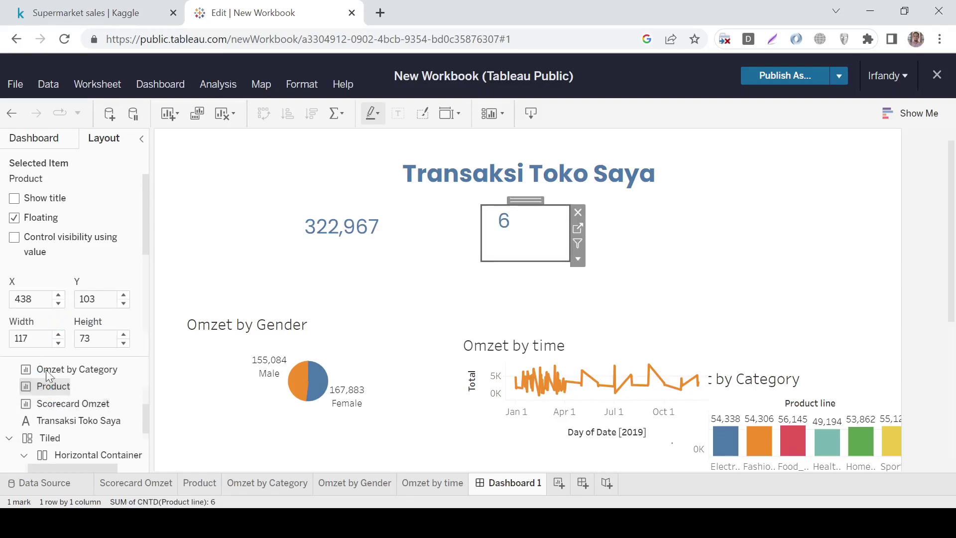
Add a text object reading "Omzet" to the dashboard, formatted bold at size 15.
left_click(41, 140)
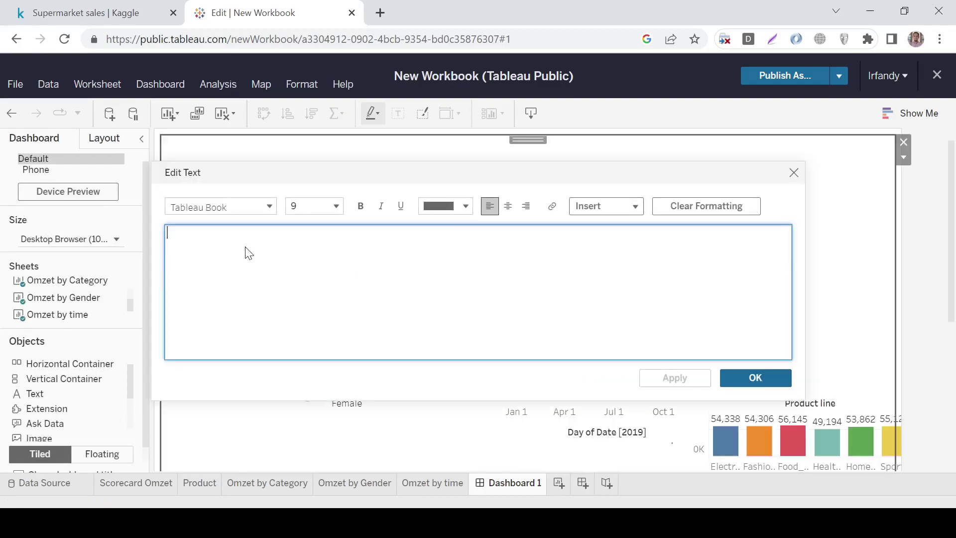
type("Omzet")
key("ctrl+a")
left_click(359, 209)
left_click(336, 206)
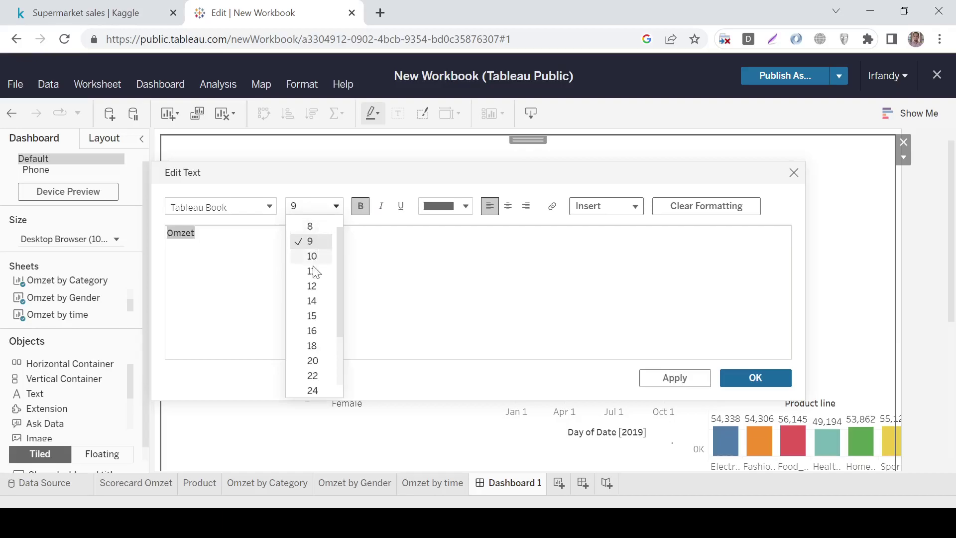
left_click(307, 315)
left_click(755, 378)
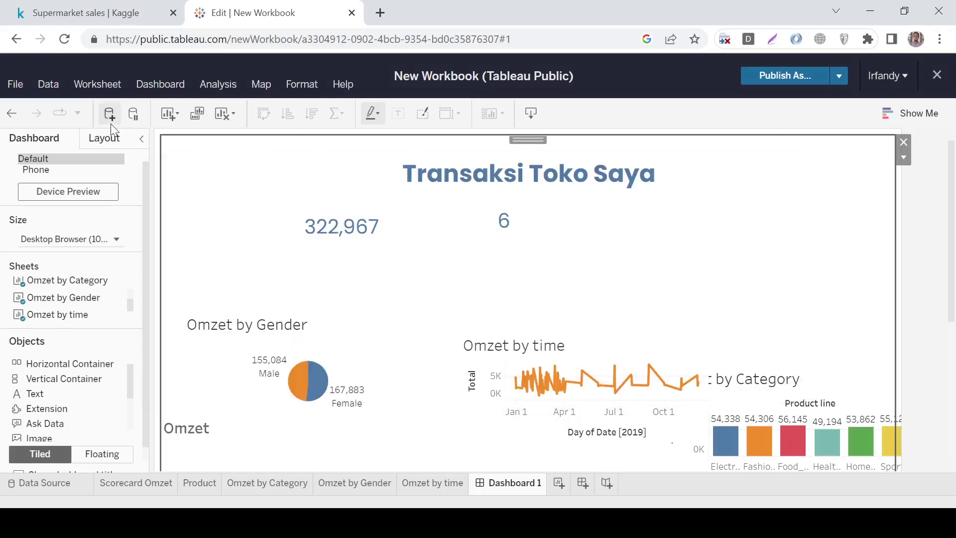
Make the Omzet text floating and place it under the omzet scorecard at about X 218, Y 143.
left_click(104, 138)
left_click(48, 220)
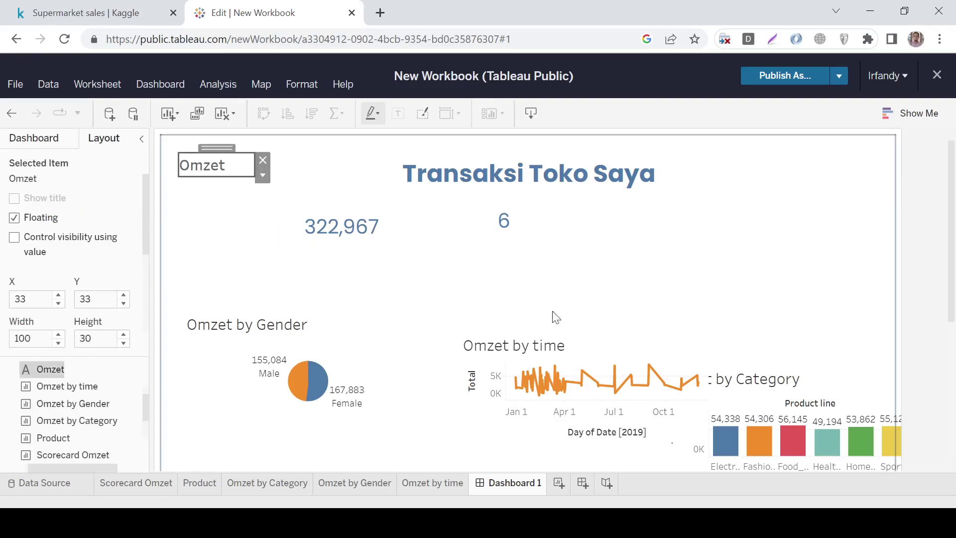
left_click_drag(221, 143, 357, 227)
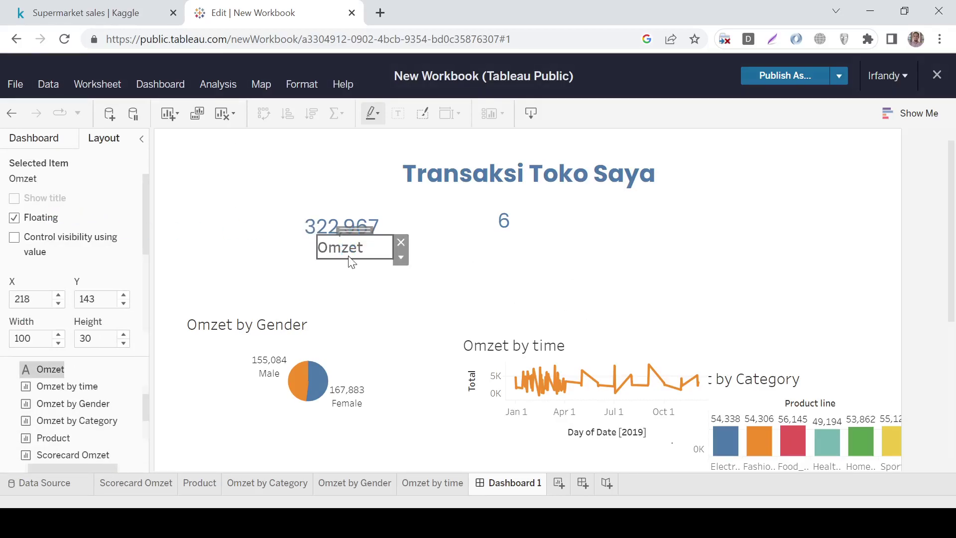
Colour the Omzet text blue and move it to about X 214, Y 153.
double_click(347, 254)
key("ctrl+a")
left_click(451, 206)
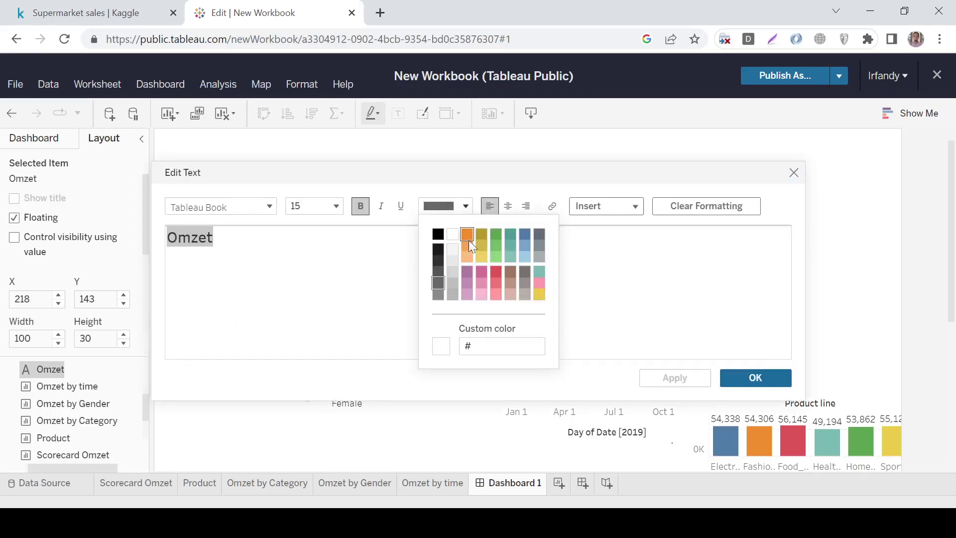
left_click(522, 233)
left_click(725, 381)
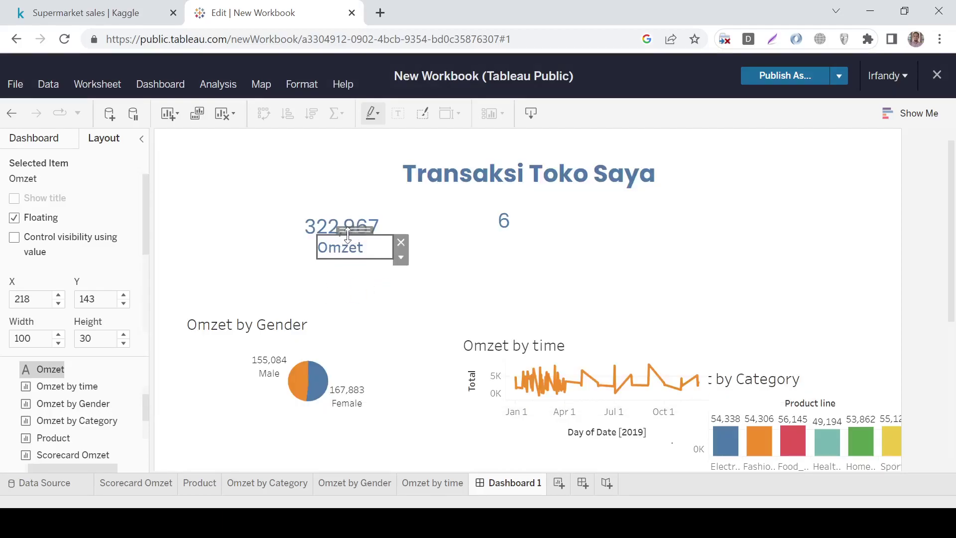
left_click_drag(347, 237, 345, 243)
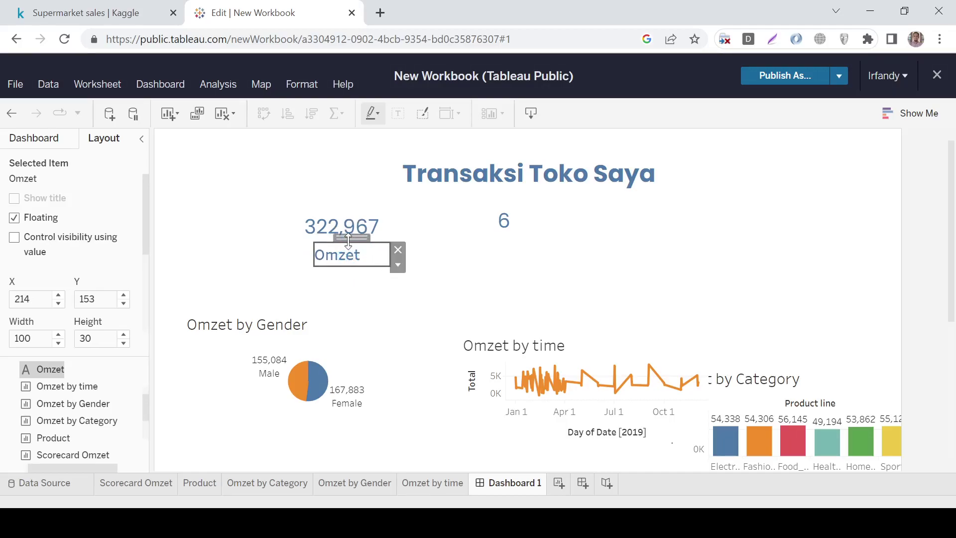
Try to duplicate the Omzet label for the Product scorecard, and put the label back under the omzet scorecard at about X 201, Y 157.
right_click(348, 241)
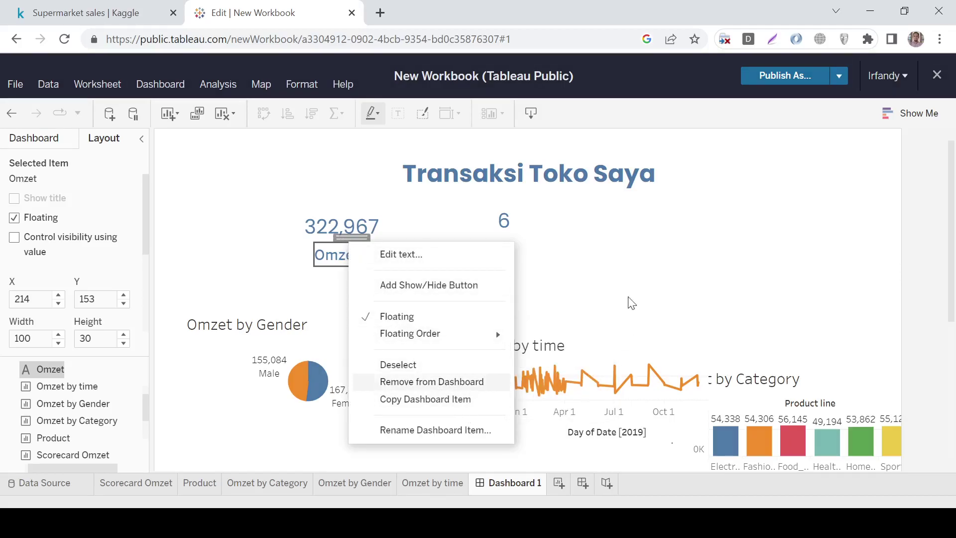
left_click(420, 400)
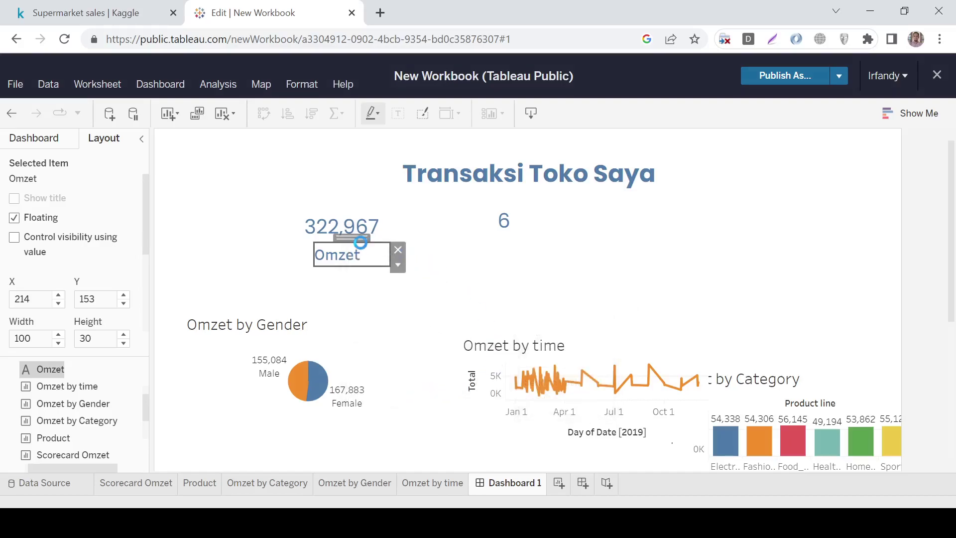
left_click_drag(352, 237, 493, 228)
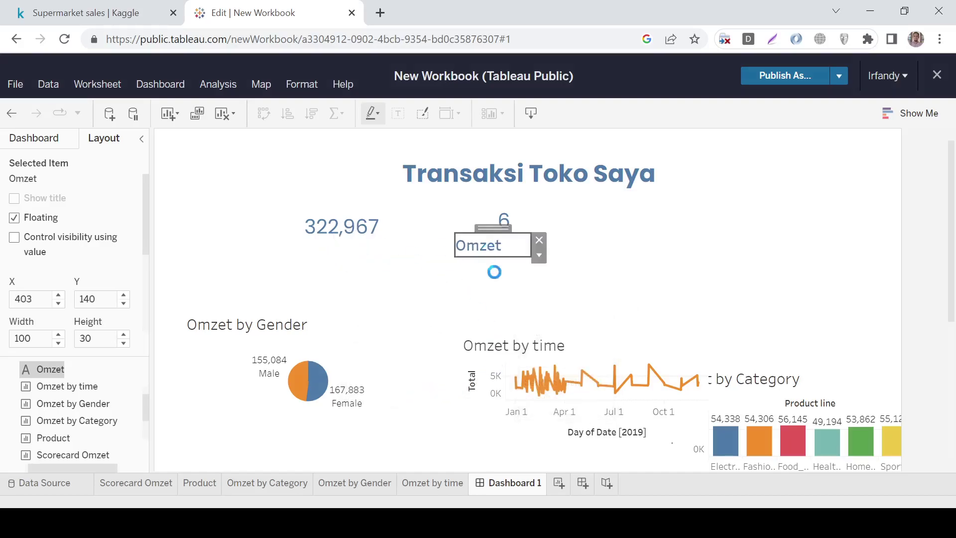
left_click(639, 261)
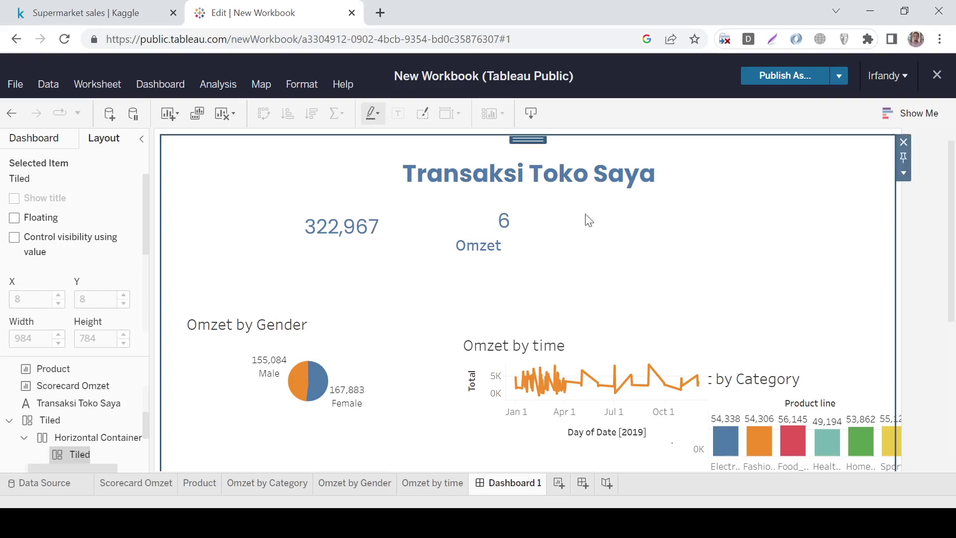
left_click(522, 136)
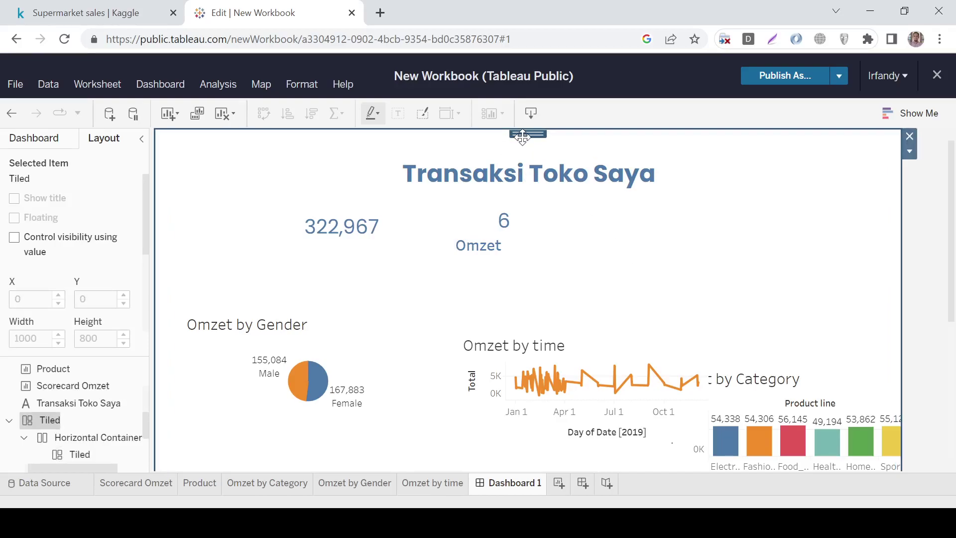
left_click(626, 252)
left_click(477, 250)
left_click_drag(485, 233, 338, 241)
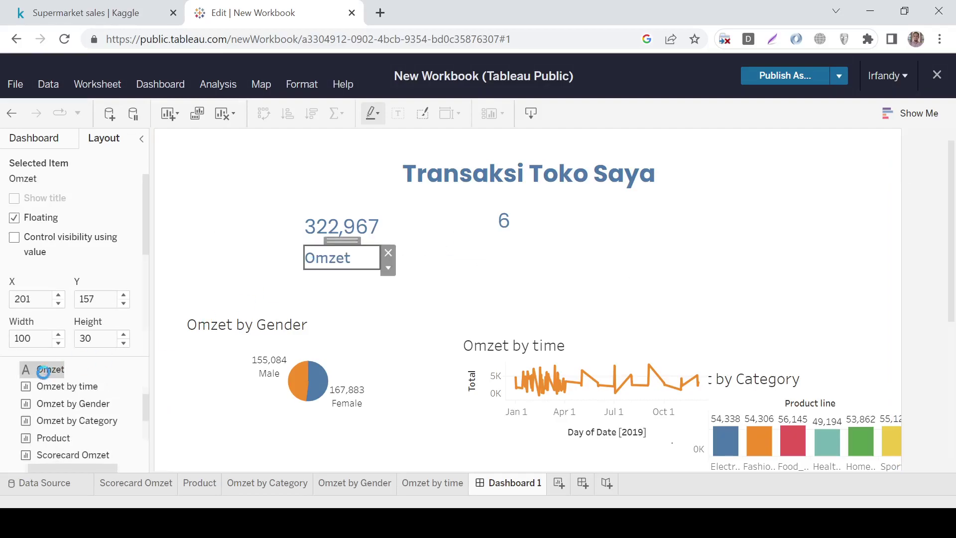
Add another text object to the dashboard reading "Produk".
left_click(35, 139)
left_click_drag(59, 379, 262, 341)
left_click_drag(530, 272, 532, 274)
type("Produk")
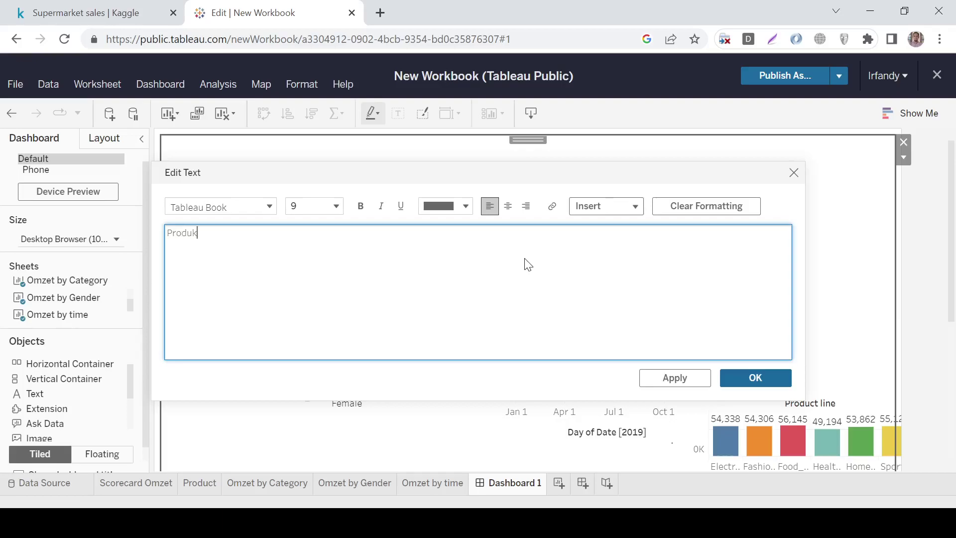
Format the Produk text as bold at size 15 and apply it.
key("ctrl+a")
left_click(319, 212)
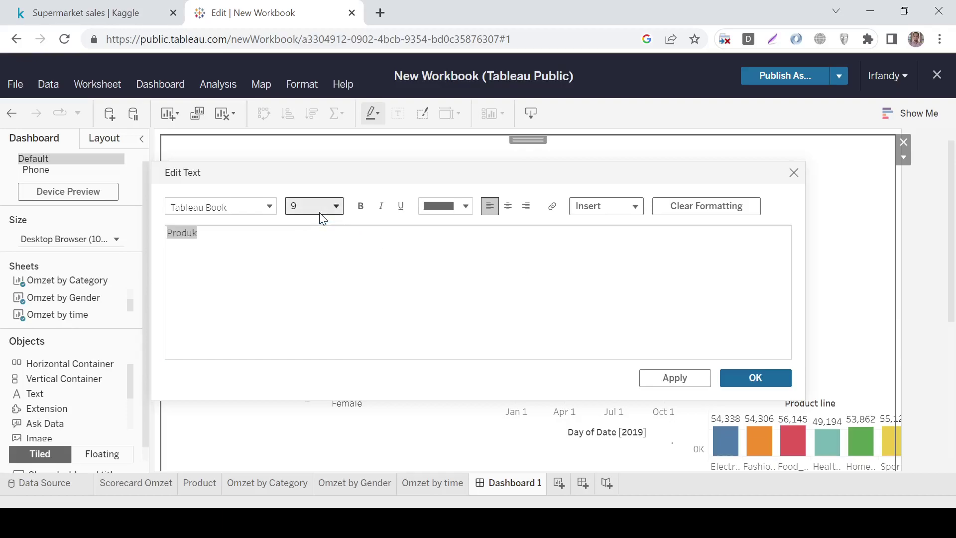
left_click(313, 360)
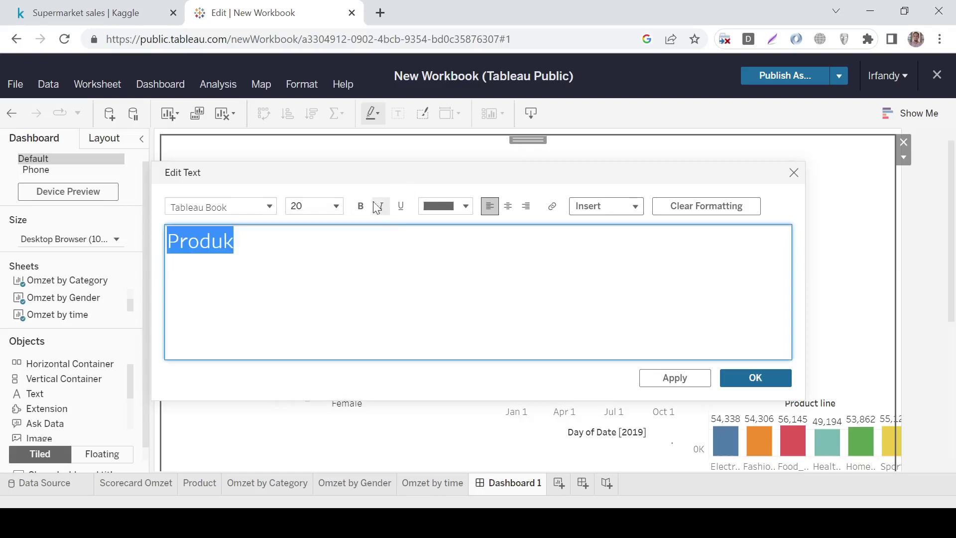
left_click(318, 206)
left_click(312, 316)
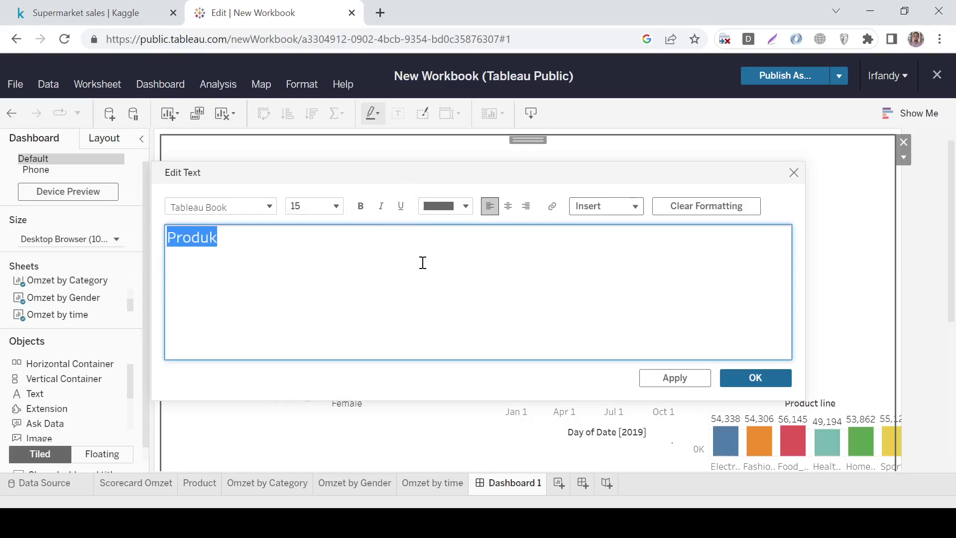
key("ctrl+v")
key("ctrl+z")
left_click(361, 206)
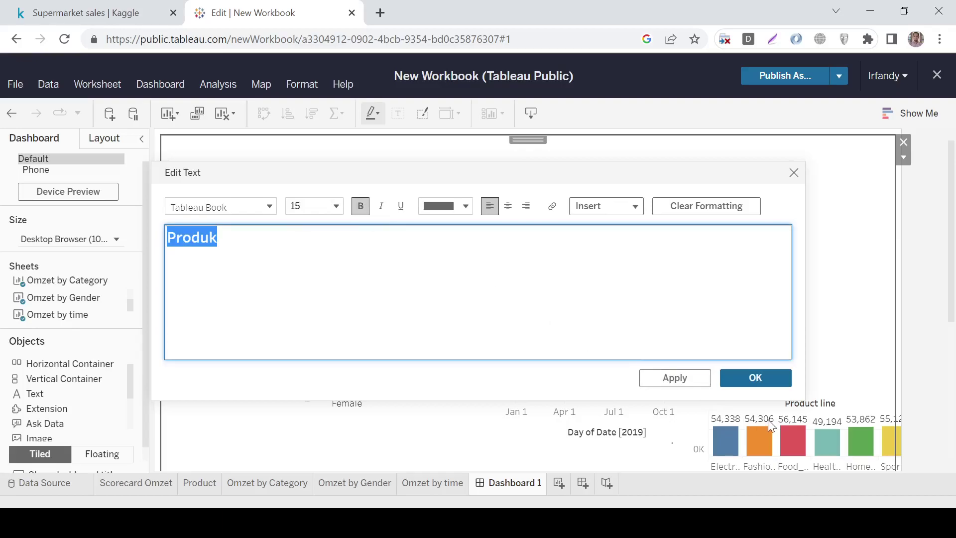
left_click(756, 379)
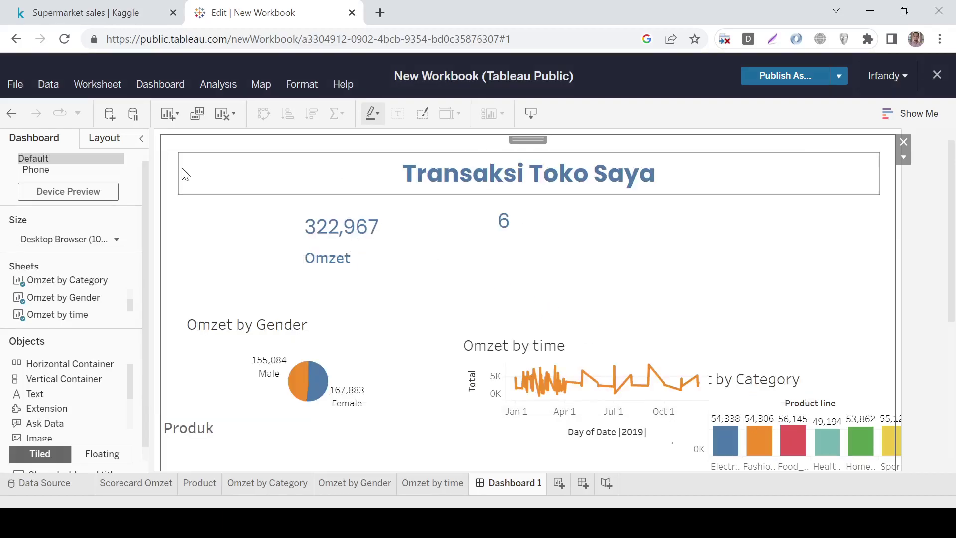
Make the Produk text floating and place it under the Product scorecard at about X 434, Y 151.
left_click(104, 138)
left_click(30, 219)
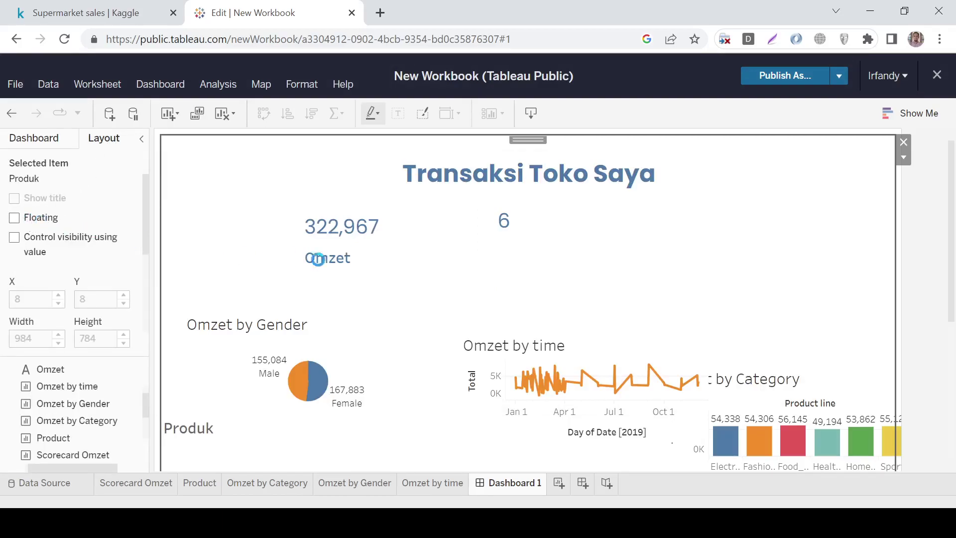
left_click_drag(212, 152, 509, 247)
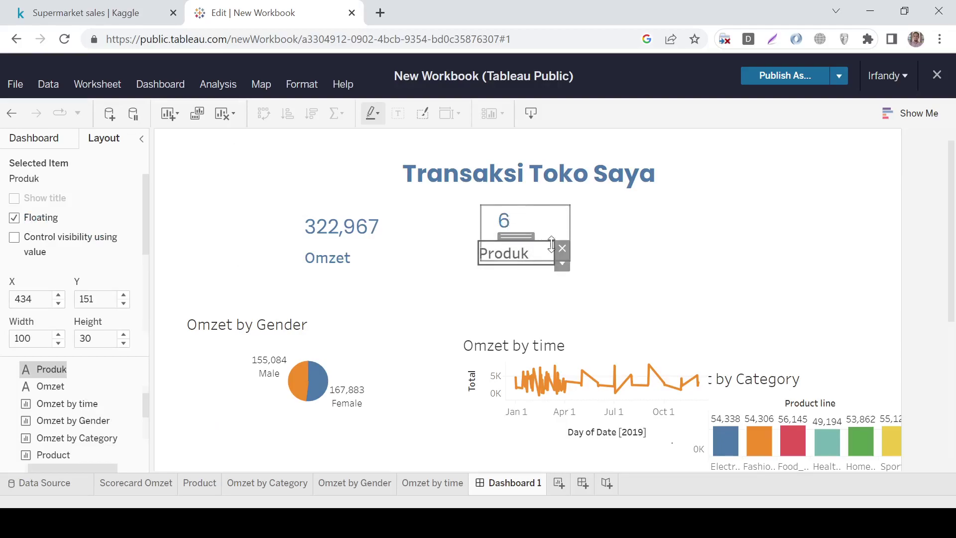
Move the Product scorecard to about X 540, Y 118 and shift the Scorecard Omzet sheet further right beneath the dashboard title.
left_click(541, 227)
left_click_drag(519, 199, 595, 212)
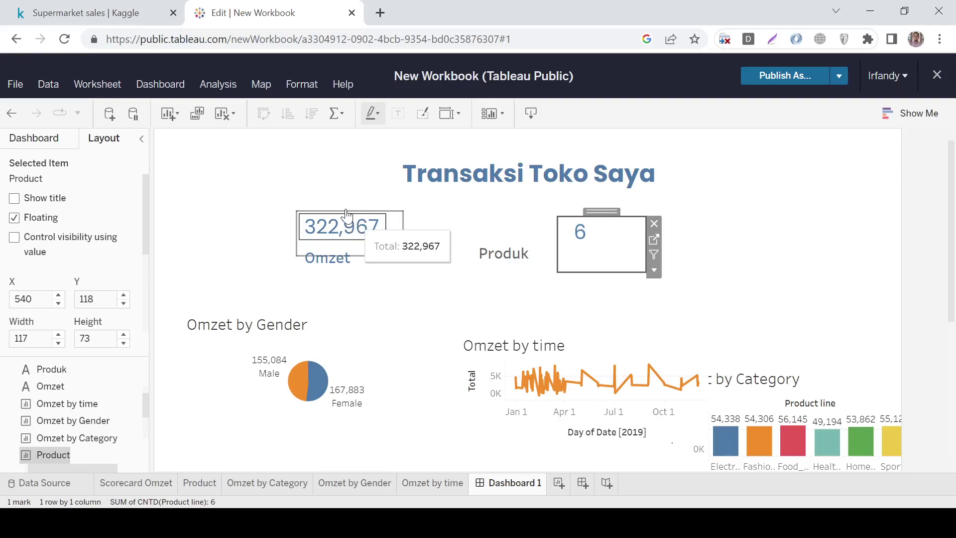
left_click(345, 230)
left_click_drag(381, 208, 429, 204)
Realign the labels under their scorecards, with Produk at about X 529, Y 165 and Omzet at about X 312, Y 158.
left_click(491, 259)
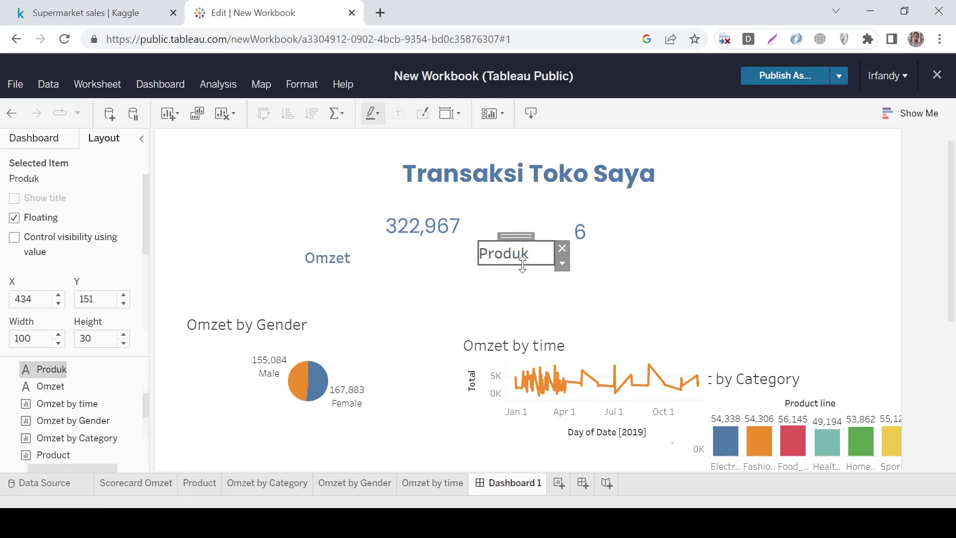
left_click_drag(515, 234, 587, 252)
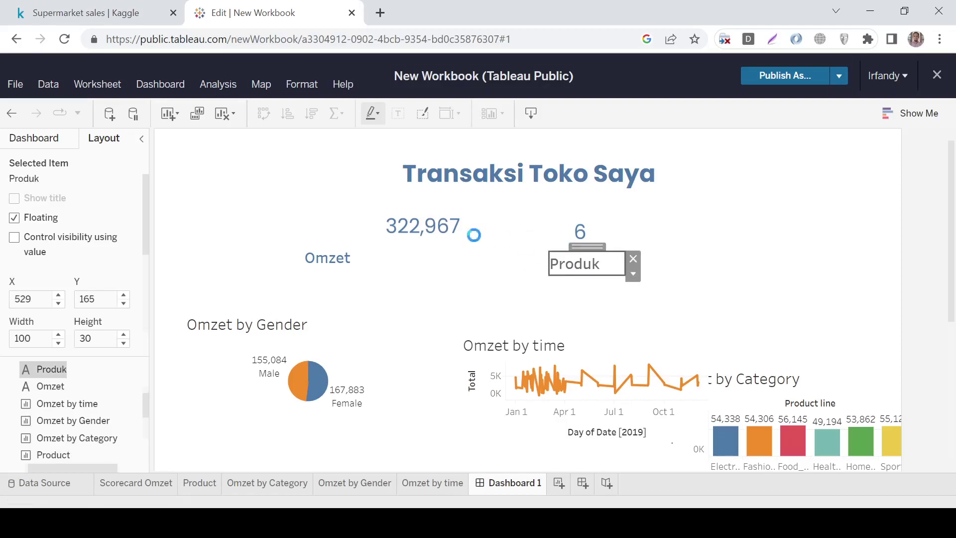
left_click(343, 247)
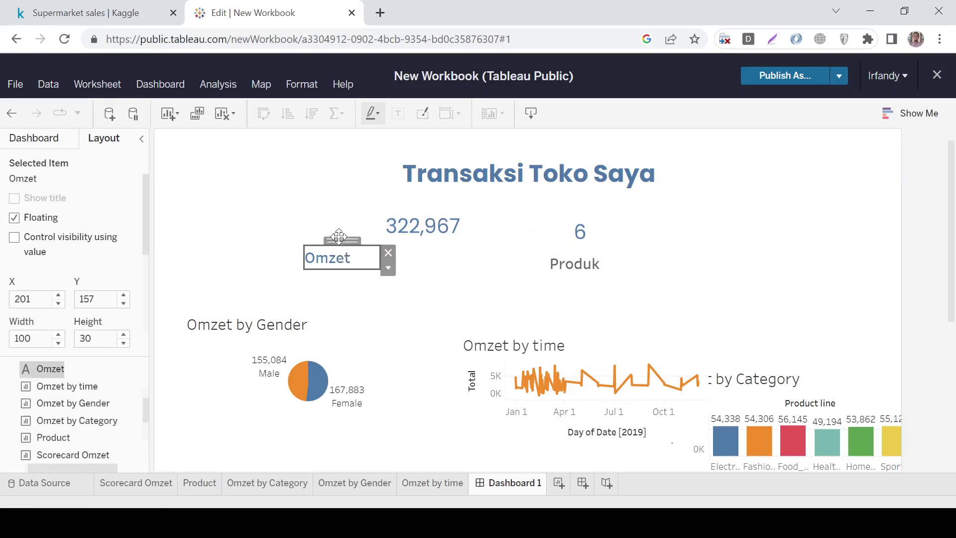
left_click(339, 236)
left_click(338, 257)
left_click_drag(342, 239, 422, 241)
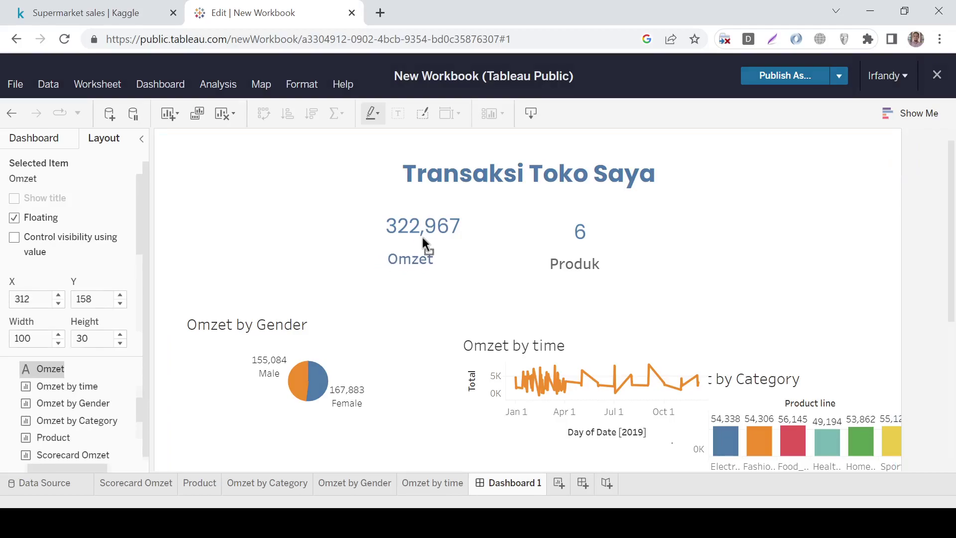
Move the Produk label to about X 532, Y 153 and colour its text blue.
left_click(578, 264)
left_click_drag(582, 241, 585, 232)
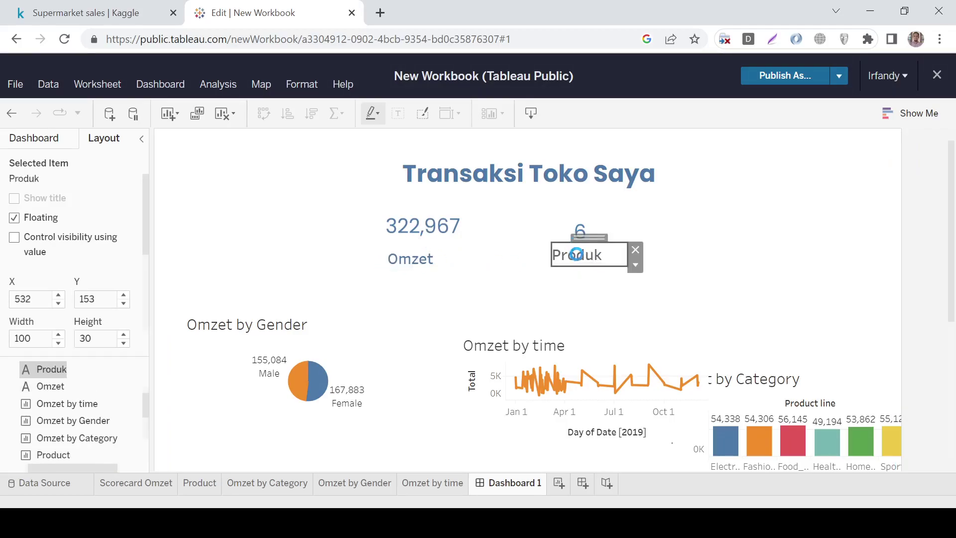
double_click(577, 264)
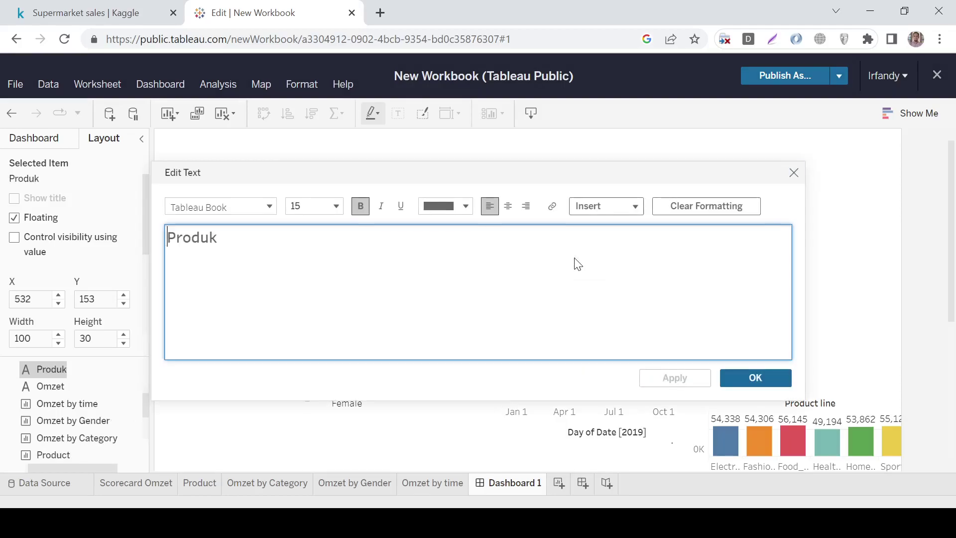
key("ctrl+a")
left_click(447, 204)
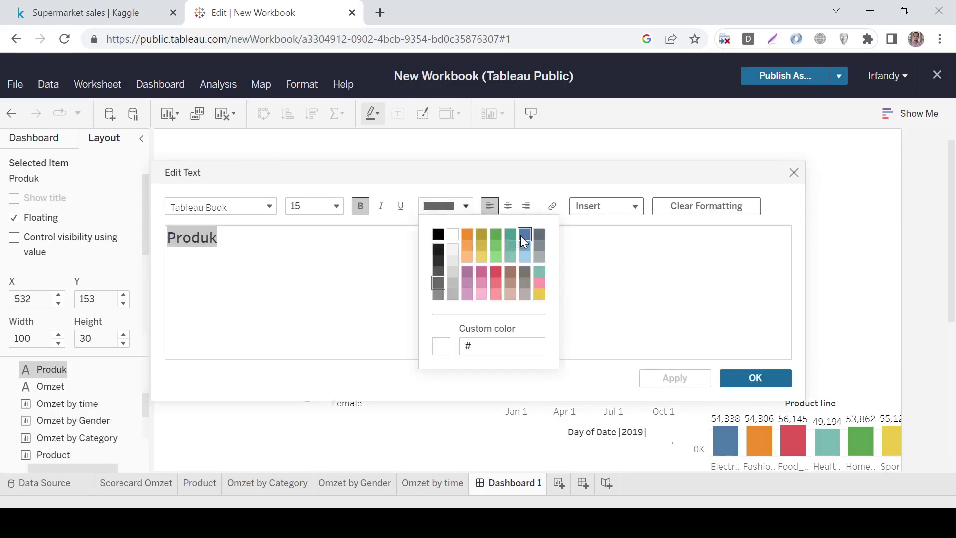
left_click(522, 236)
left_click(754, 378)
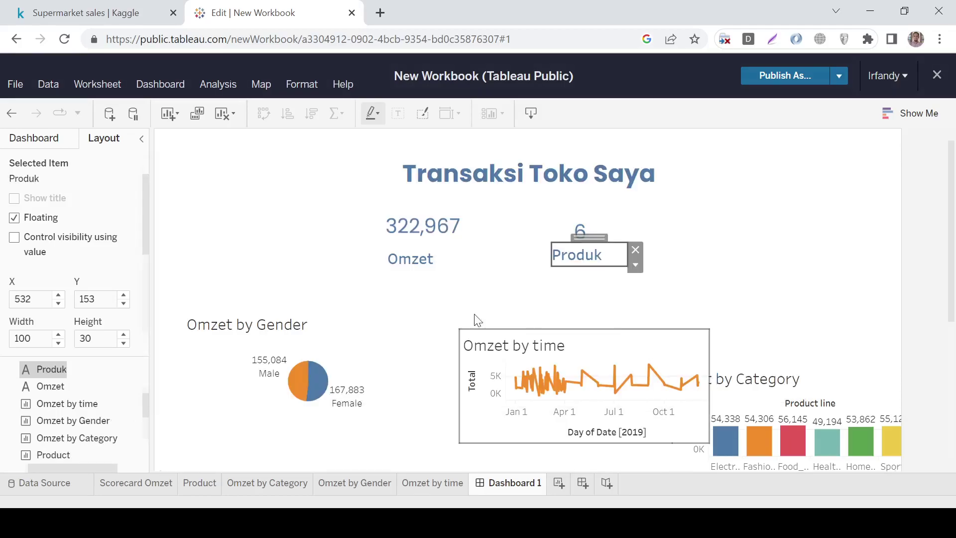
Increase the height of the Omzet by Gender chart to about 222.
left_click(397, 414)
left_click_drag(371, 422, 379, 477)
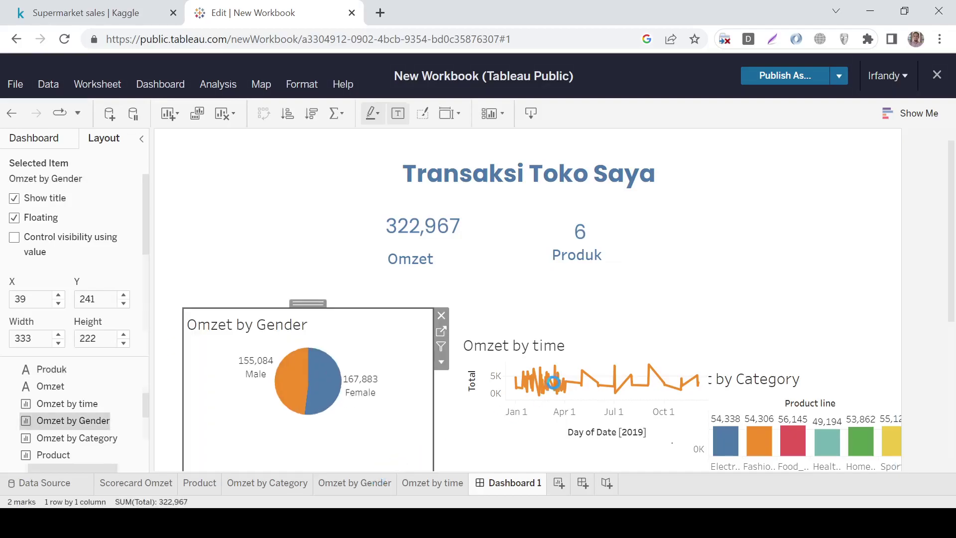
Move the Omzet by time chart to about X 381, Y 257 and resize it to about 274 wide and 210 high.
left_click(572, 348)
left_click_drag(580, 324, 558, 316)
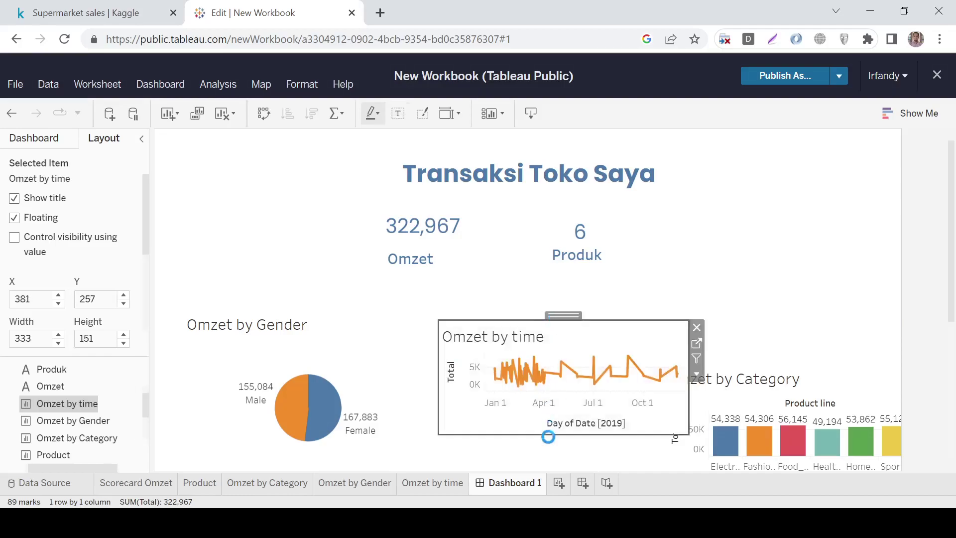
left_click_drag(556, 434, 558, 485)
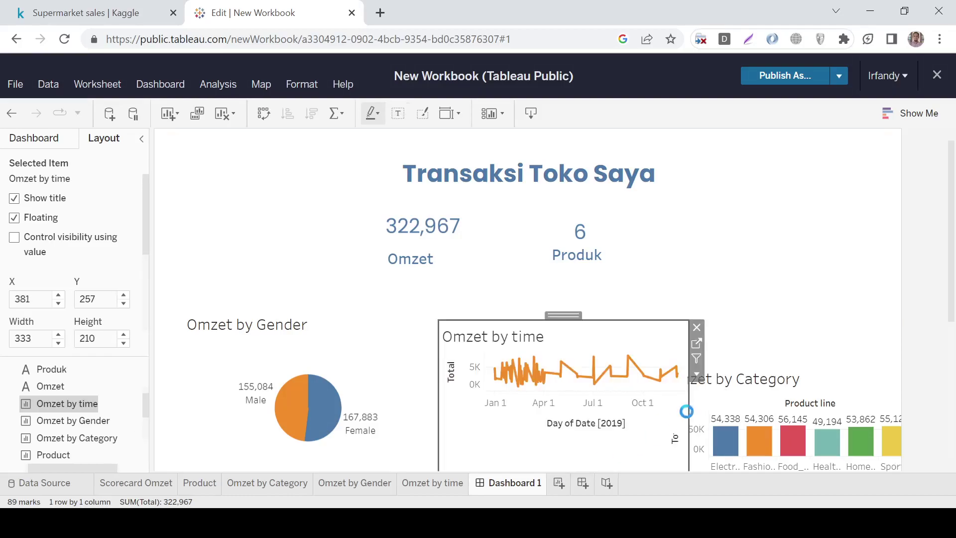
left_click_drag(685, 401, 645, 401)
scroll(770, 379, "down", 3)
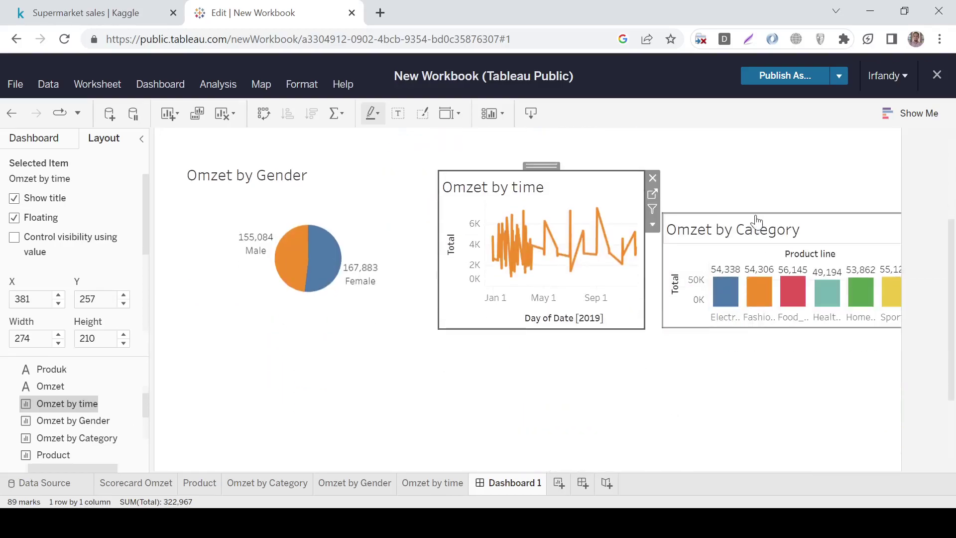
Extend the Omzet by Category chart upward and narrow the Omzet by Gender chart from its right edge.
left_click(752, 213)
left_click_drag(752, 209, 746, 155)
left_click(426, 235)
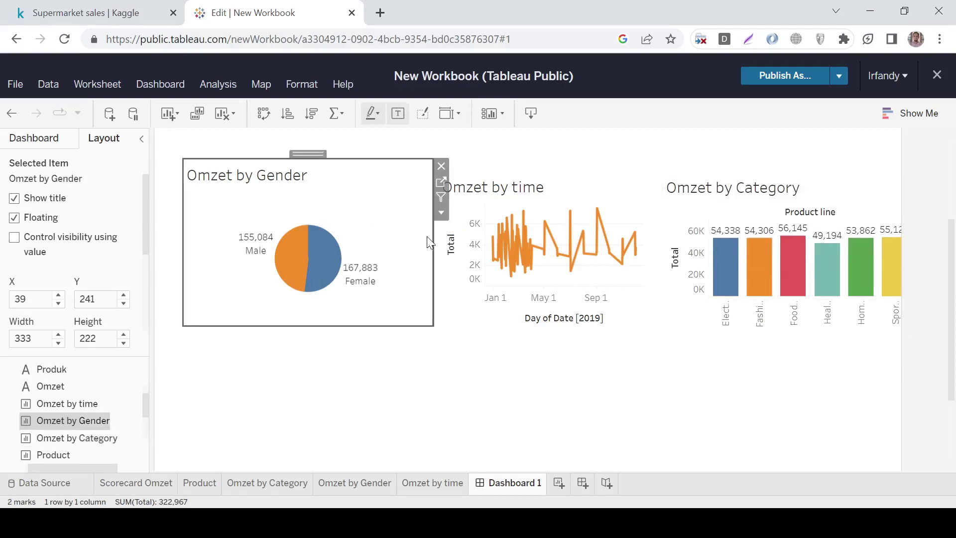
left_click_drag(431, 253, 405, 253)
Move the Omzet by time chart to about X 346, Y 241 and the Omzet by Category chart to about X 657, Y 246.
left_click(440, 274)
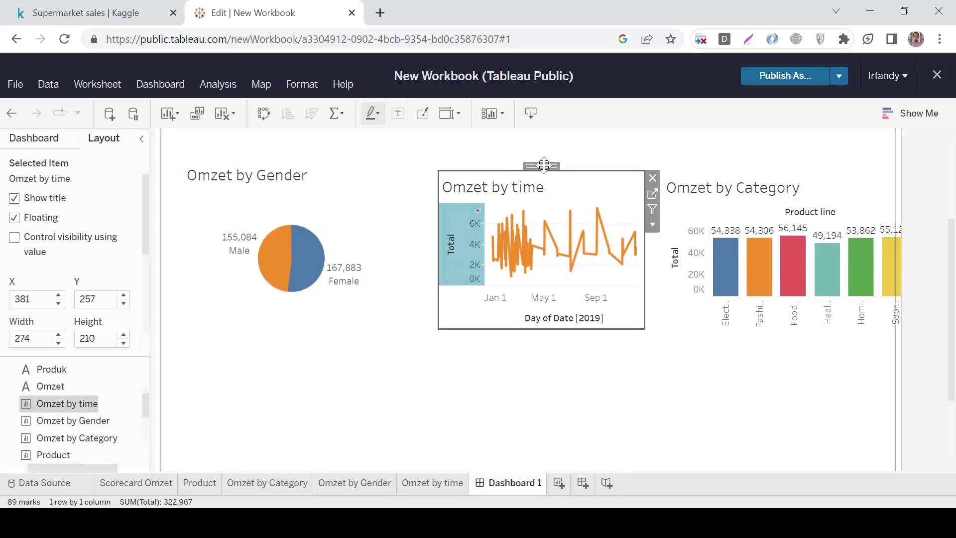
left_click_drag(530, 163, 519, 151)
left_click(713, 191)
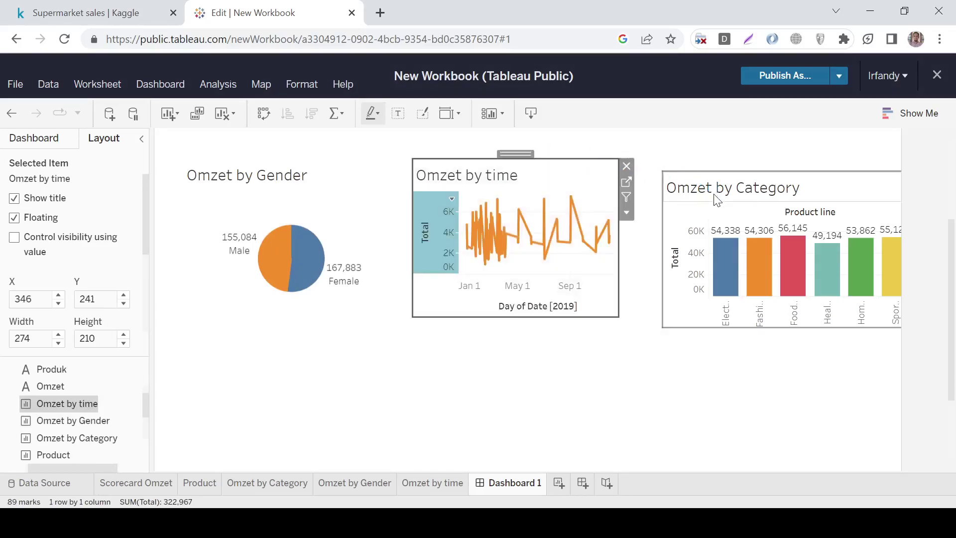
left_click_drag(772, 166, 732, 171)
Make the three charts taller: extend Omzet by Gender downward, Omzet by time to about 255 and Omzet by Category to about 243 high.
left_click(309, 306)
left_click_drag(298, 327, 298, 381)
left_click(478, 302)
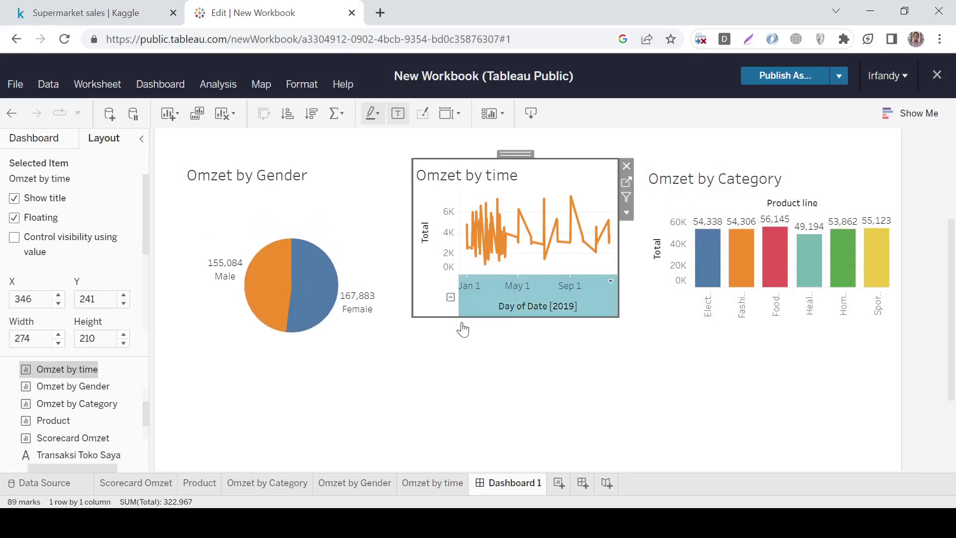
left_click_drag(461, 317, 462, 359)
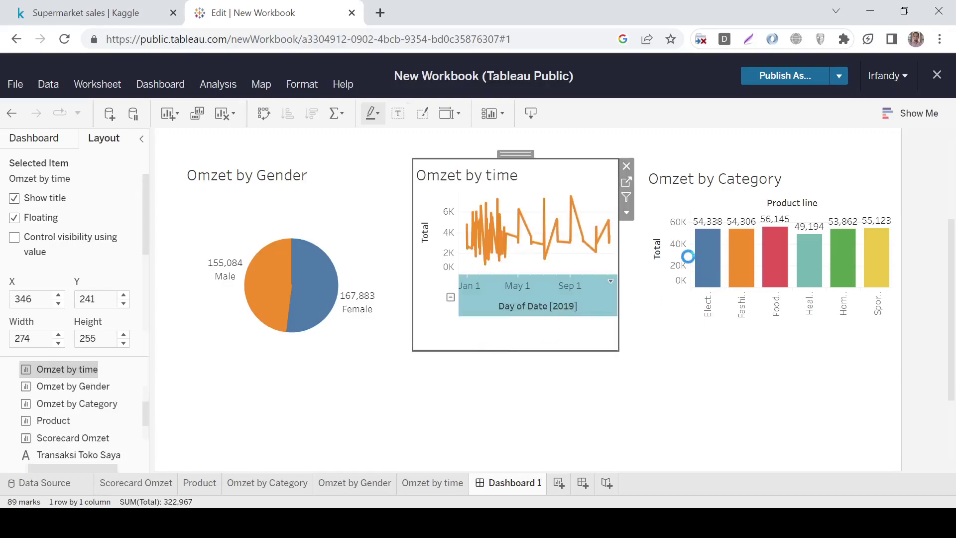
left_click(709, 207)
left_click_drag(709, 318, 708, 345)
scroll(622, 383, "up", 3)
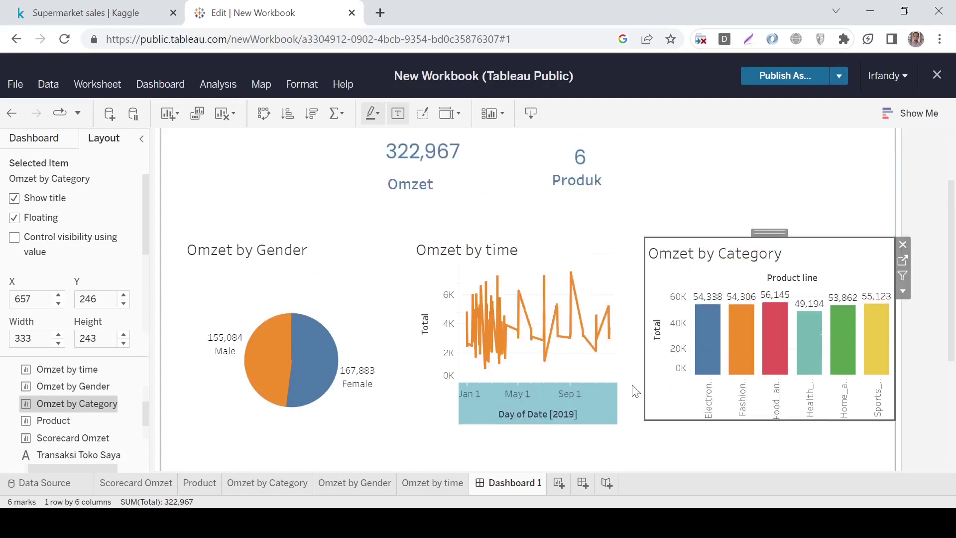
scroll(824, 236, "down", 2)
Show a Product line filter for the Omzet by Category chart on the dashboard.
left_click(819, 197)
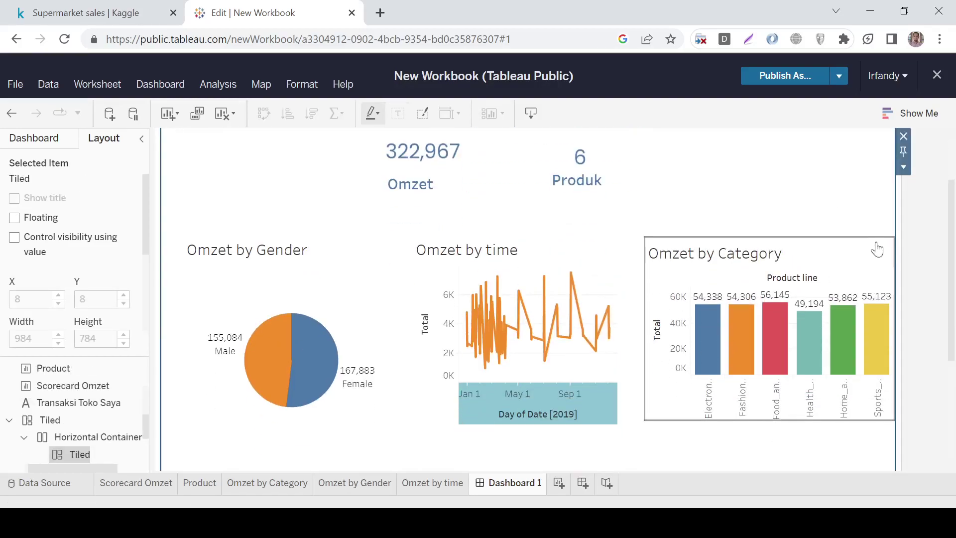
left_click(871, 256)
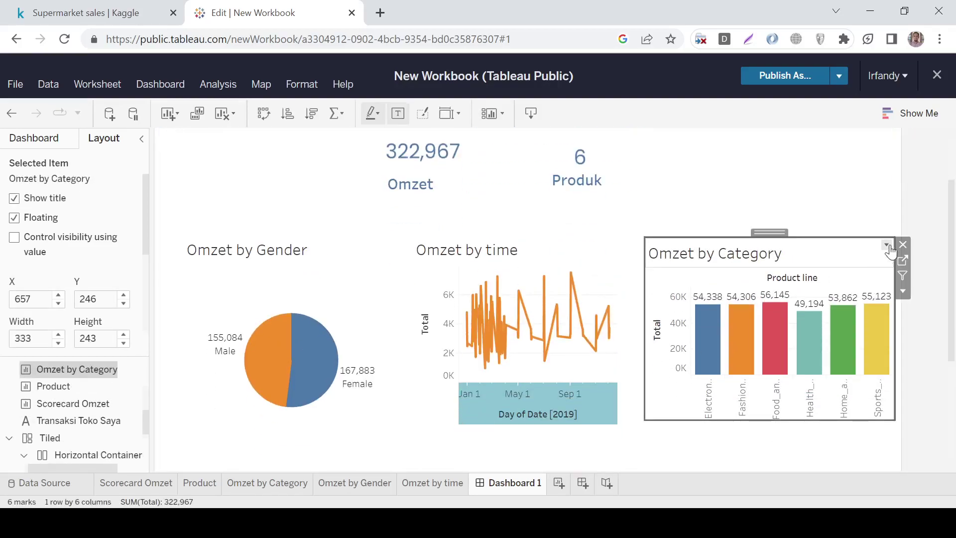
left_click(903, 291)
mouse_move(843, 193)
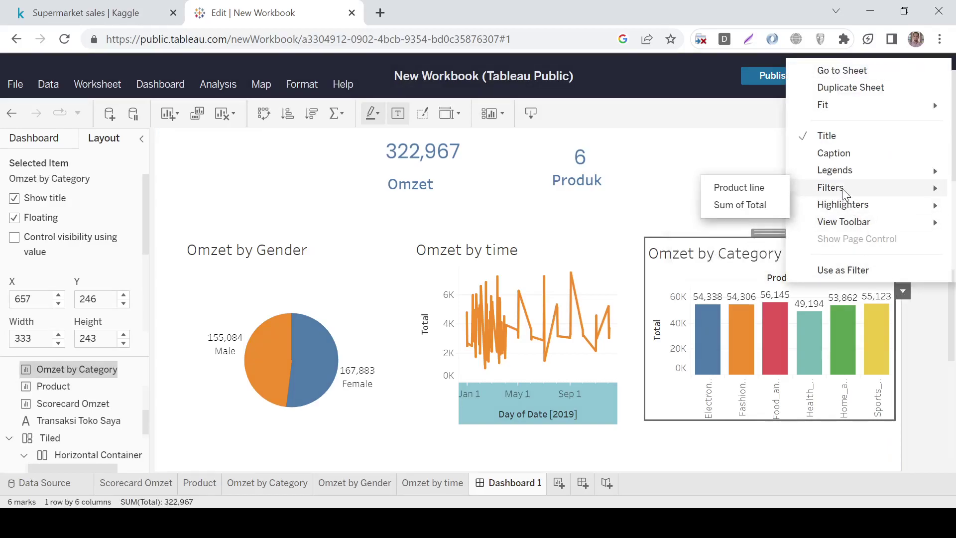
left_click(740, 187)
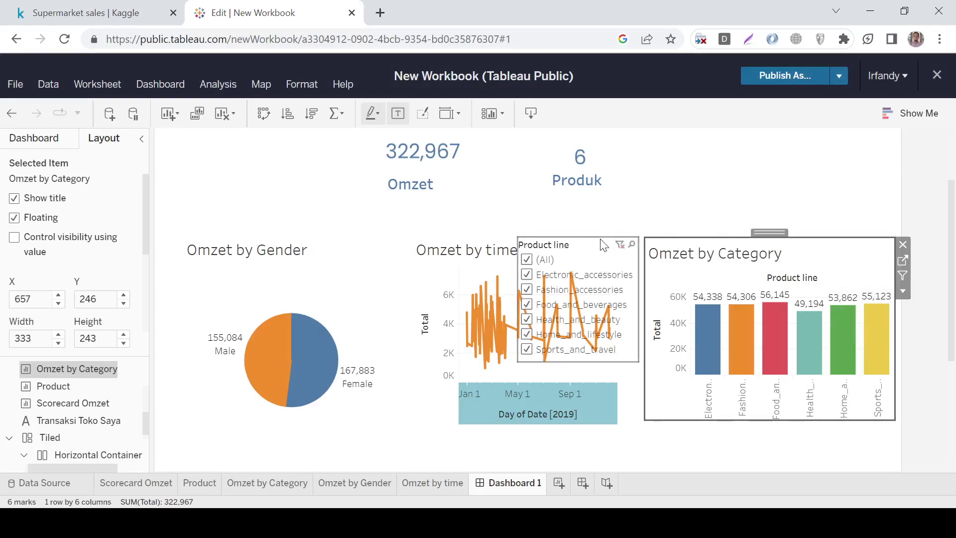
Move the Product line filter to about X 752, Y 184 and change it to a single-value dropdown.
left_click(577, 254)
left_click_drag(598, 232, 785, 190)
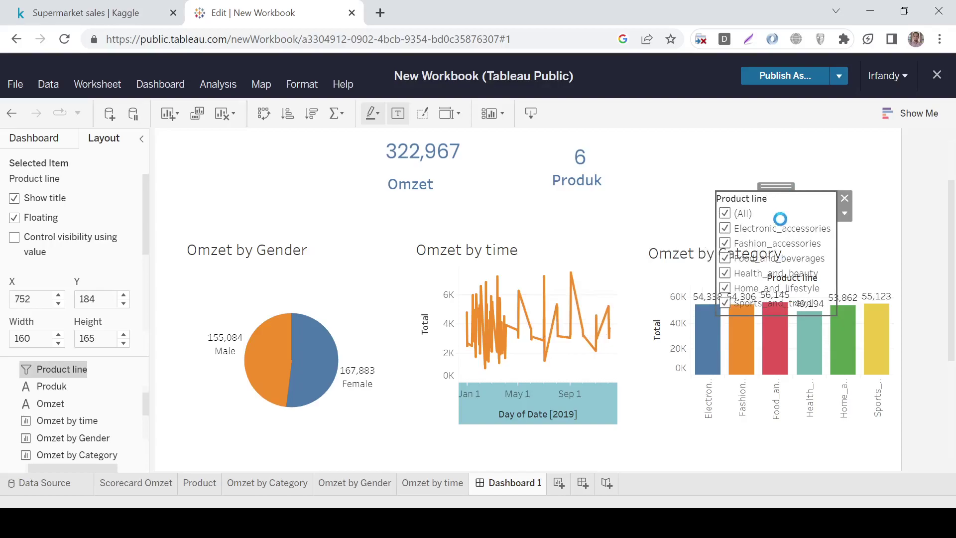
left_click(845, 214)
left_click(842, 349)
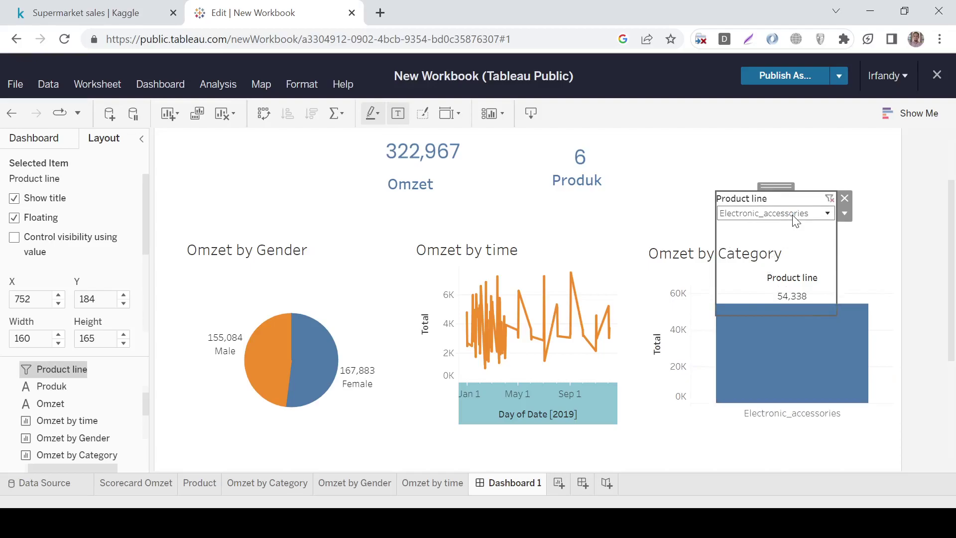
Set the Product line filter to (All) and place it below the Omzet by Category chart at about X 681, Y 485.
left_click(794, 218)
left_click(772, 244)
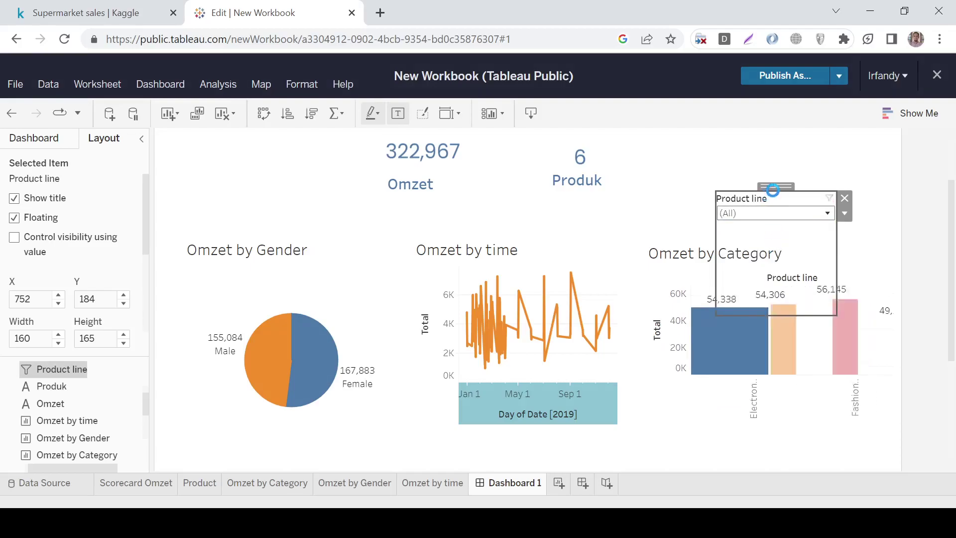
left_click_drag(773, 190, 725, 417)
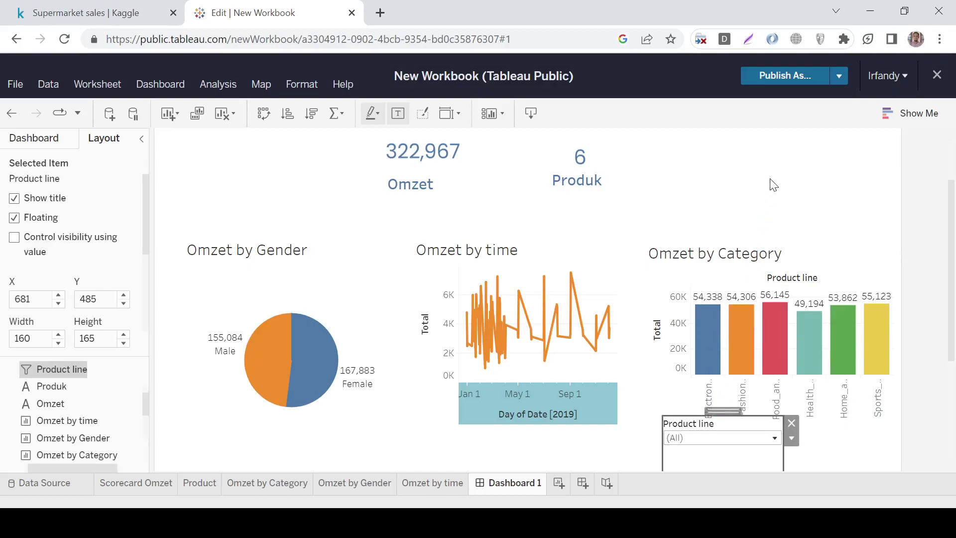
left_click(846, 131)
Publish the workbook as "Visualisasi Transaksi" and close the editor to open the published dashboard.
left_click(799, 77)
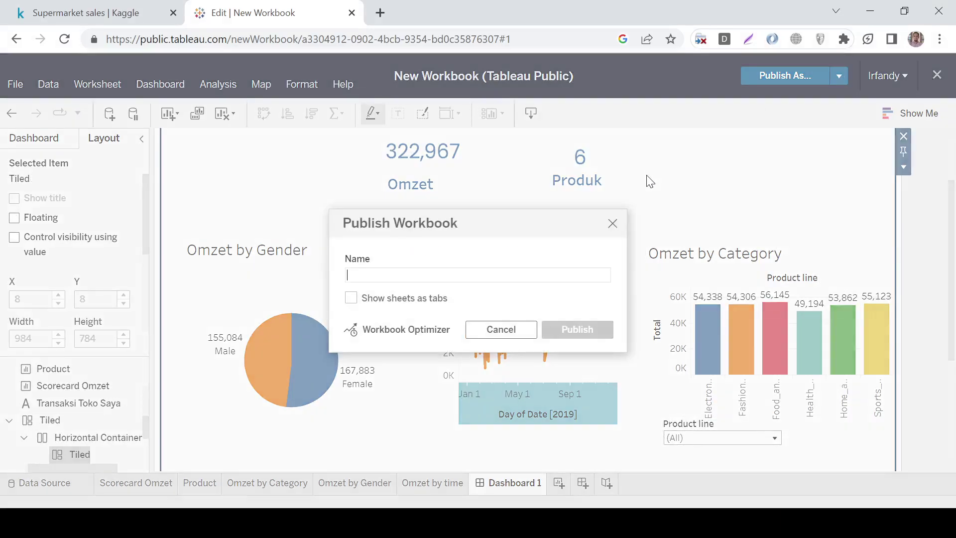
type("Visualisasi Transaksi")
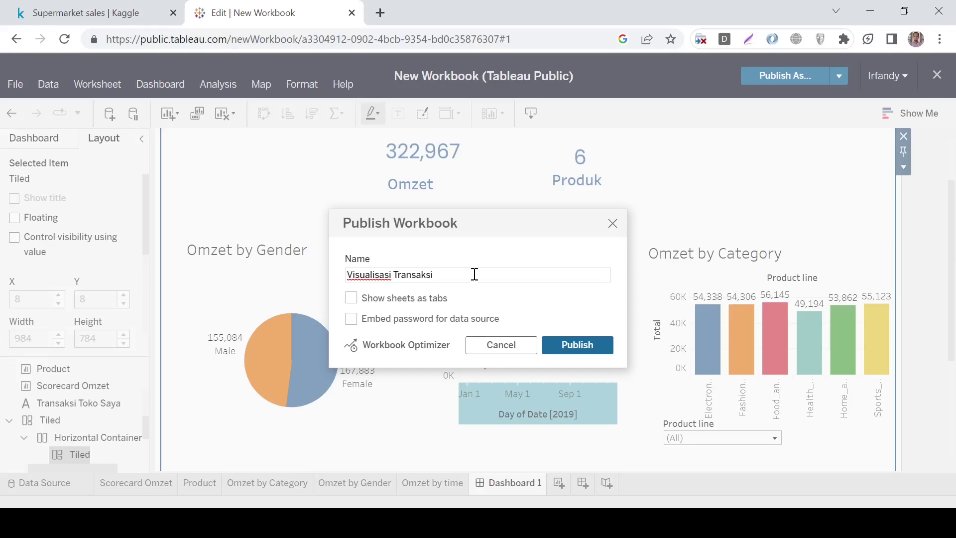
left_click(611, 352)
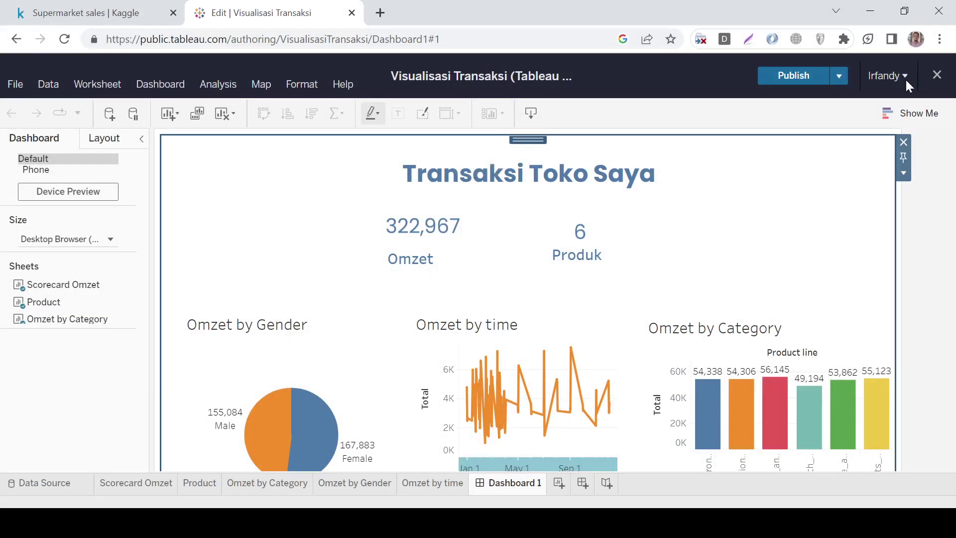
left_click(938, 78)
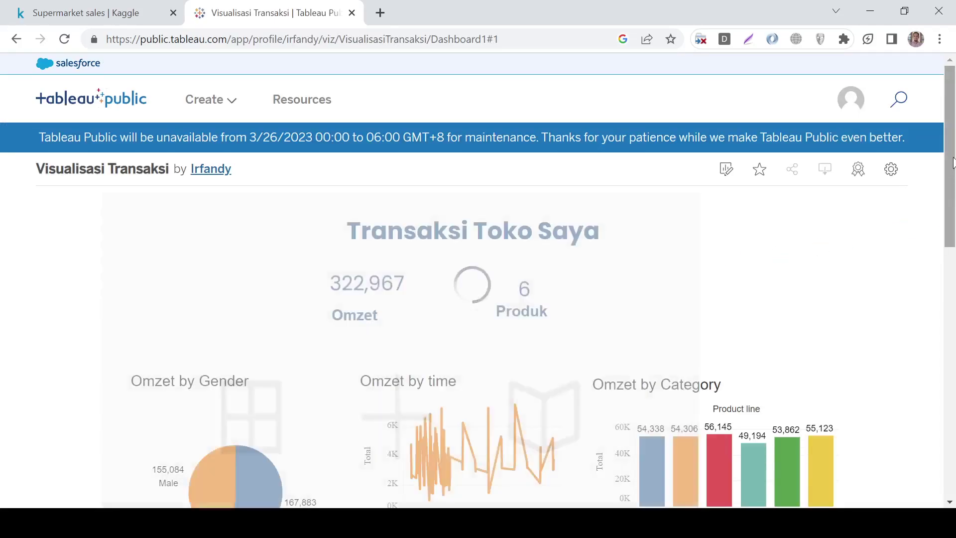
Test the published dashboard's Product line filter with Electronic_accessories, restore it to (All) and review the whole dashboard.
left_click_drag(953, 166, 954, 242)
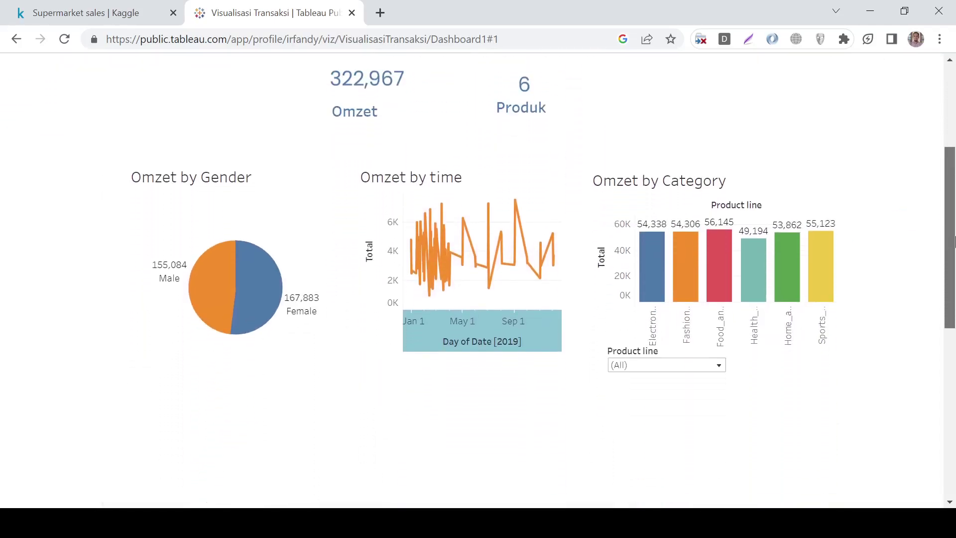
left_click(707, 365)
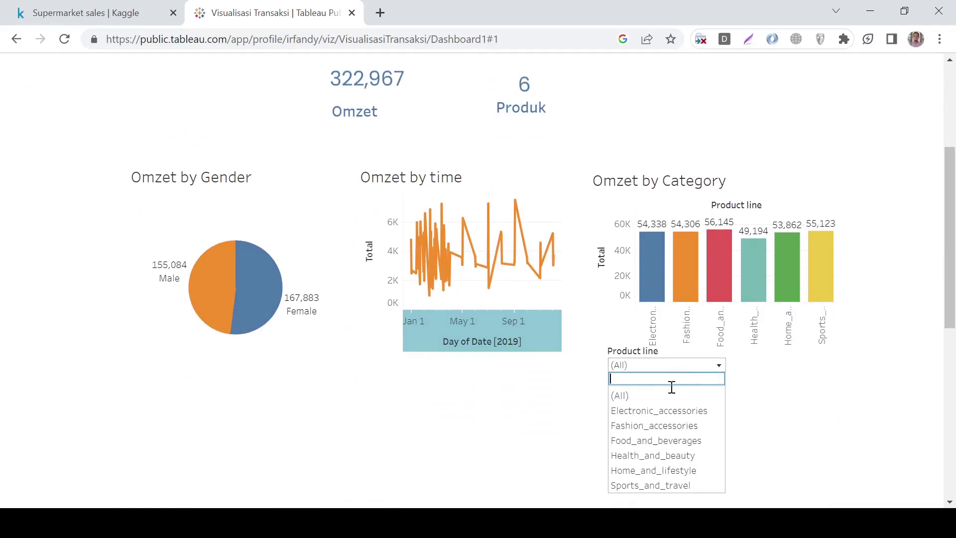
left_click(656, 410)
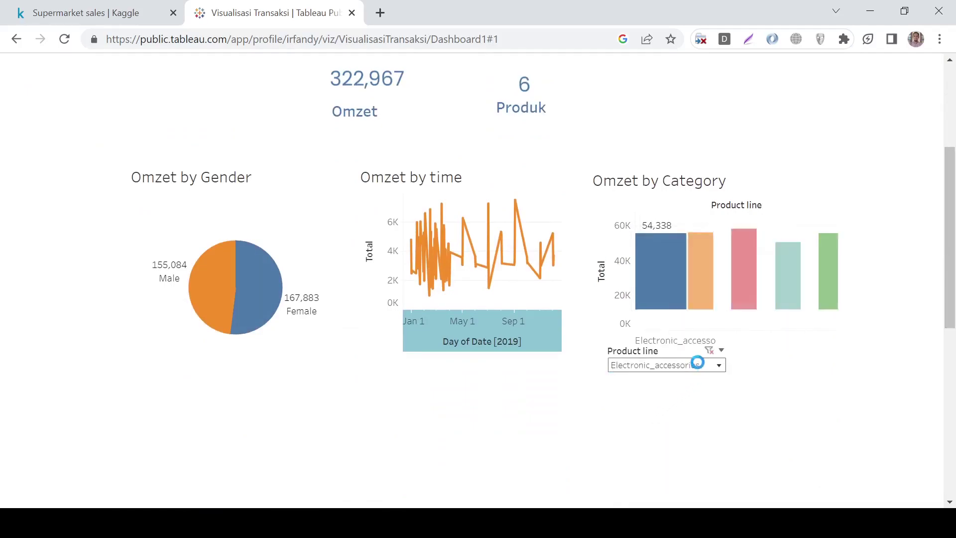
left_click(704, 366)
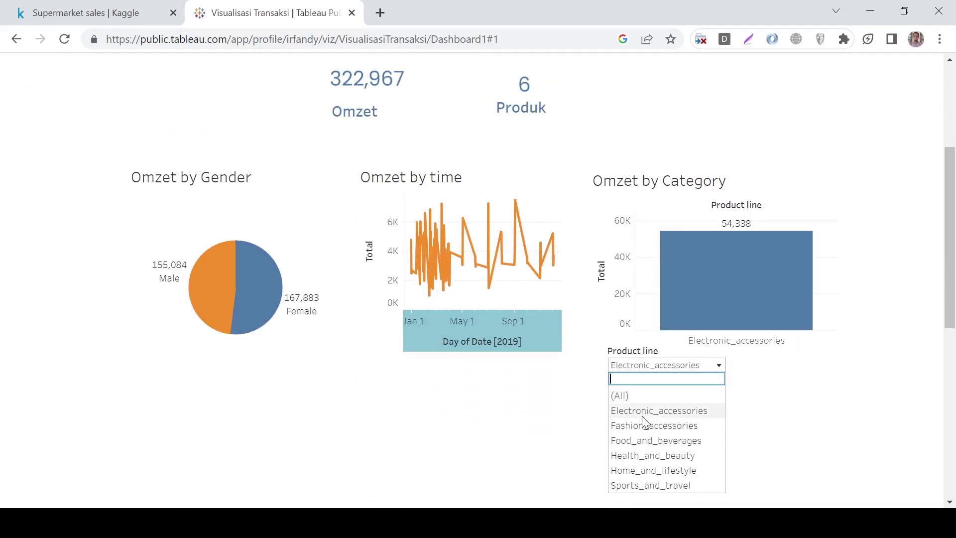
left_click(629, 396)
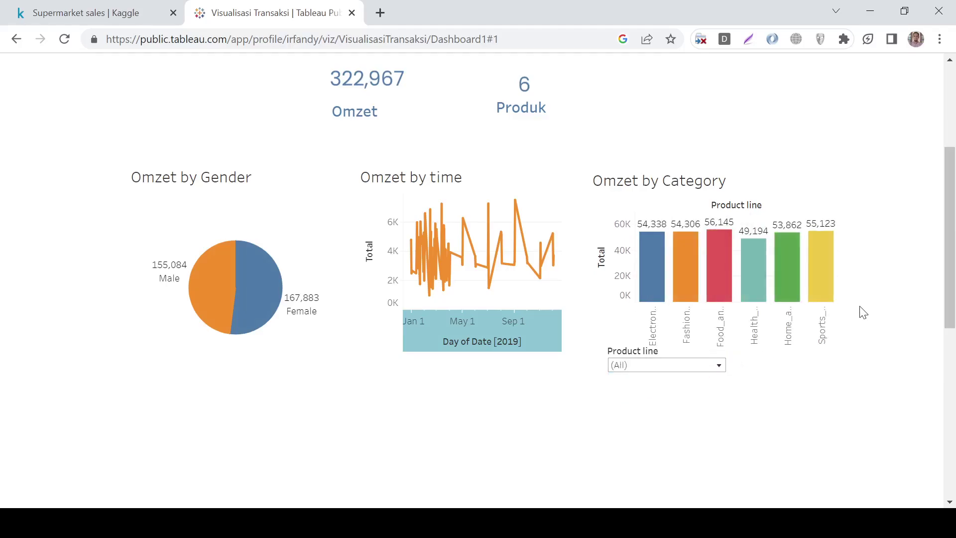
scroll(860, 314, "up", 3)
left_click_drag(954, 202, 953, 218)
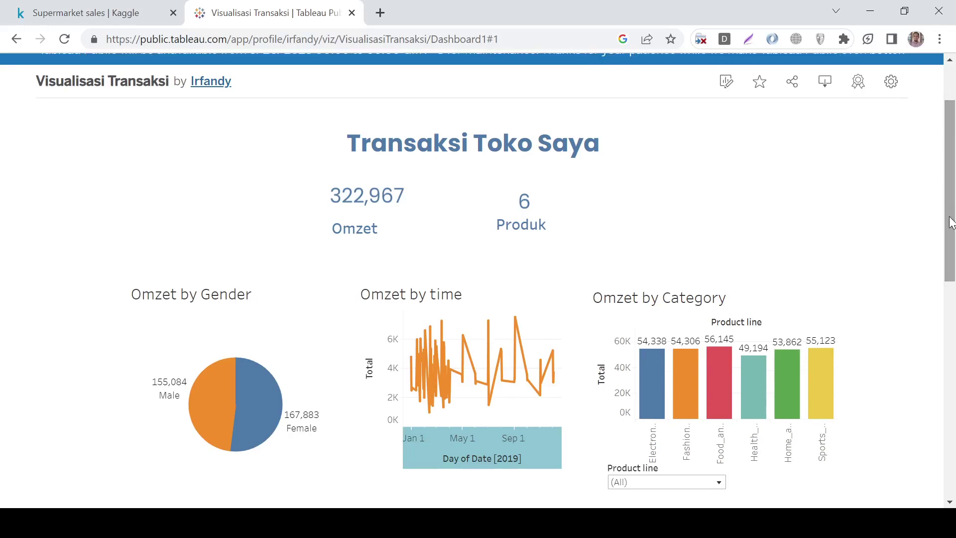